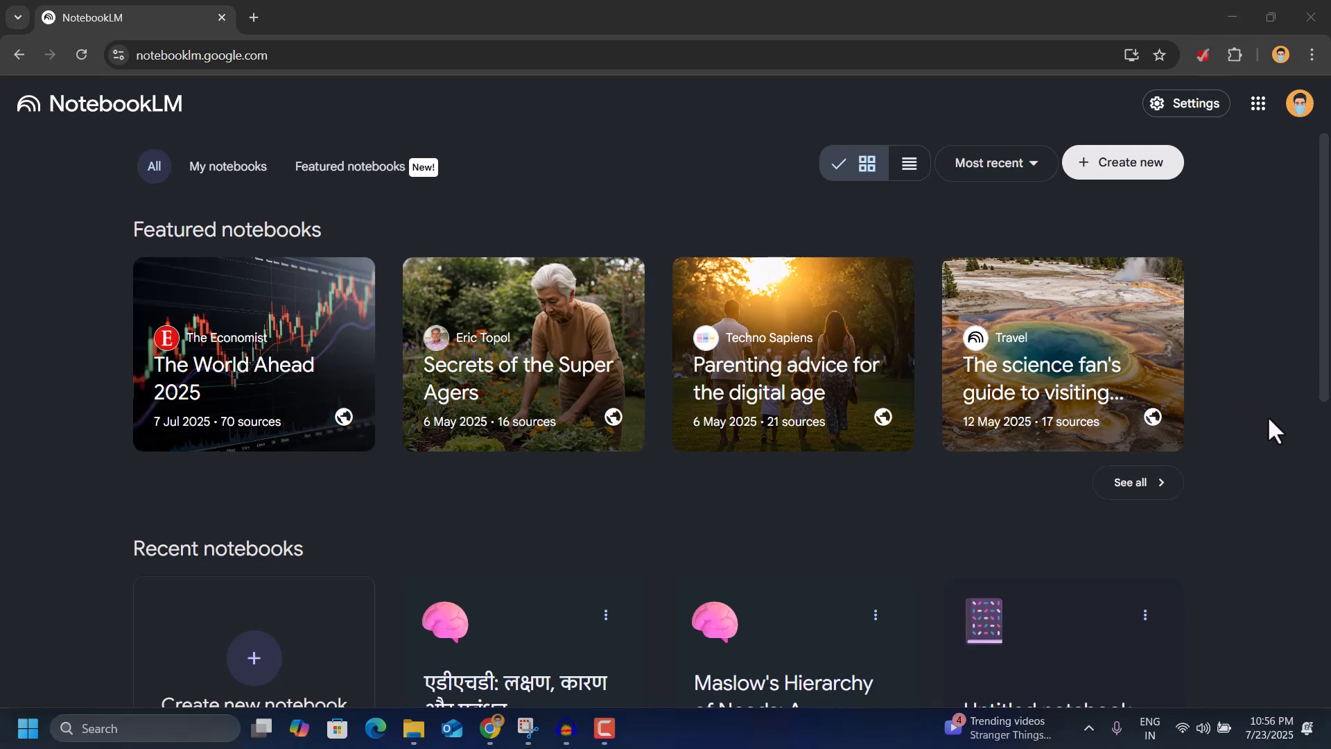
Look through the featured and recent notebooks and switch the overview from grid to list view
scroll(1271, 420, "down", 3)
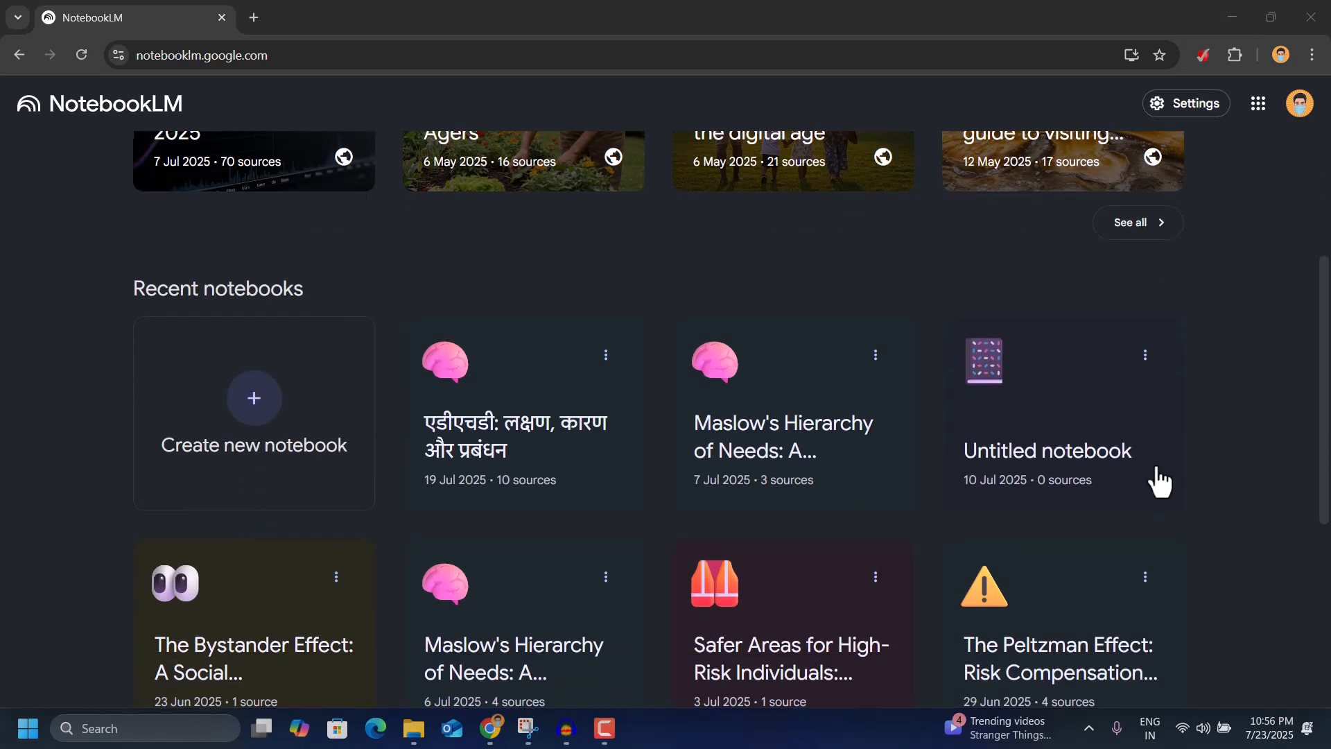
scroll(975, 484, "down", 3)
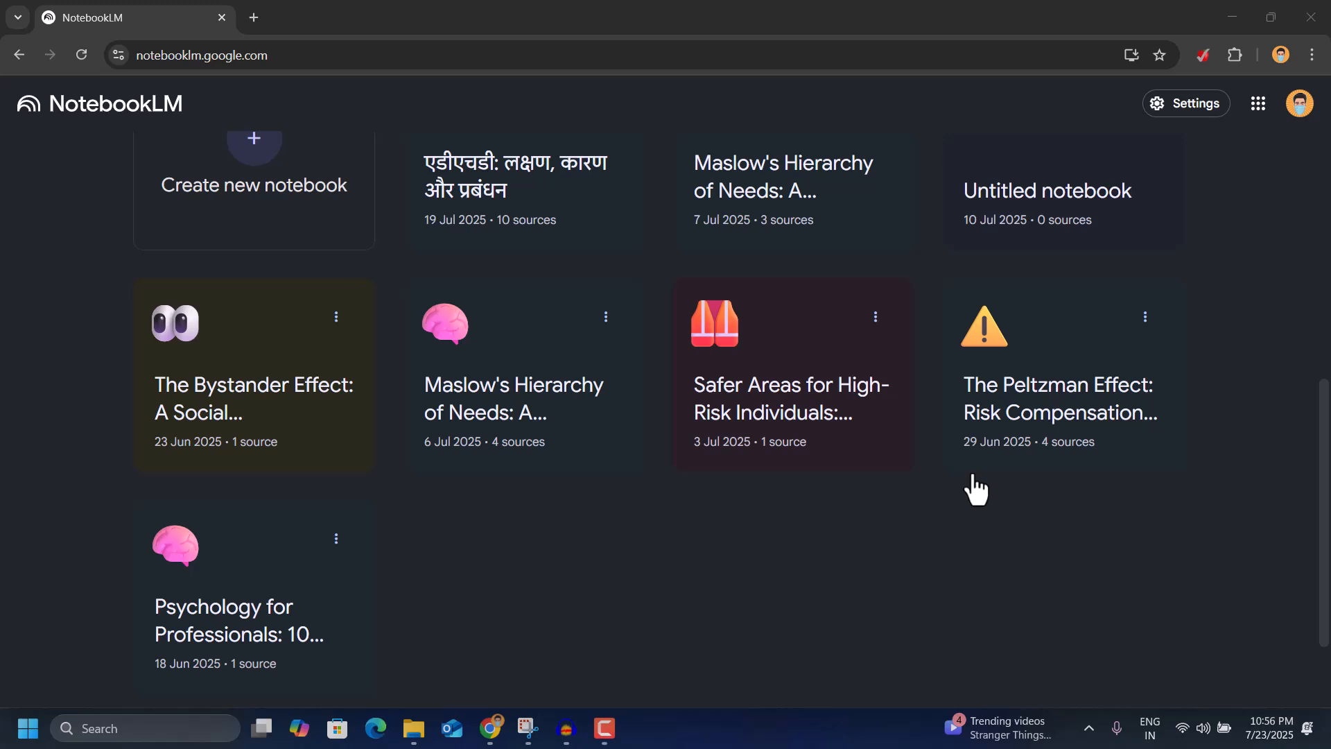
scroll(680, 572, "up", 1)
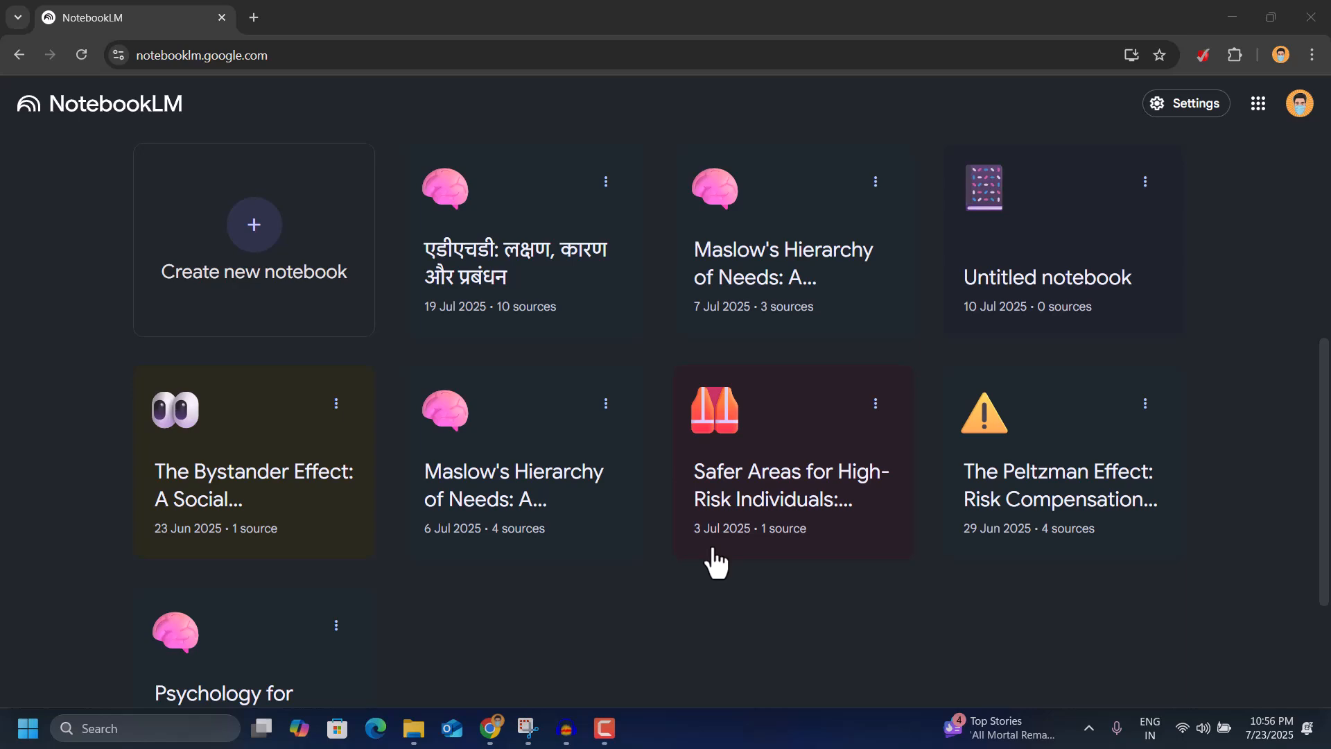
scroll(588, 439, "up", 6)
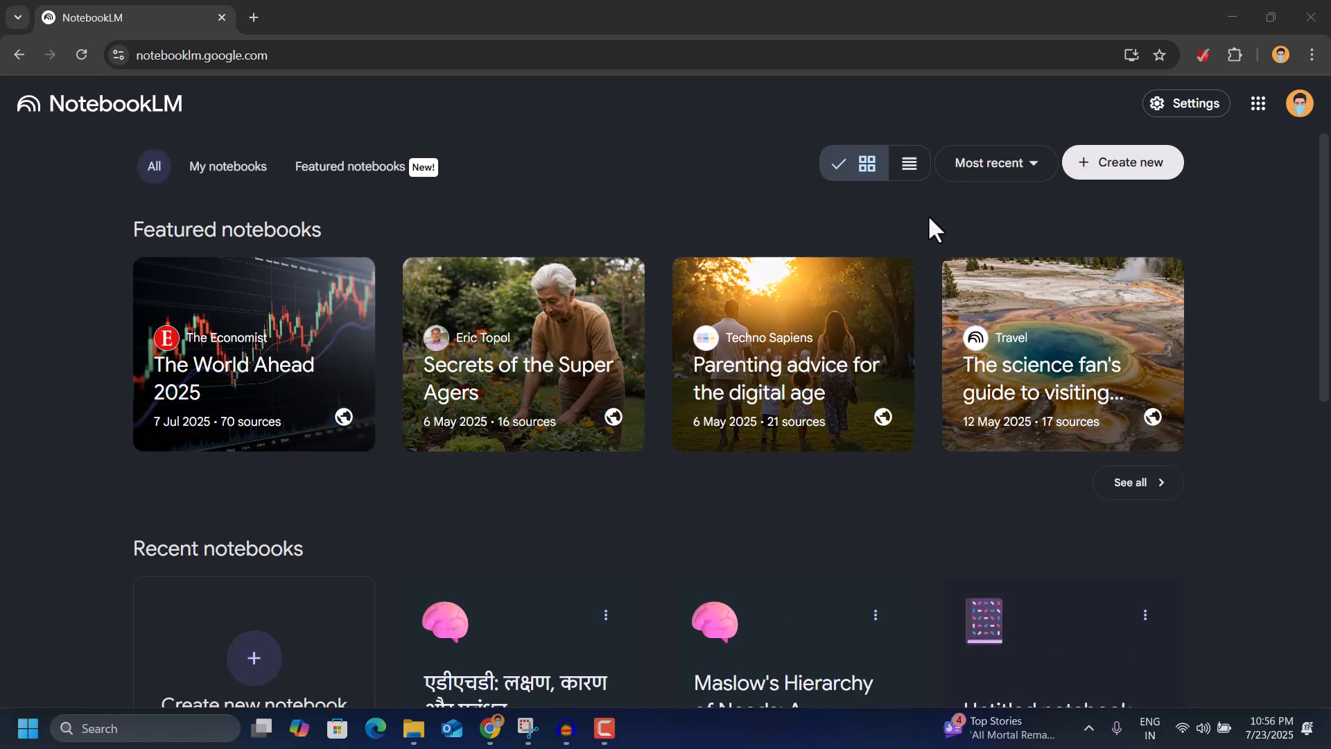
left_click(909, 164)
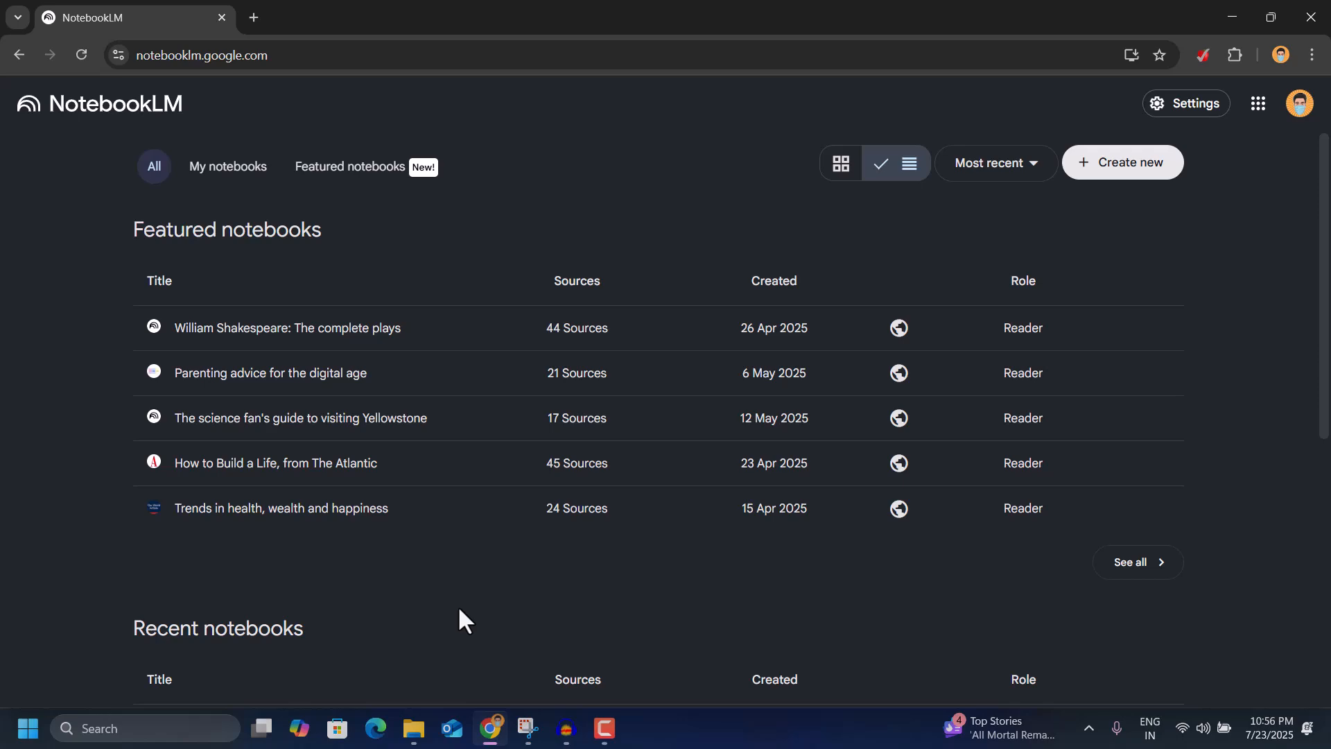
scroll(457, 605, "down", 1)
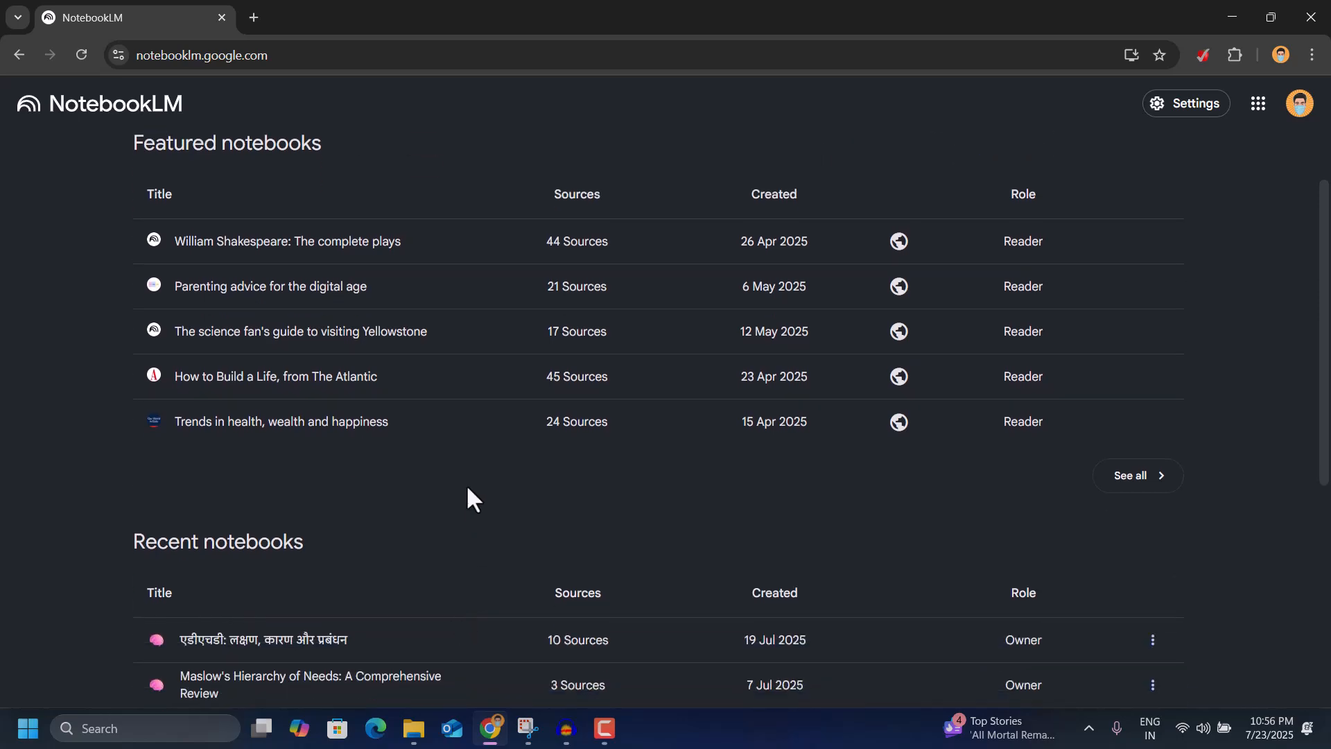
scroll(466, 499, "down", 5)
scroll(956, 362, "up", 6)
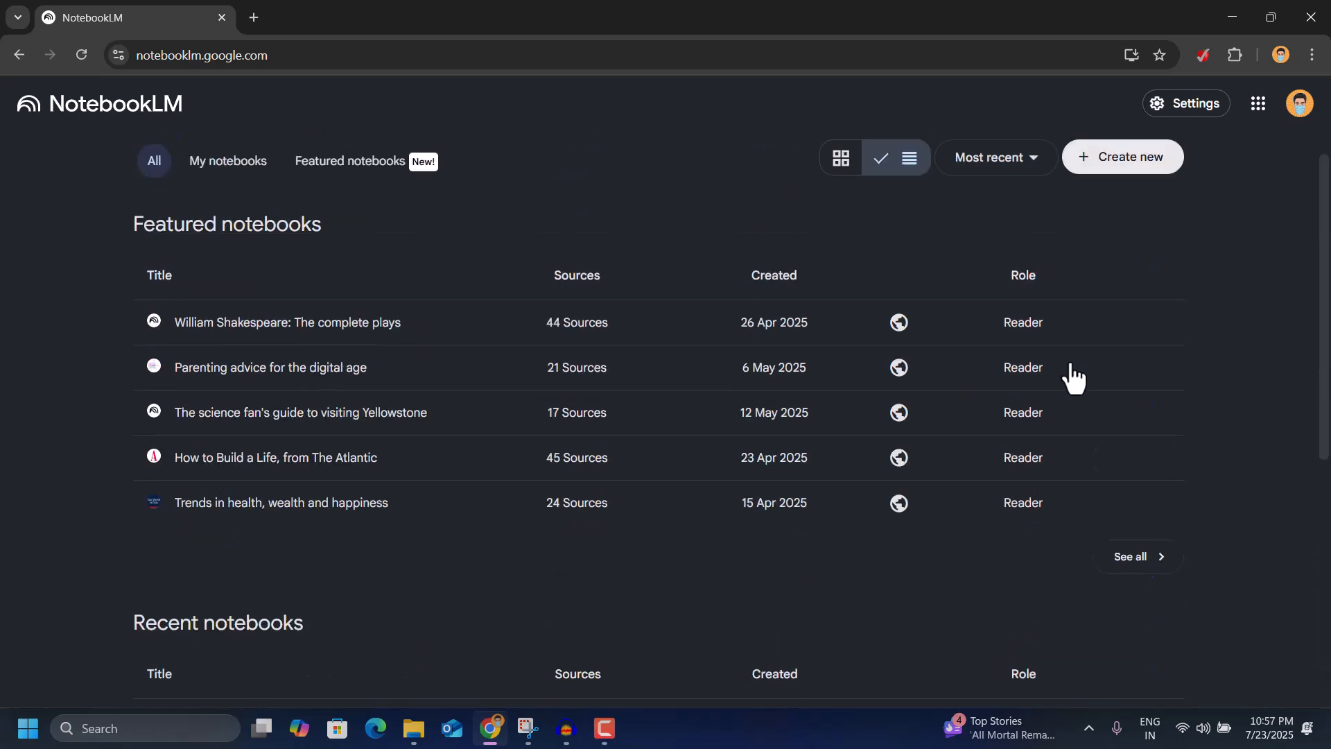
Create a new notebook and review the available source types and the source limit
left_click(1116, 166)
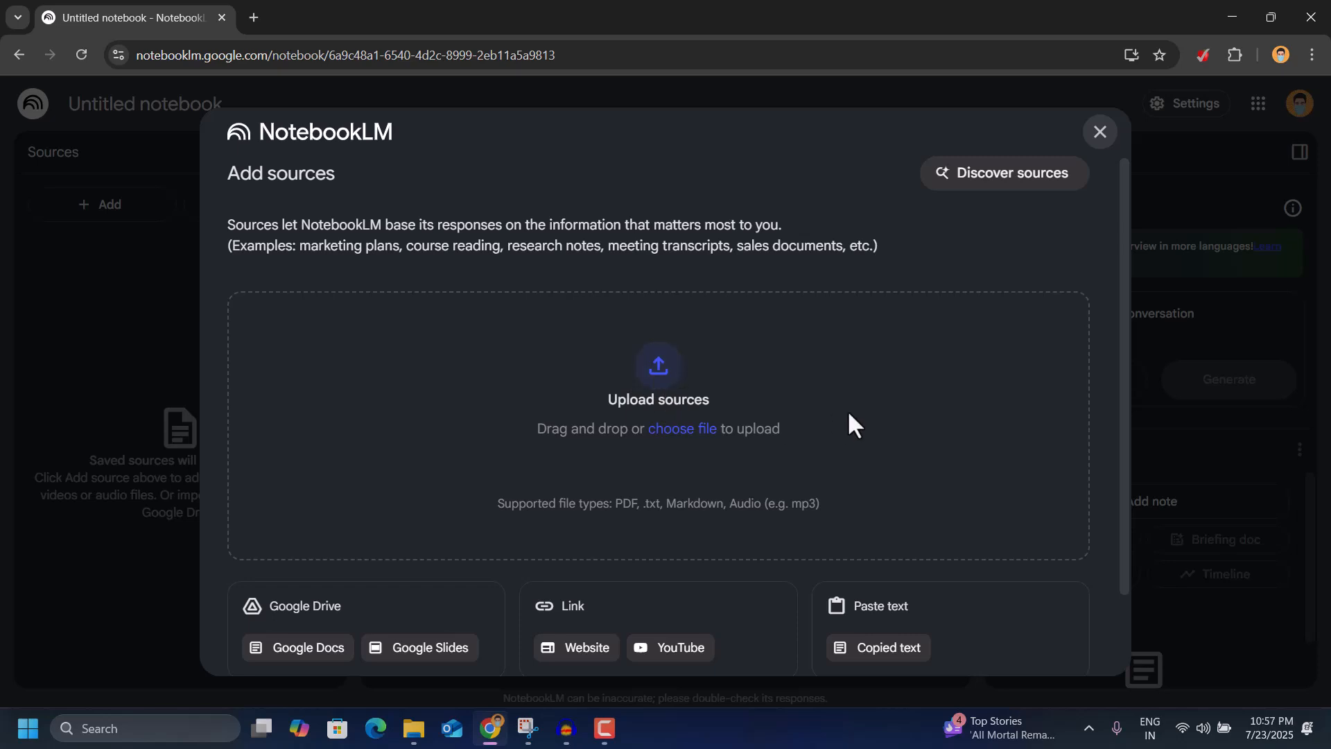
scroll(849, 415, "down", 2)
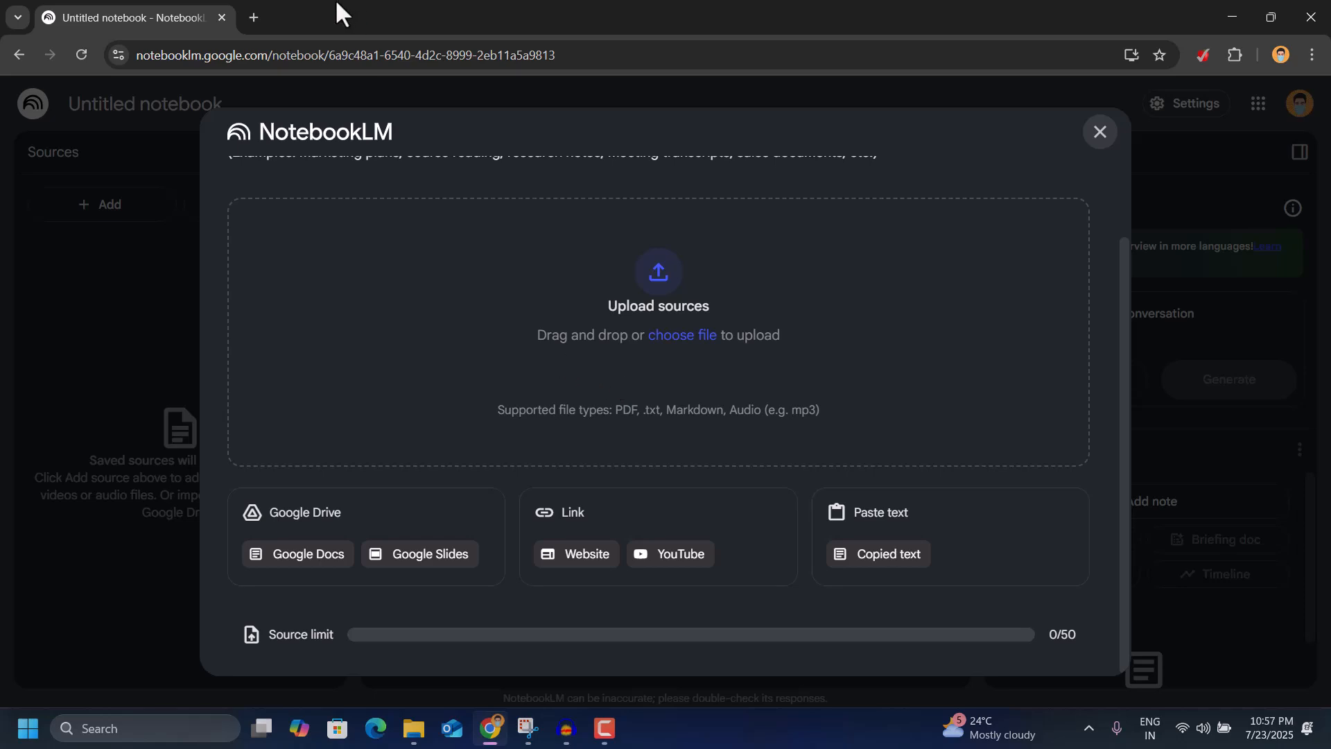
Search the web for "adhd in adults" in a new browser tab
left_click(254, 18)
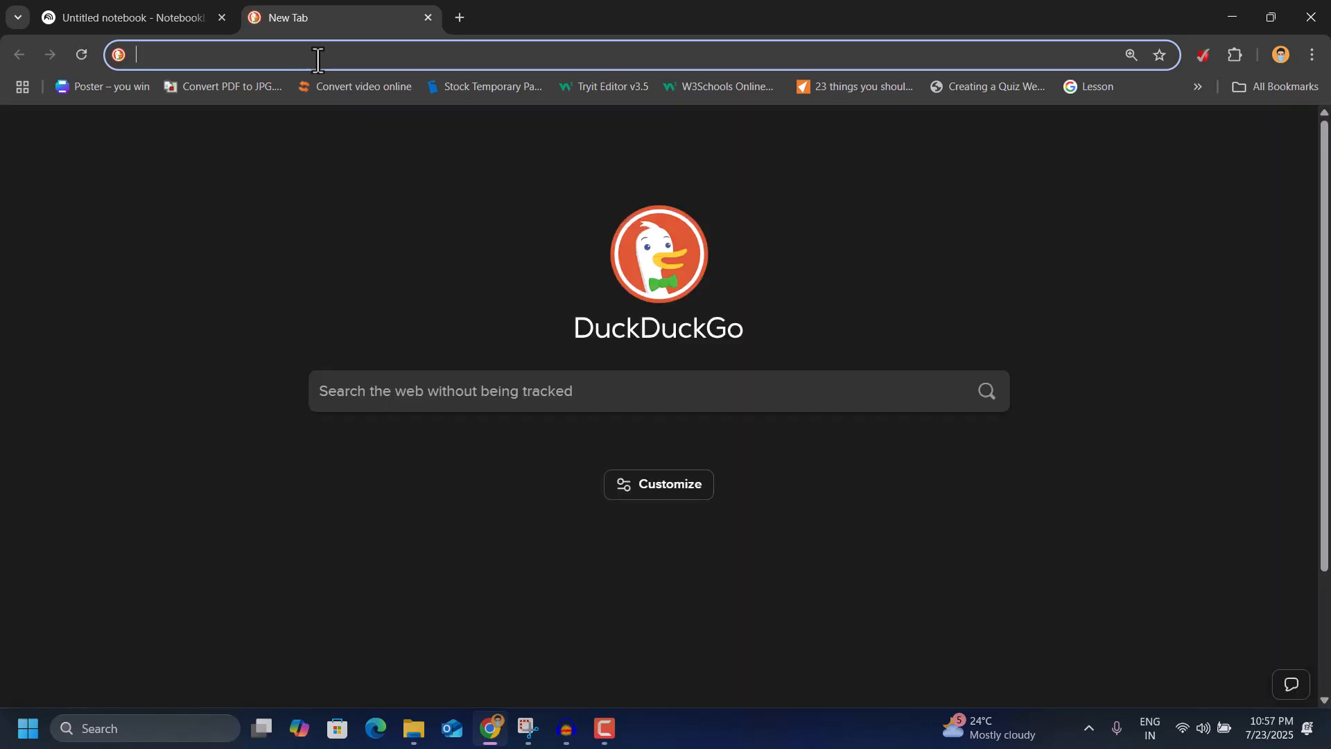
type("adhd ")
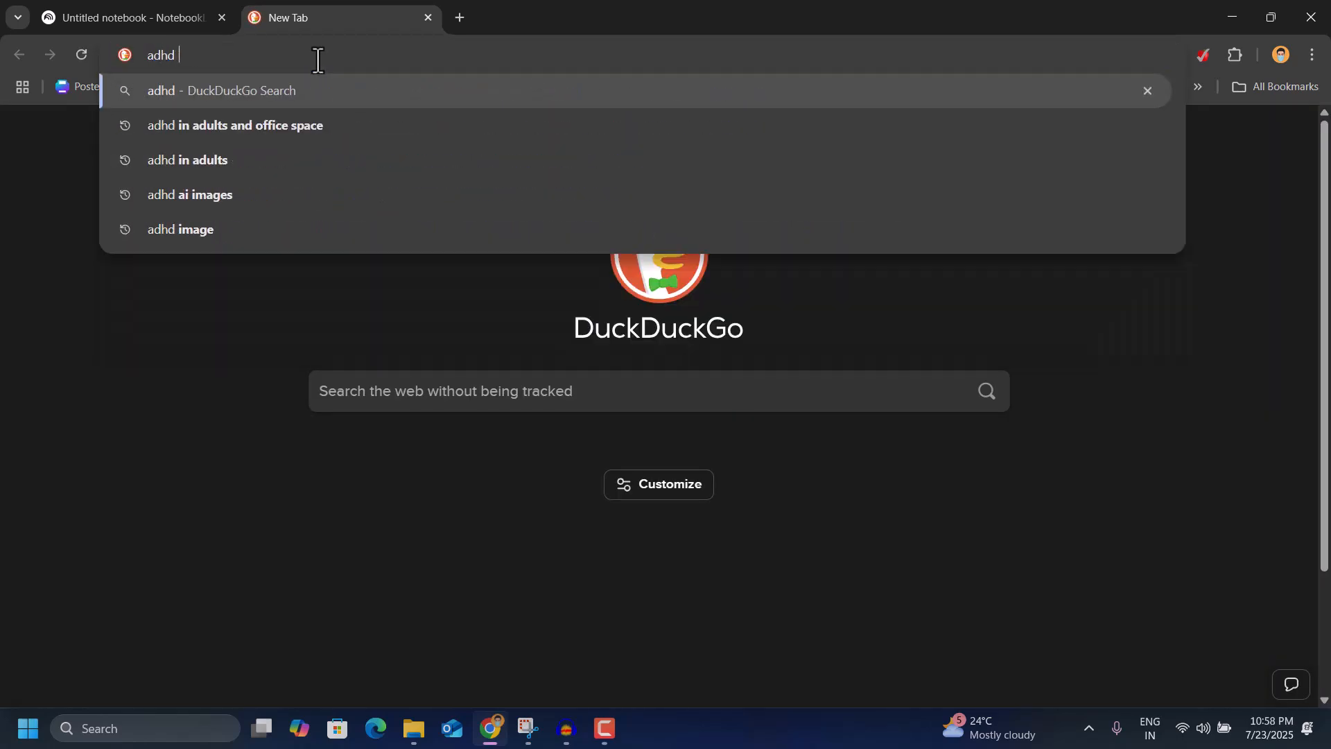
type("in ad")
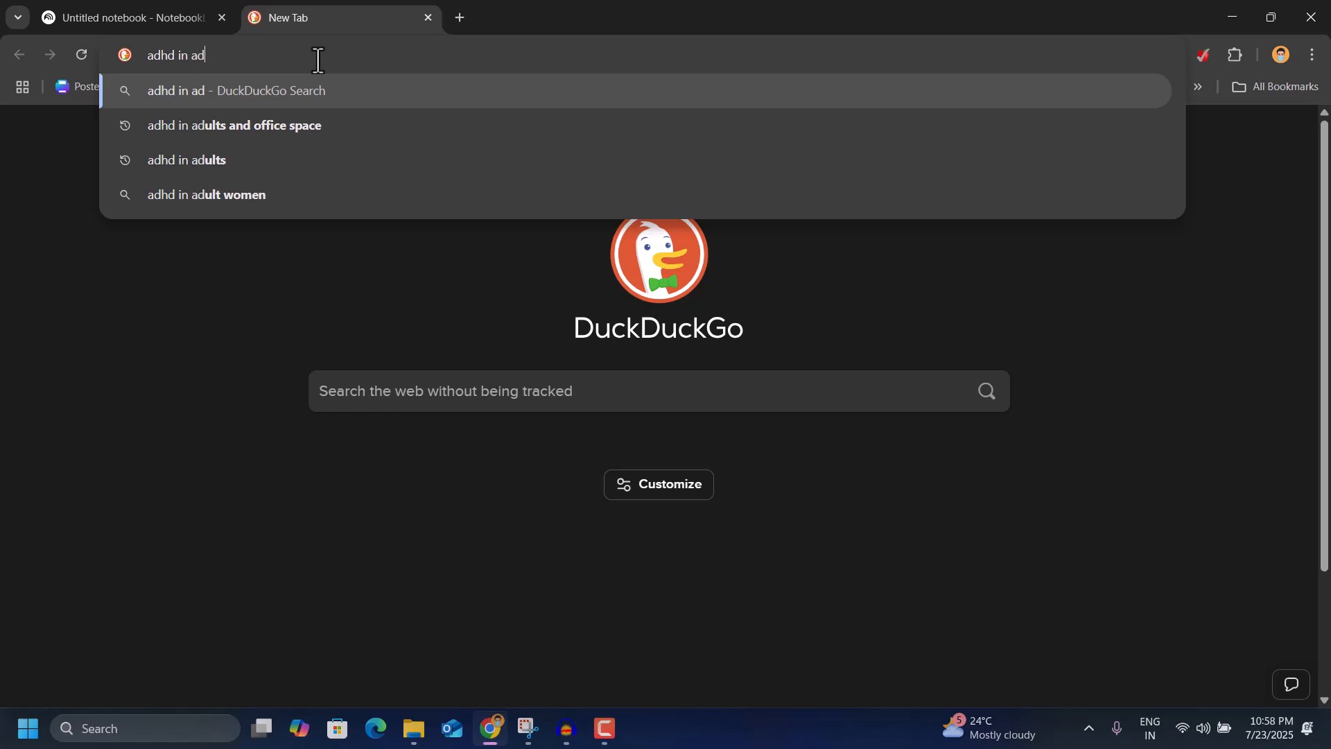
type("u")
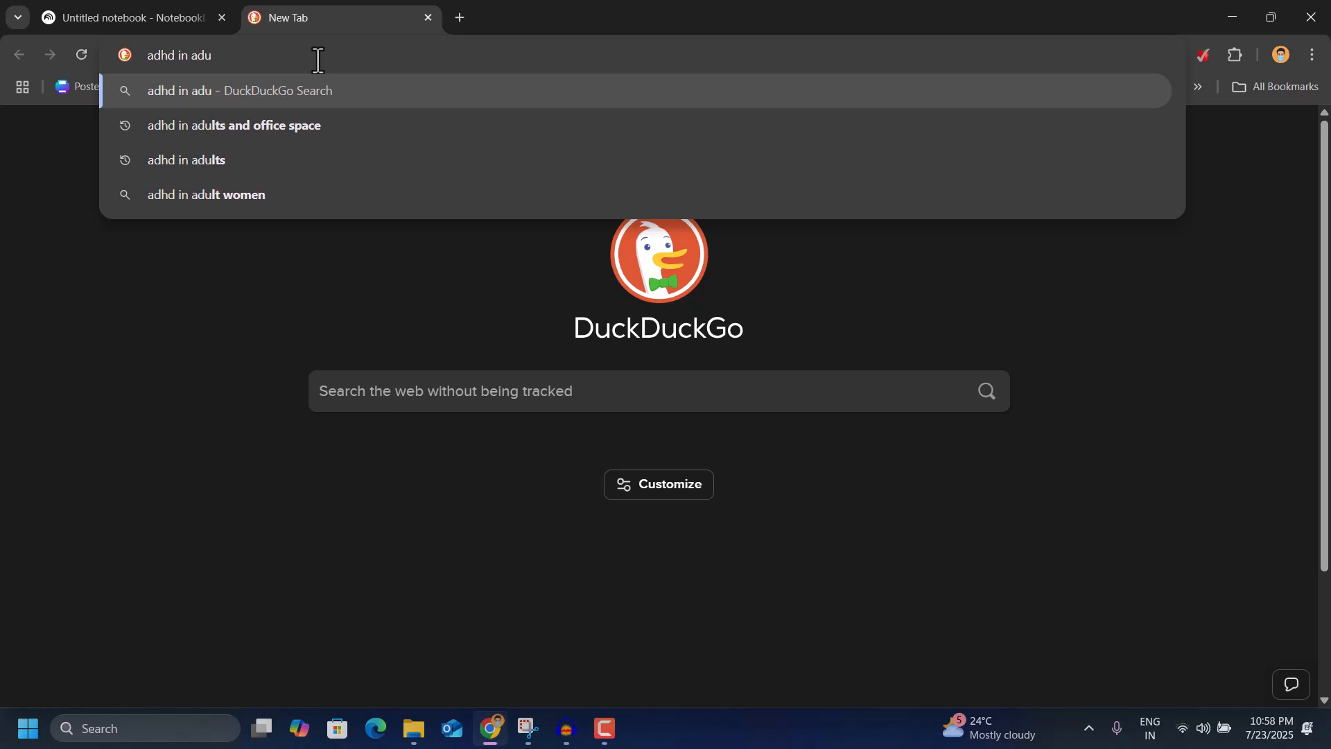
type("lts")
key("Return")
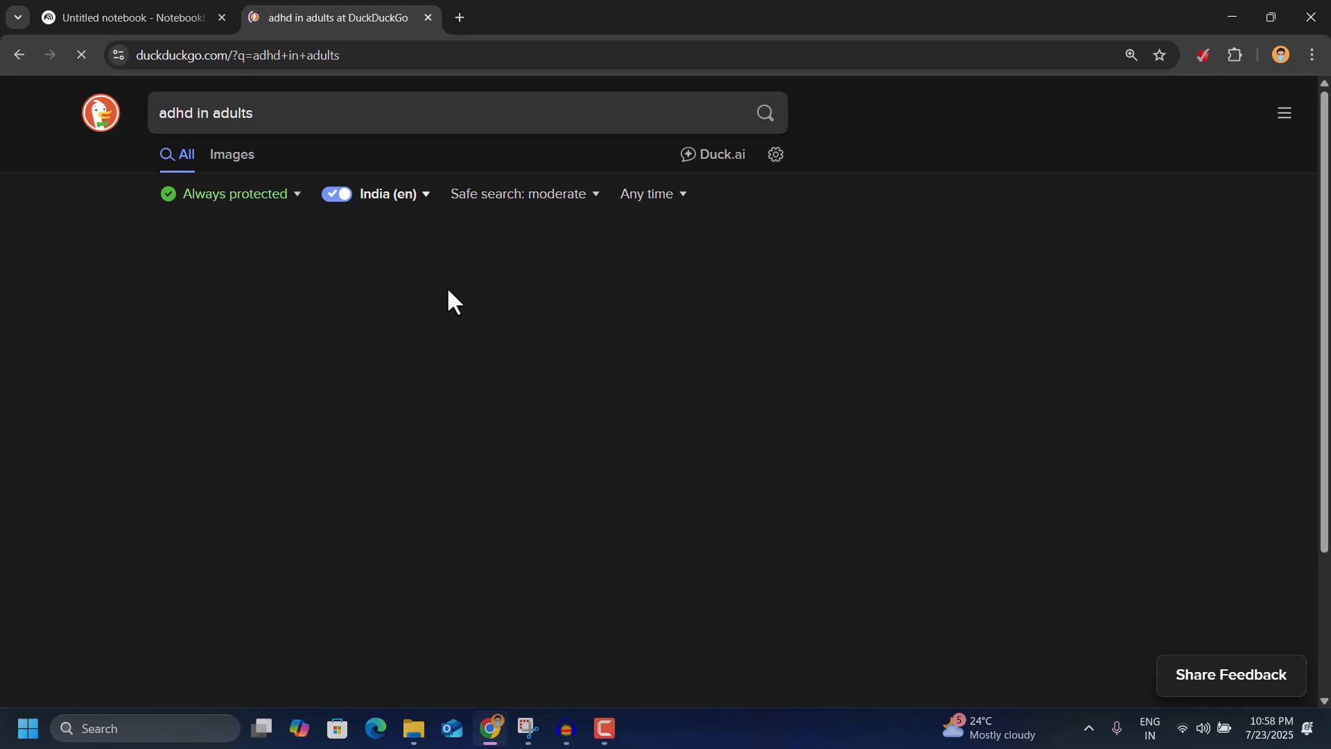
Add the Healthline article "Adult ADHD: 14 Signs and Symptoms" to the notebook as a website source using its copied link
scroll(510, 347, "down", 4)
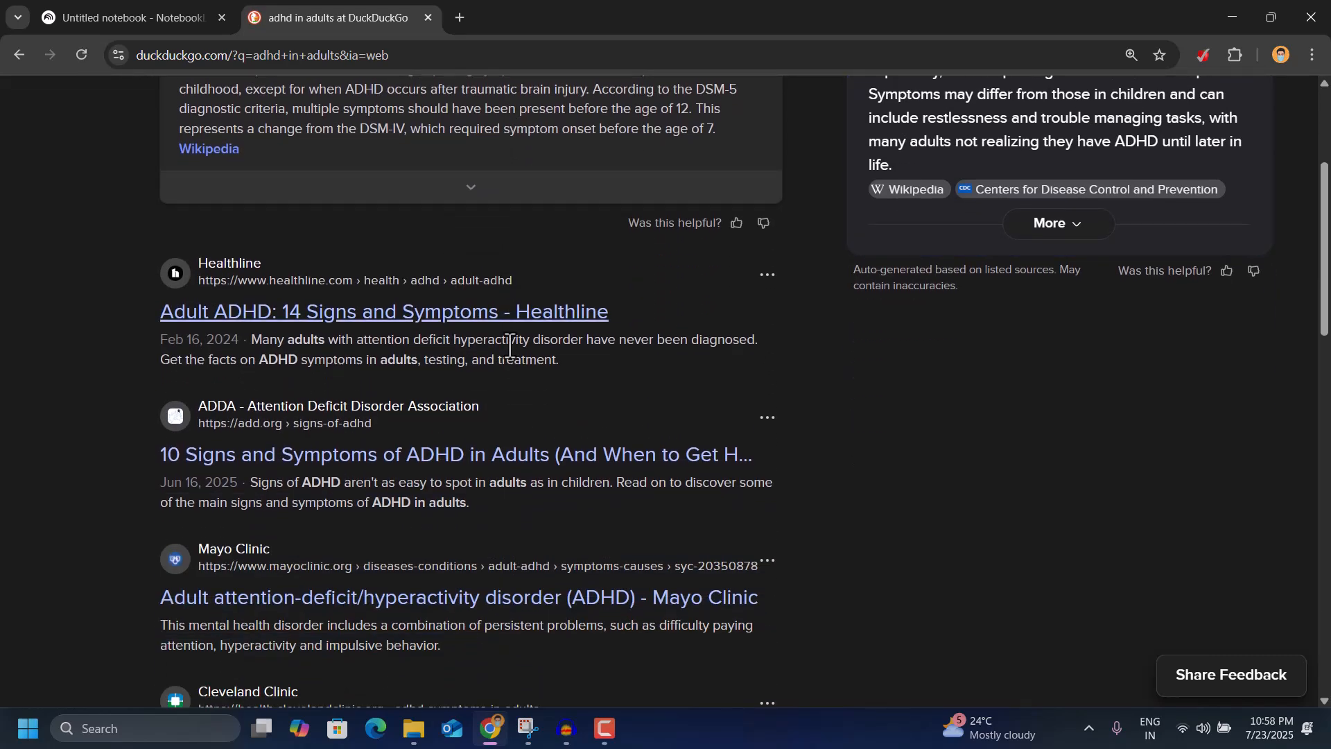
right_click(371, 321)
left_click(450, 451)
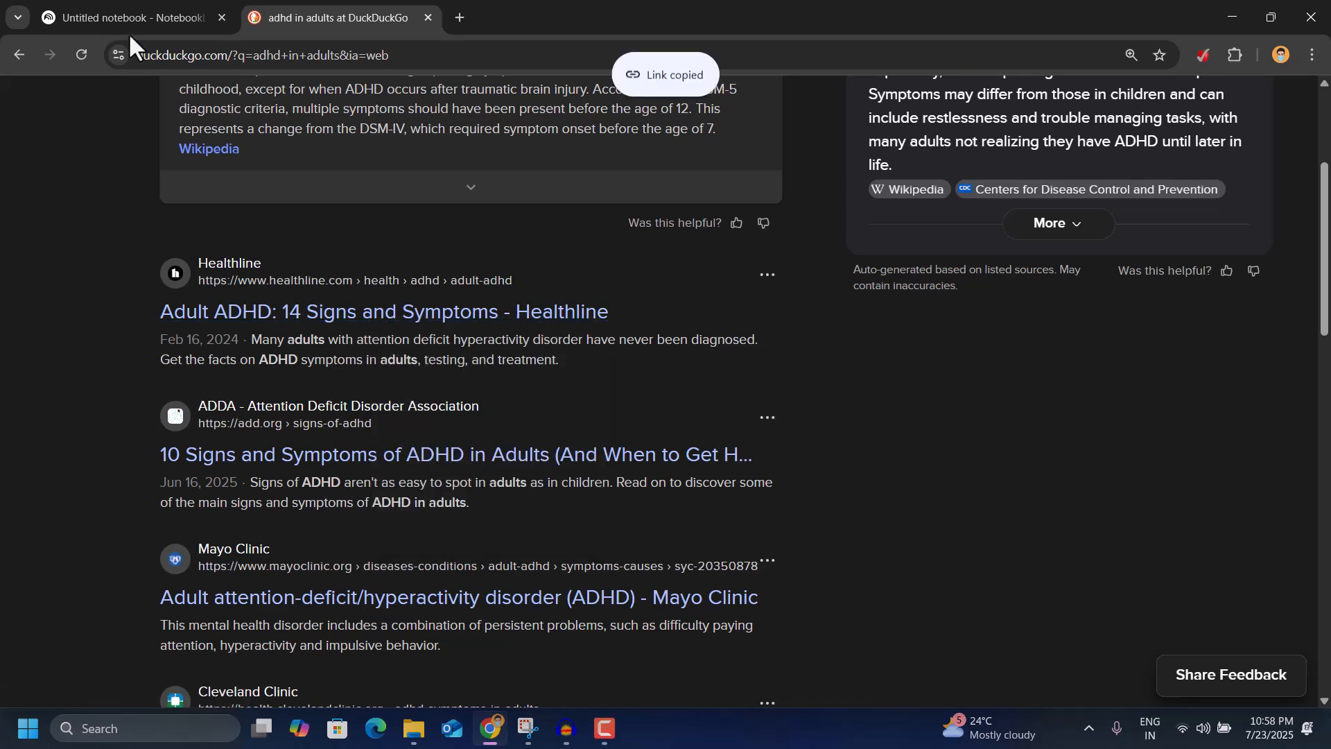
left_click(117, 14)
left_click(573, 559)
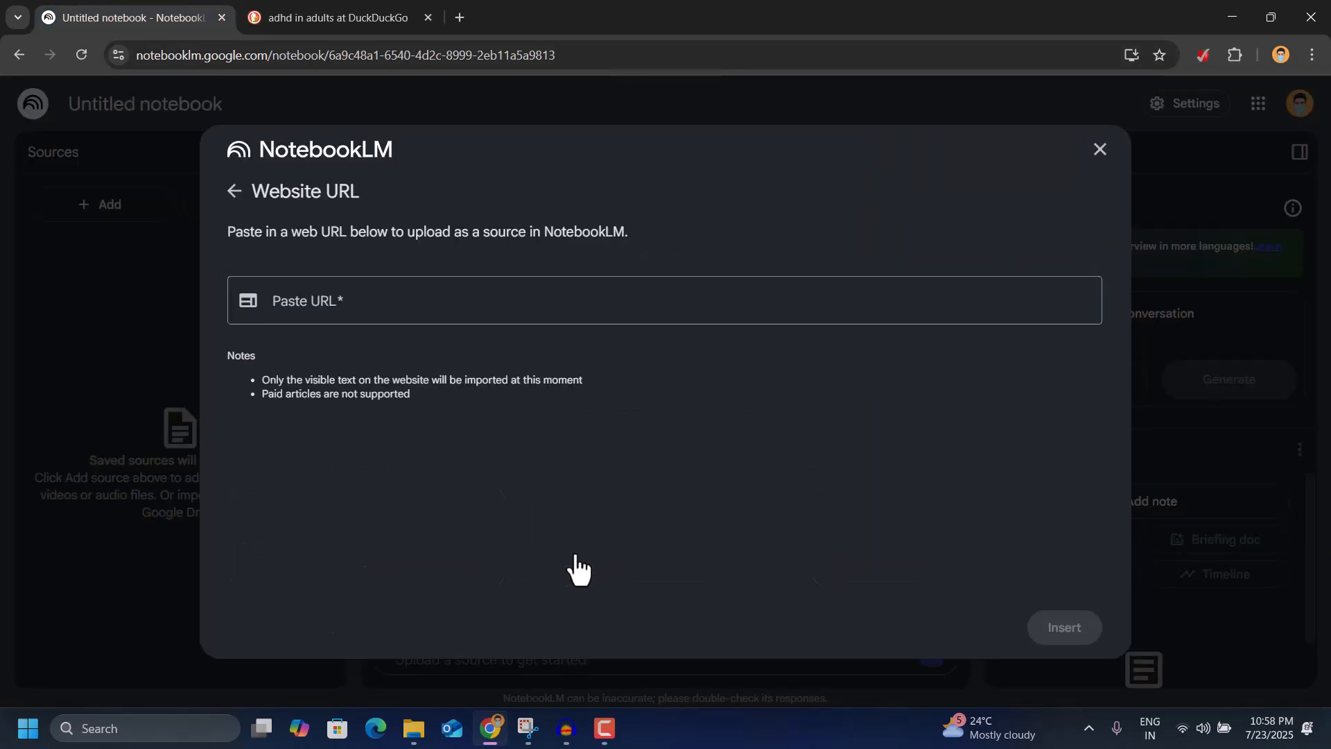
left_click(335, 312)
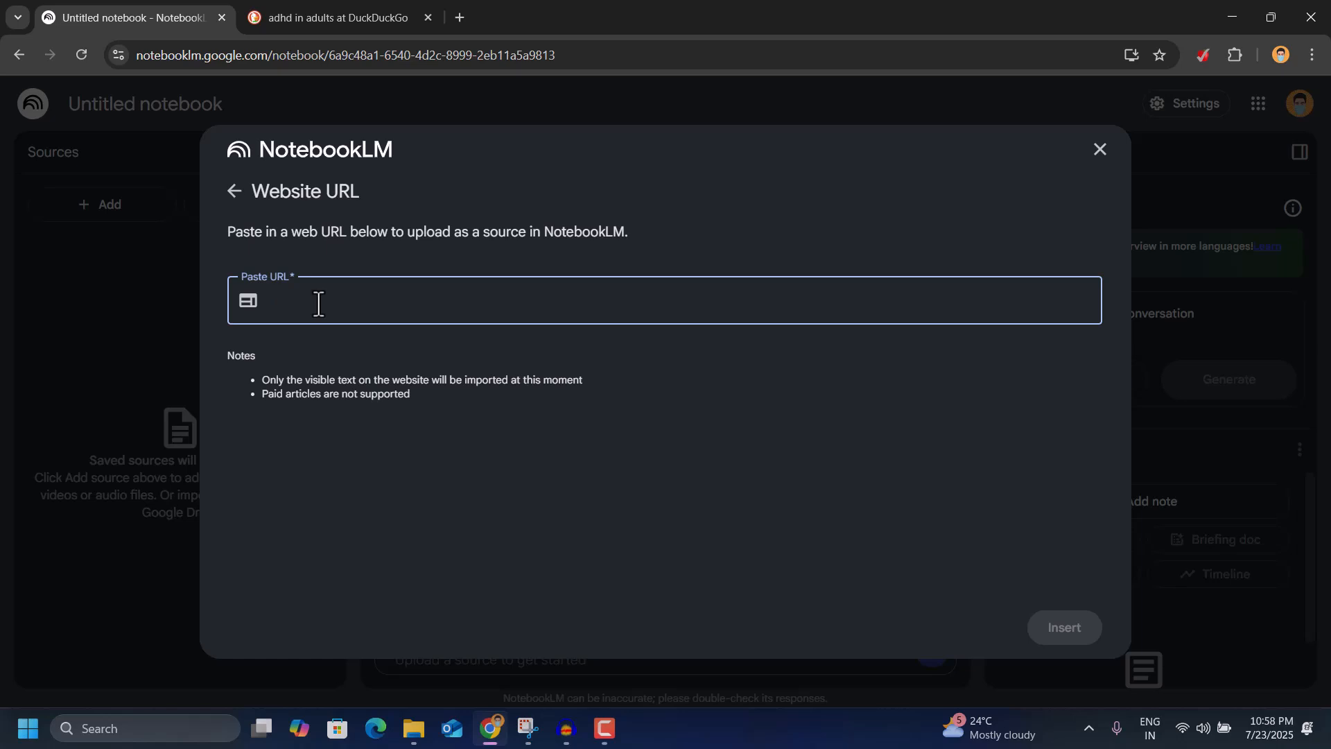
key("ctrl+v")
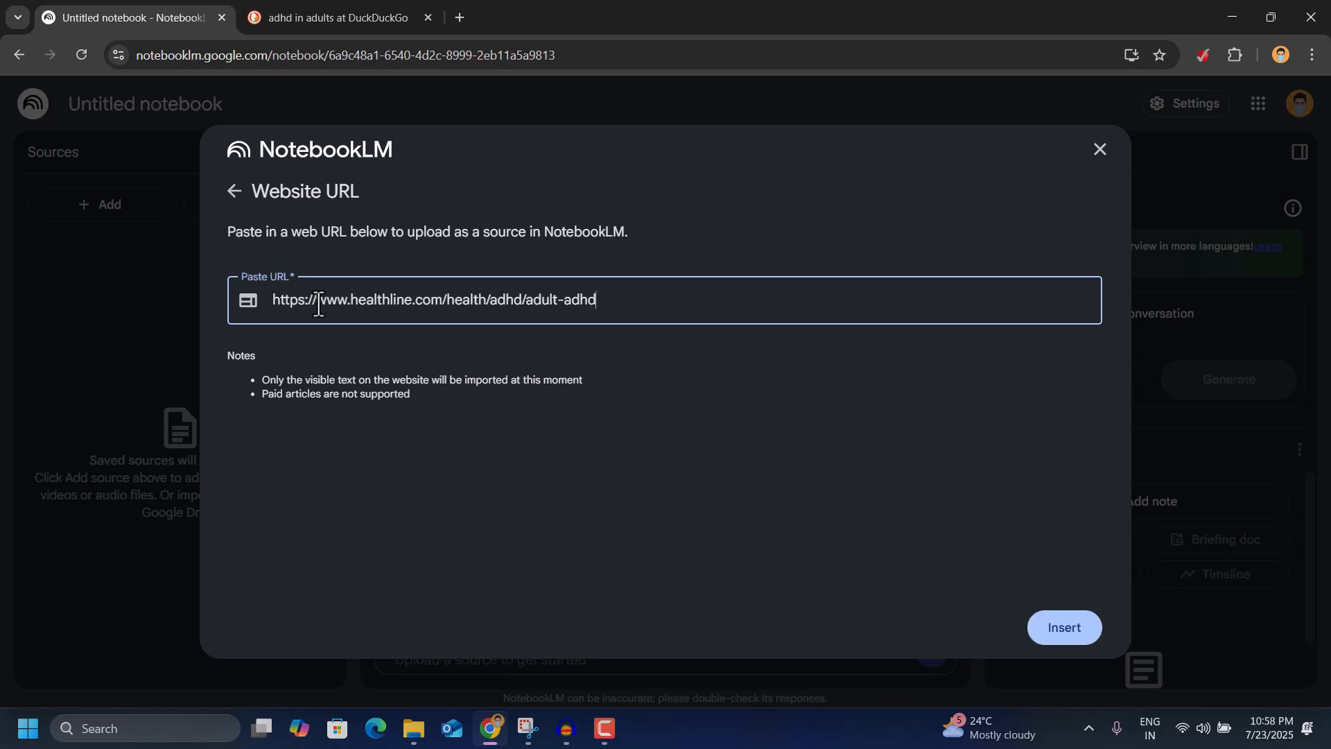
key("Return")
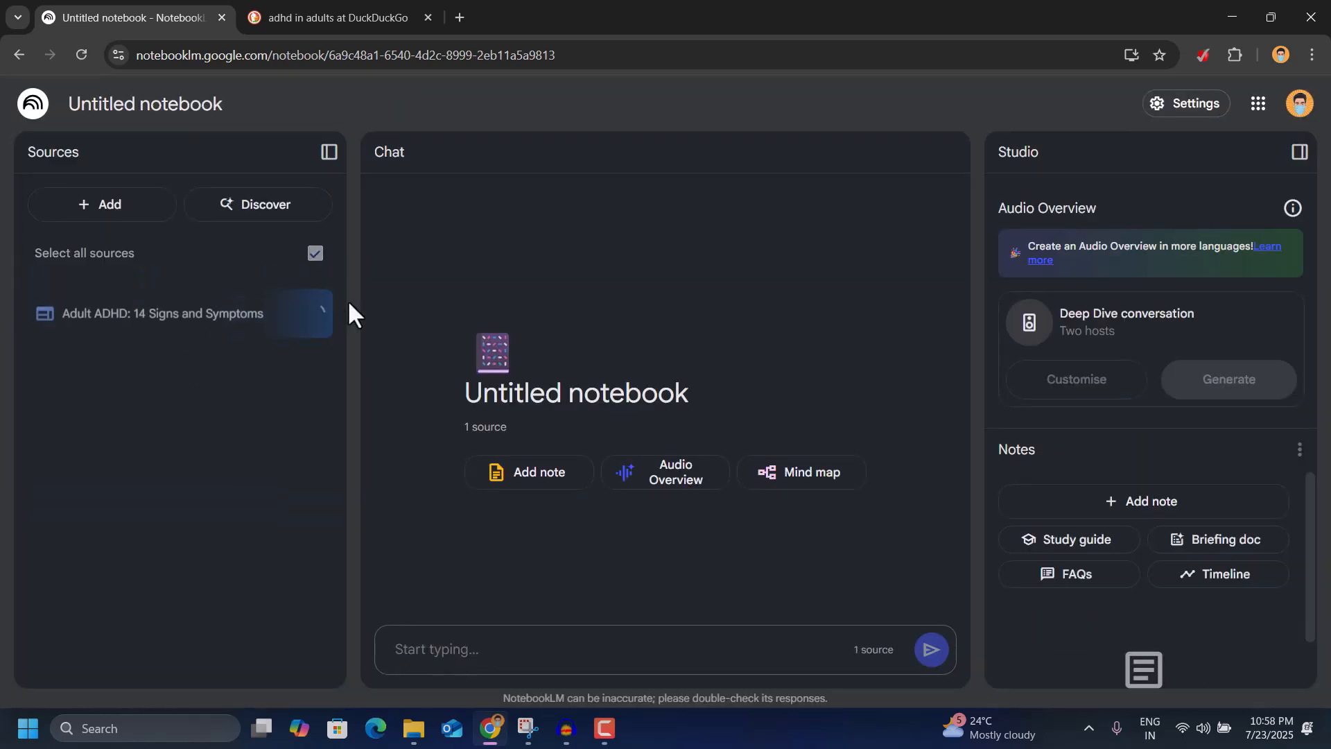
left_click(131, 218)
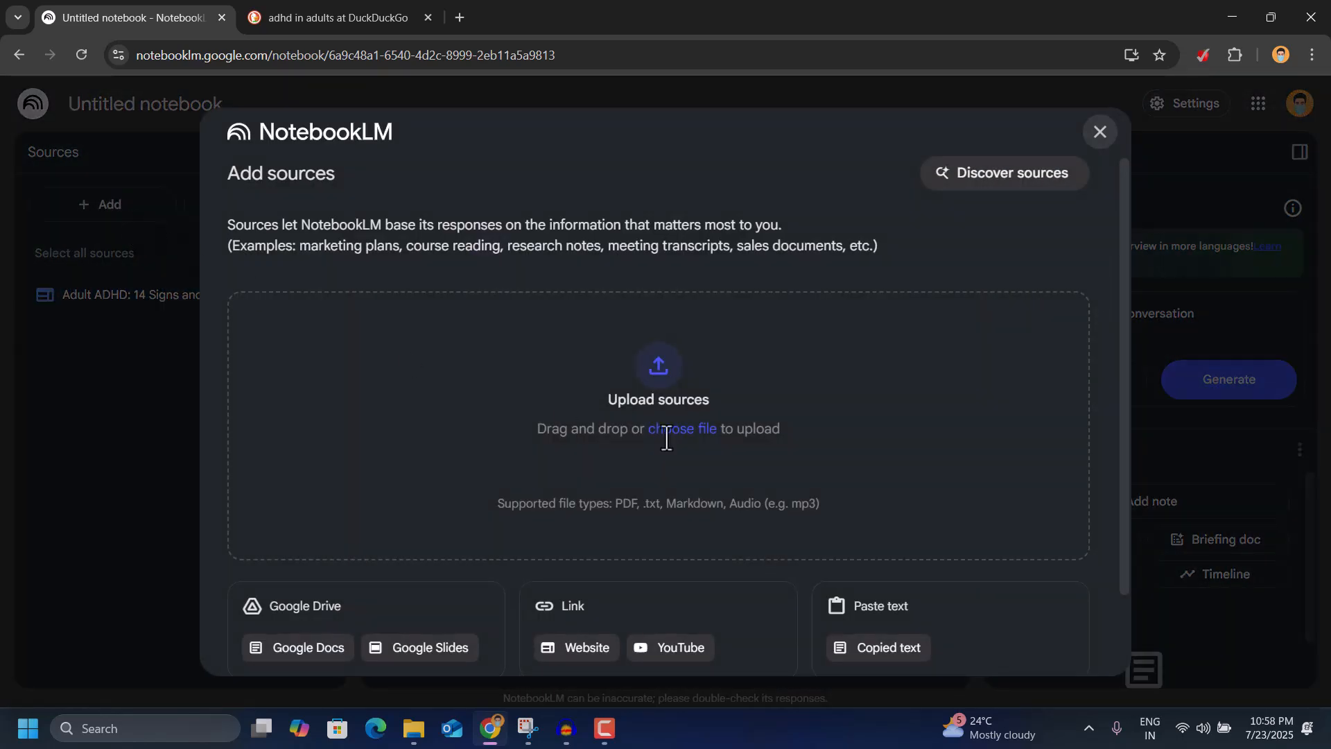
scroll(798, 575, "down", 2)
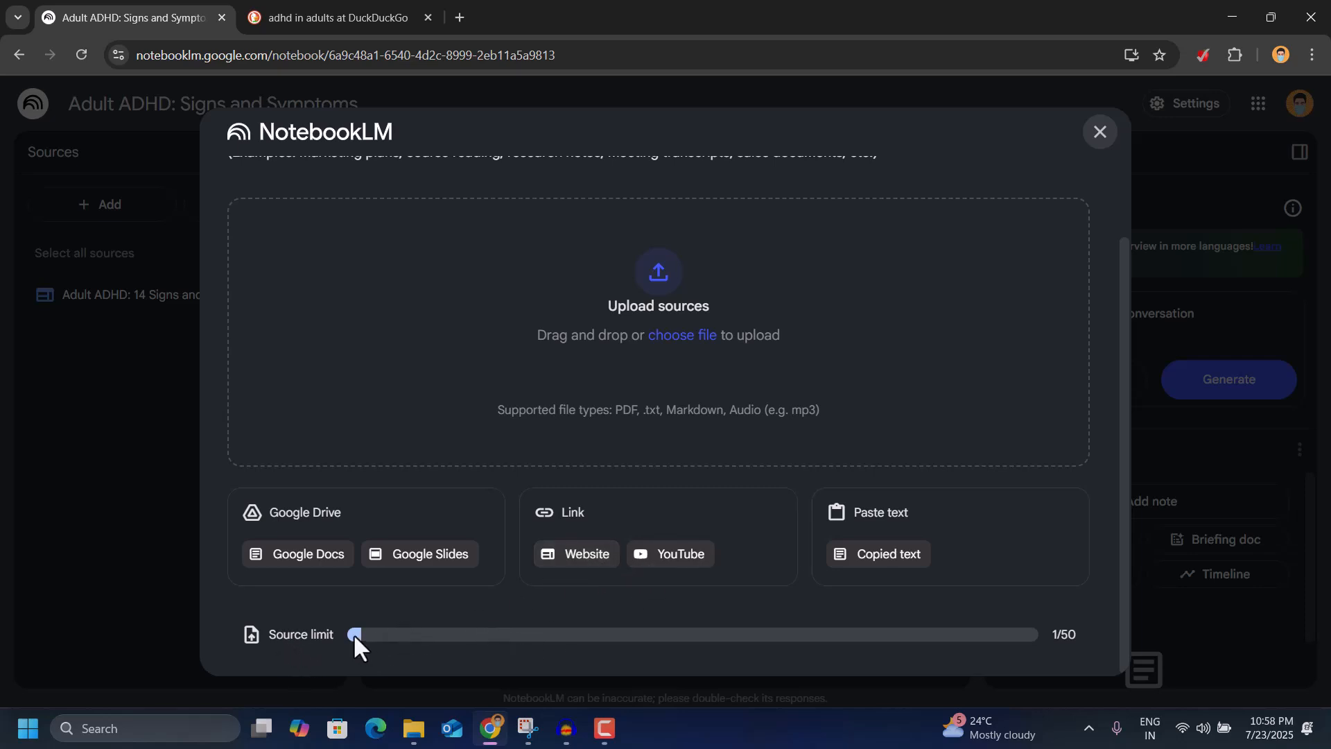
left_click(577, 559)
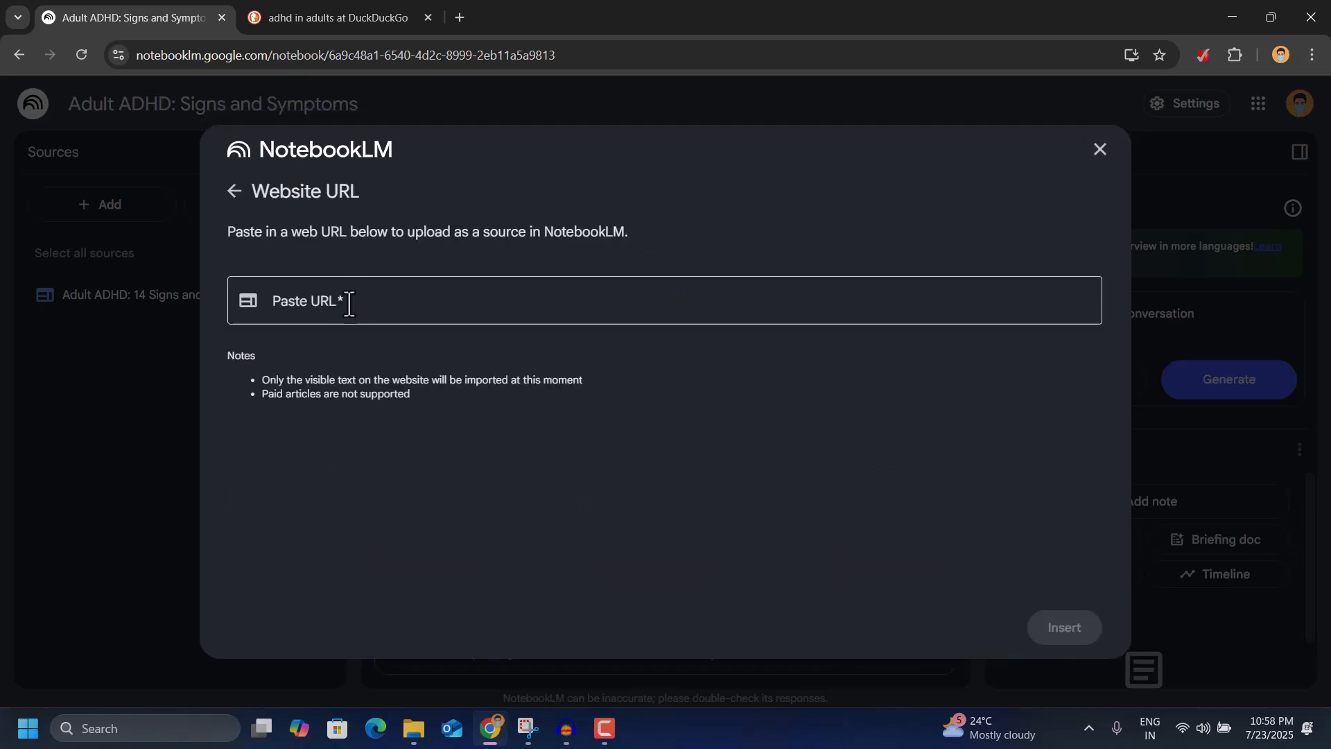
left_click(348, 300)
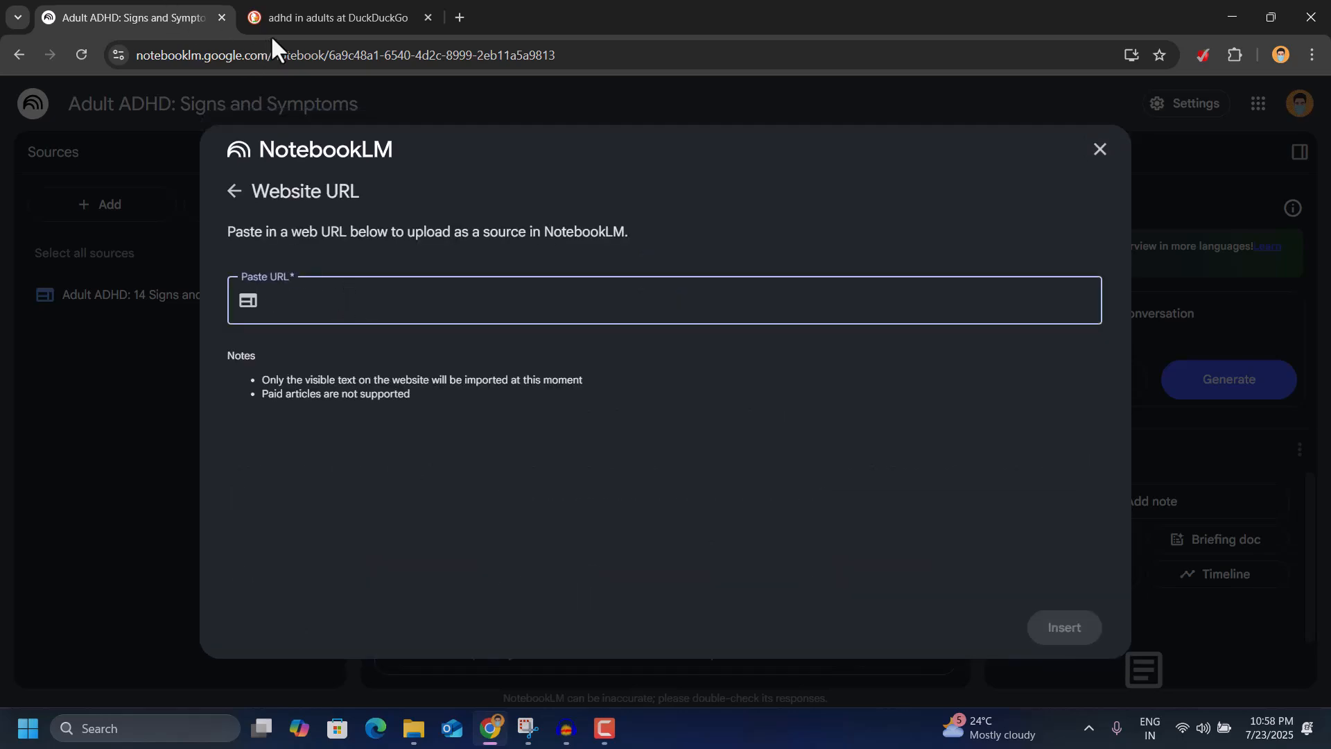
left_click(298, 18)
right_click(362, 483)
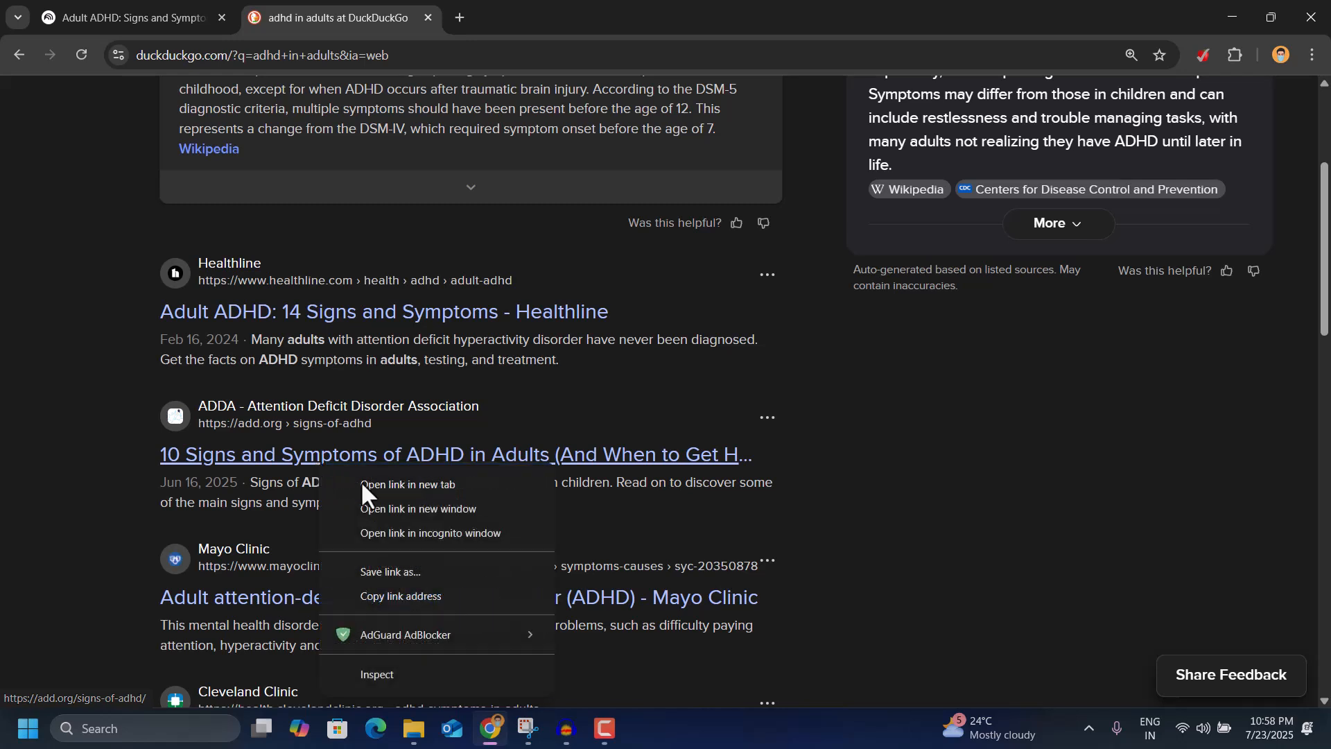
left_click(405, 594)
left_click(127, 16)
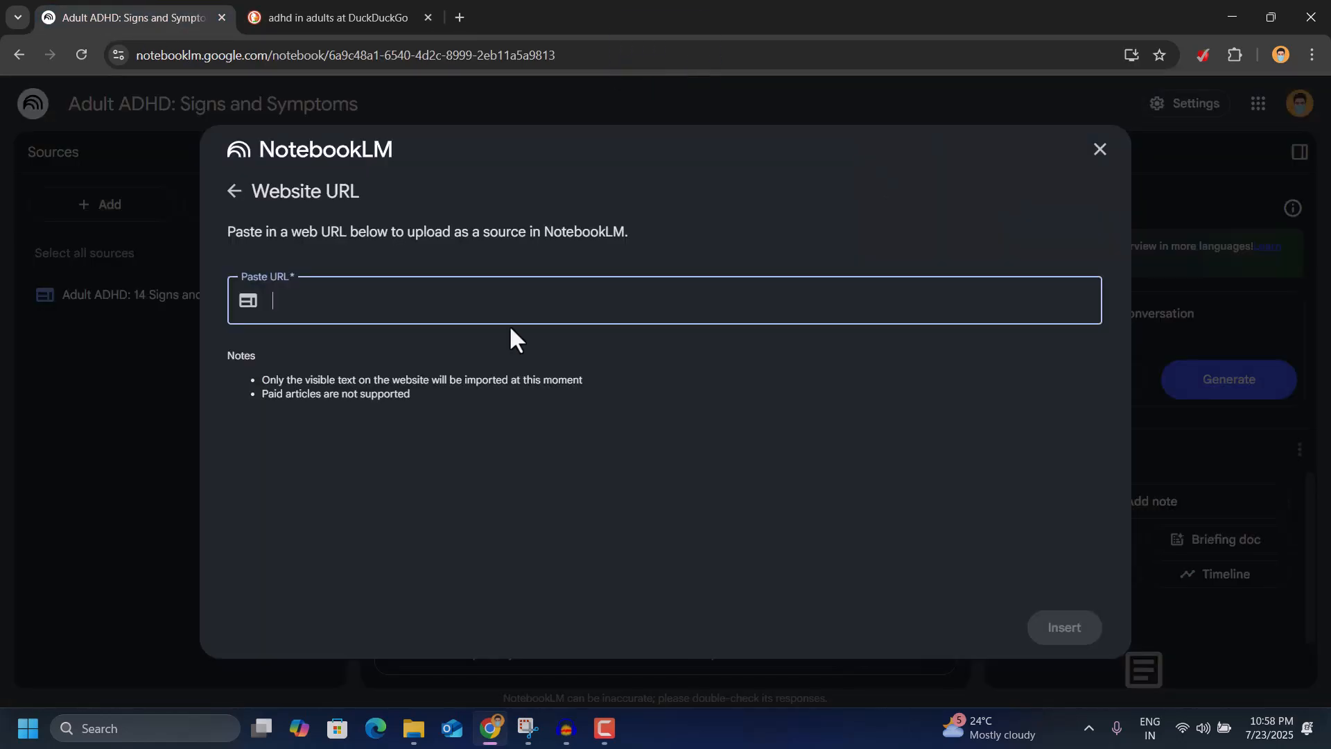
key("ctrl+v")
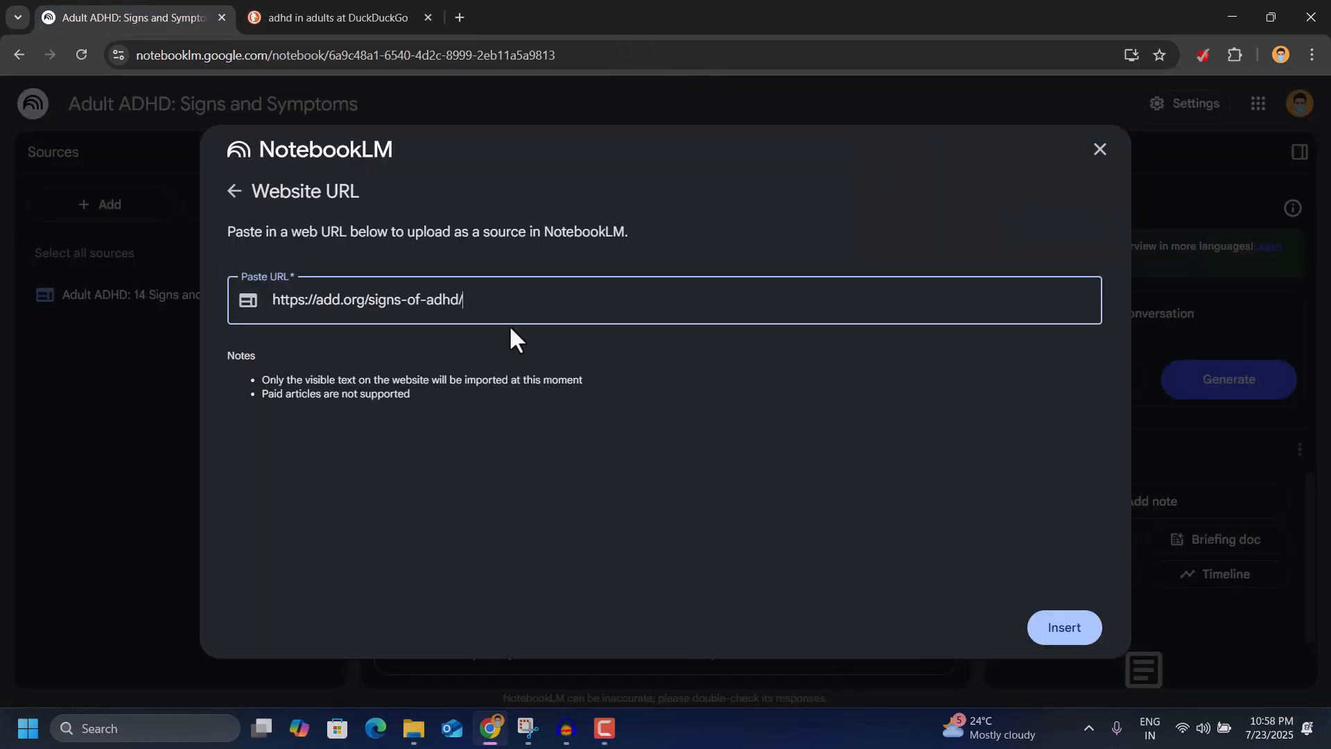
left_click(1073, 634)
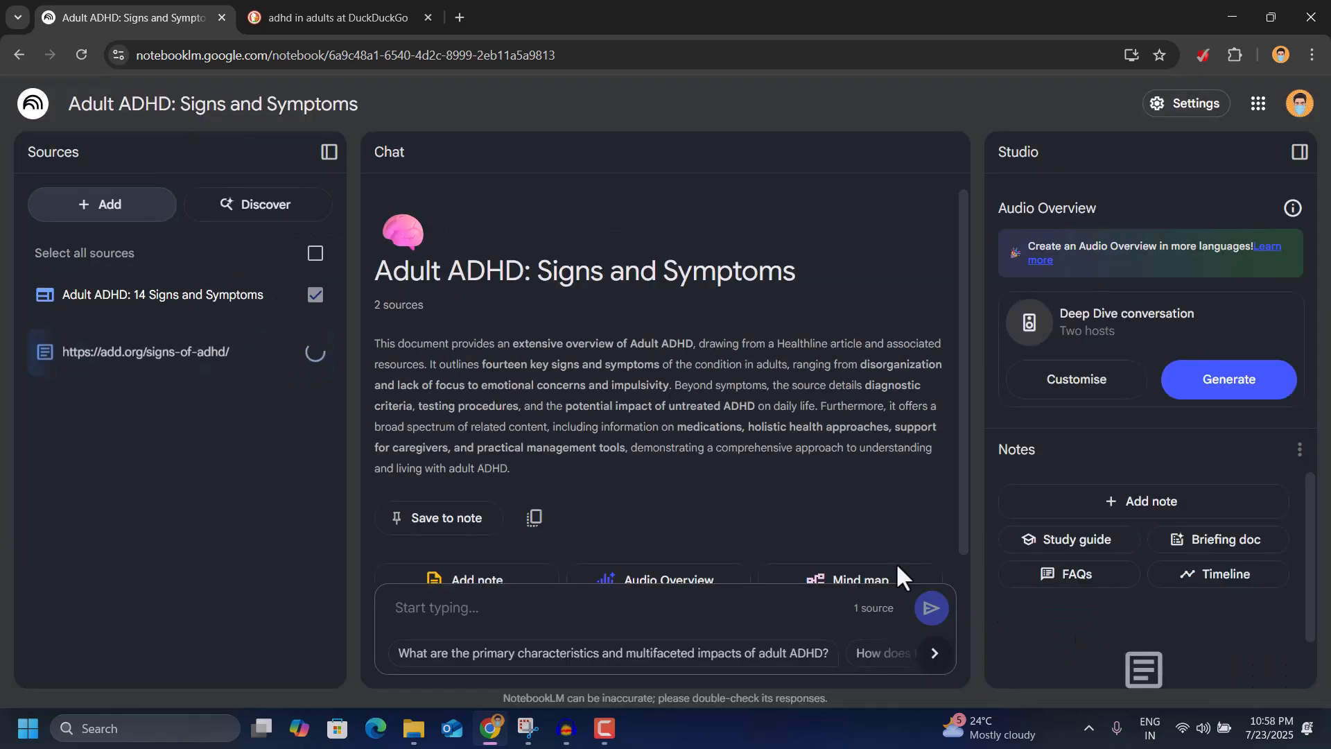
Open YouTube in a new browser tab
left_click(459, 17)
type("yoy")
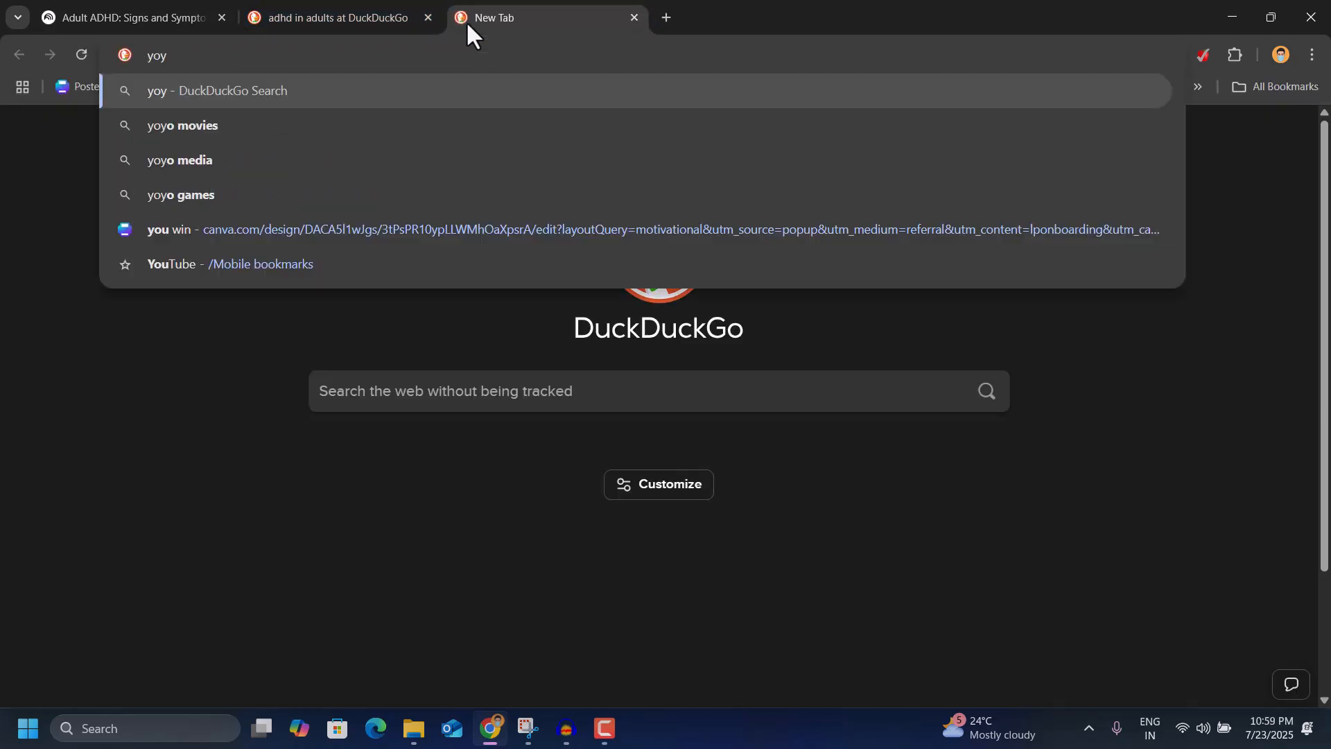
key("BackSpace")
type("u")
key("Return")
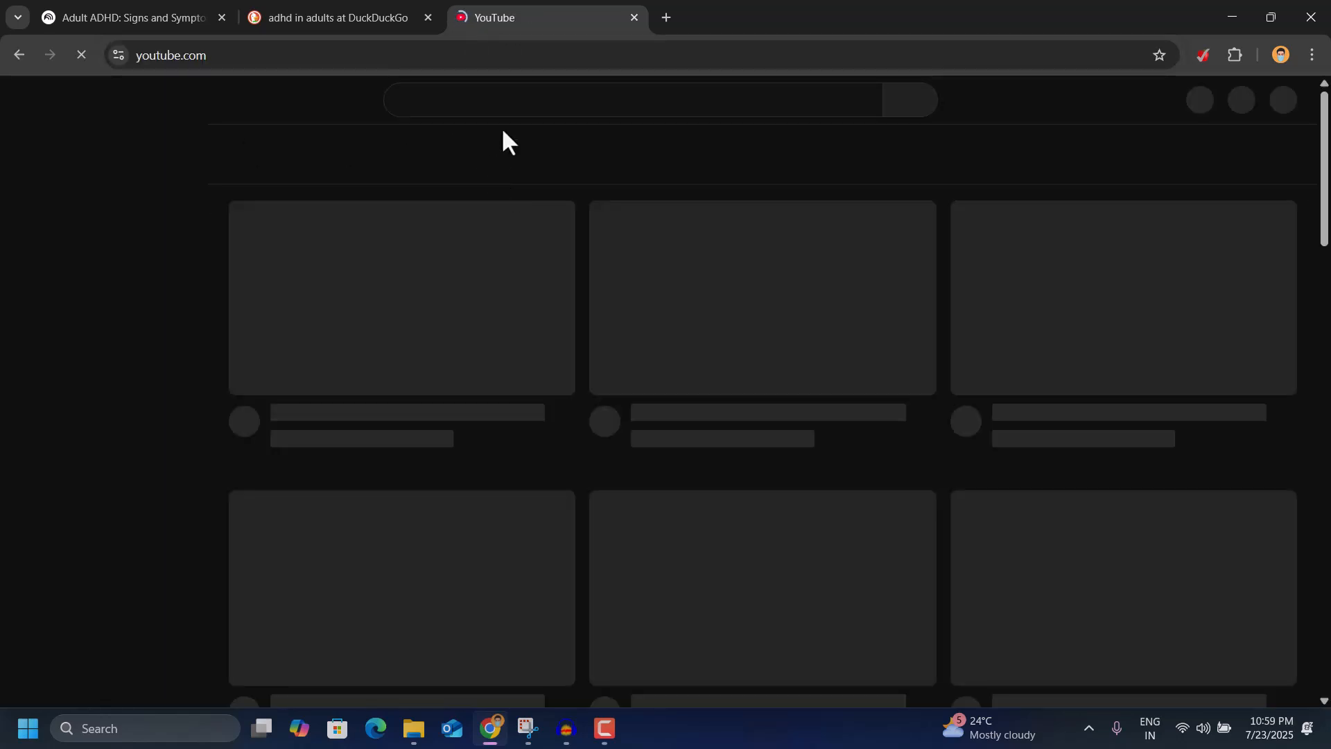
Search YouTube for "adhd" and look through the video results
left_click(496, 107)
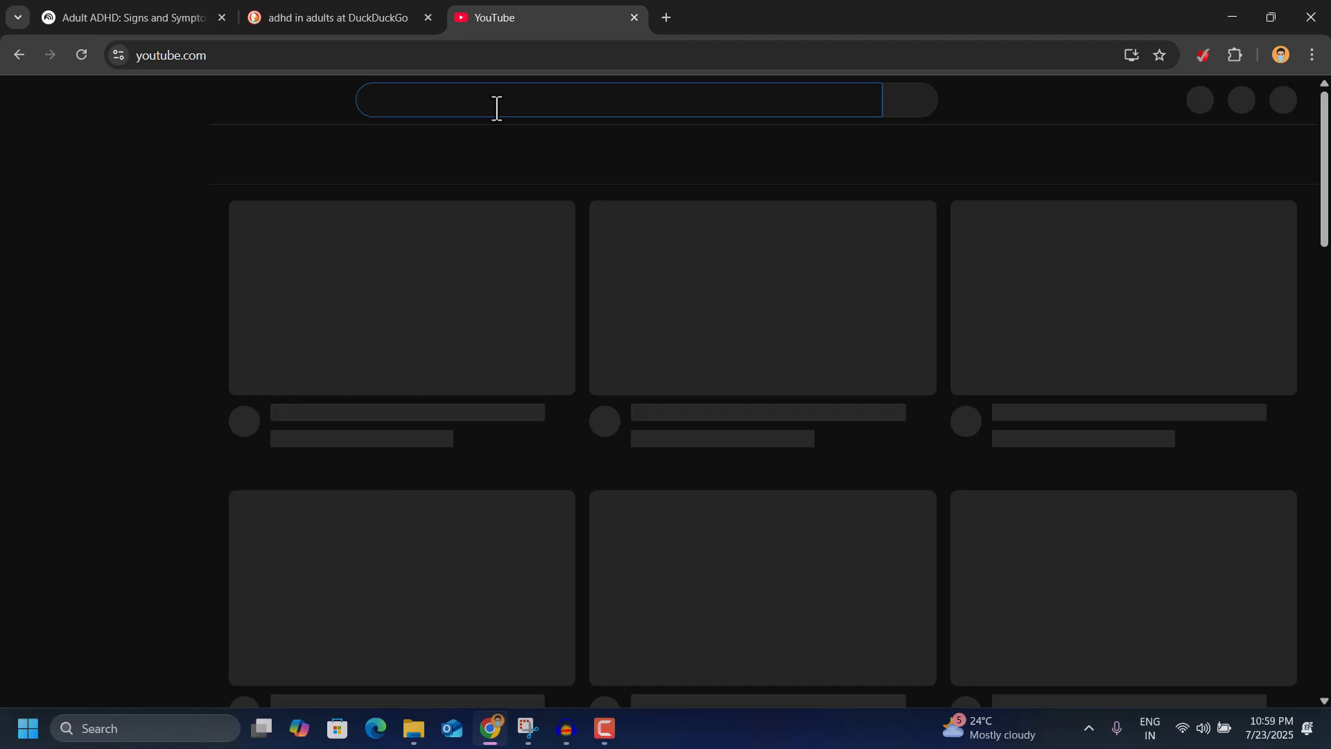
type("ad")
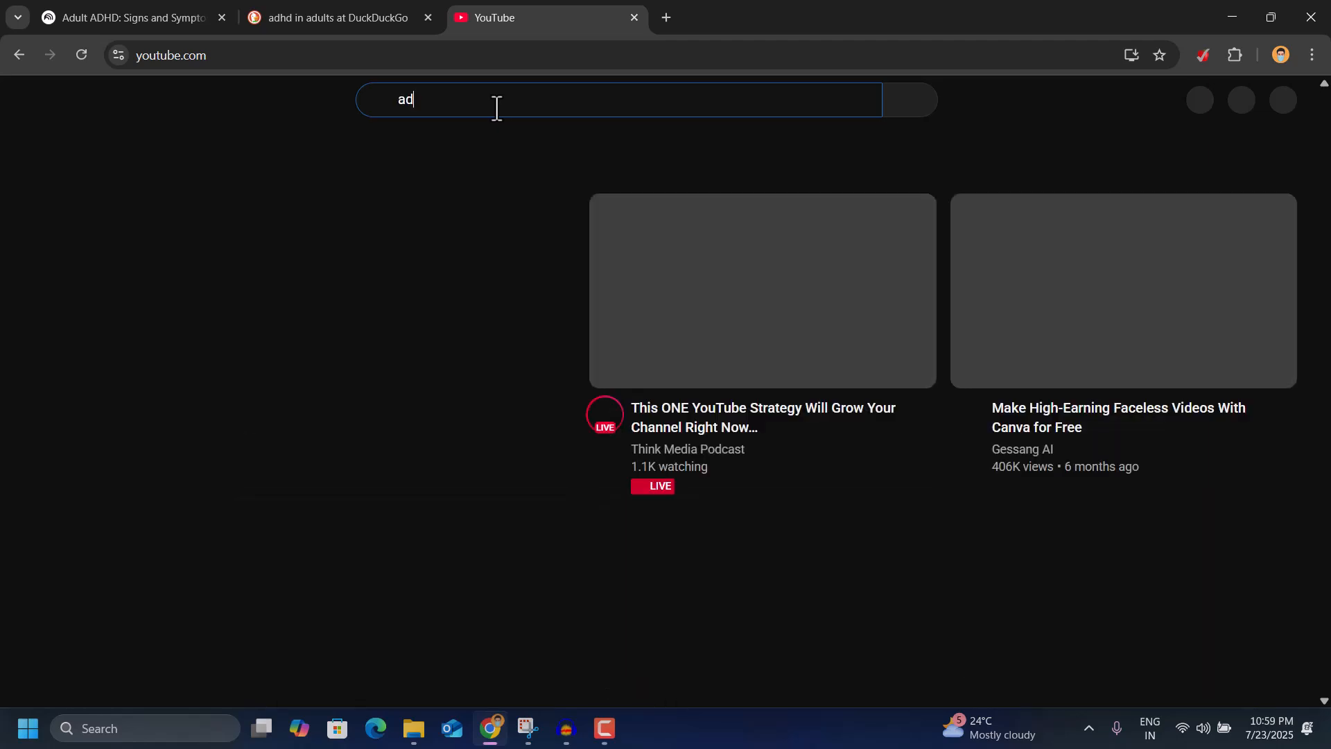
type("hd")
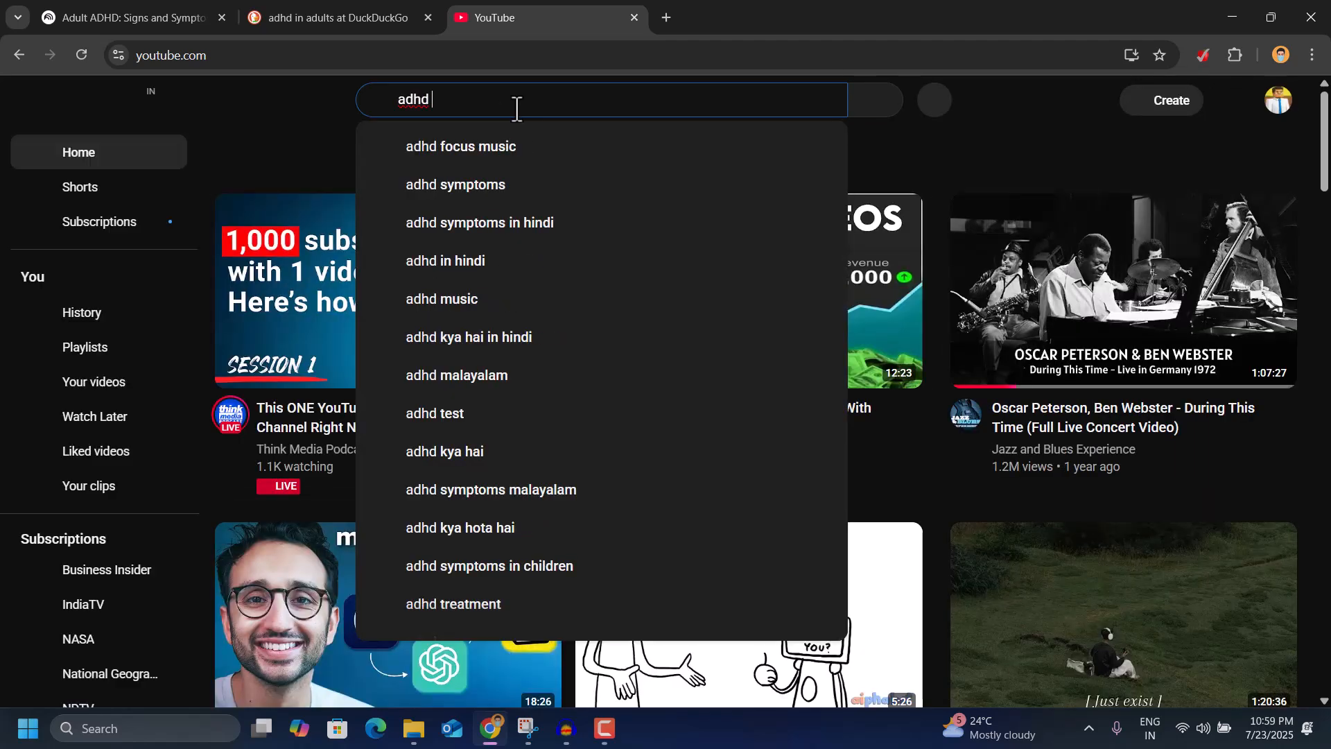
key("Return")
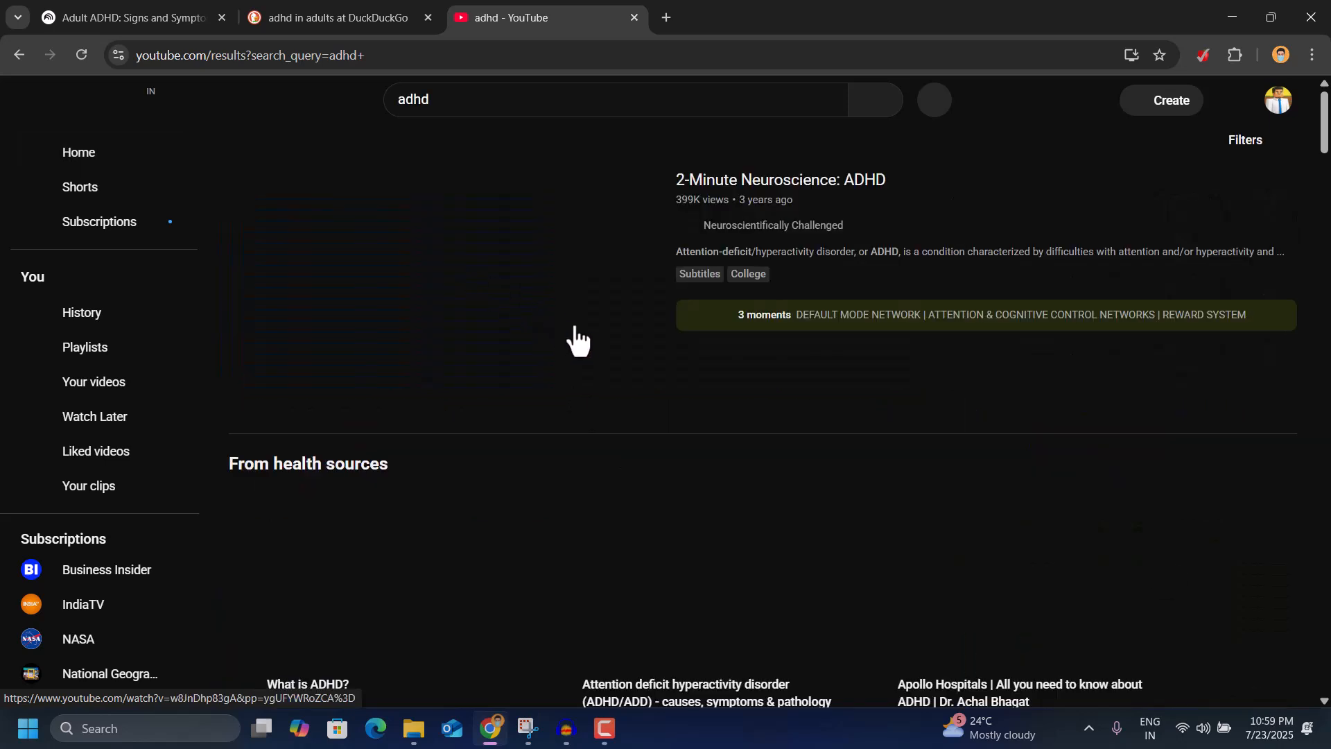
scroll(648, 377, "down", 4)
scroll(648, 378, "down", 5)
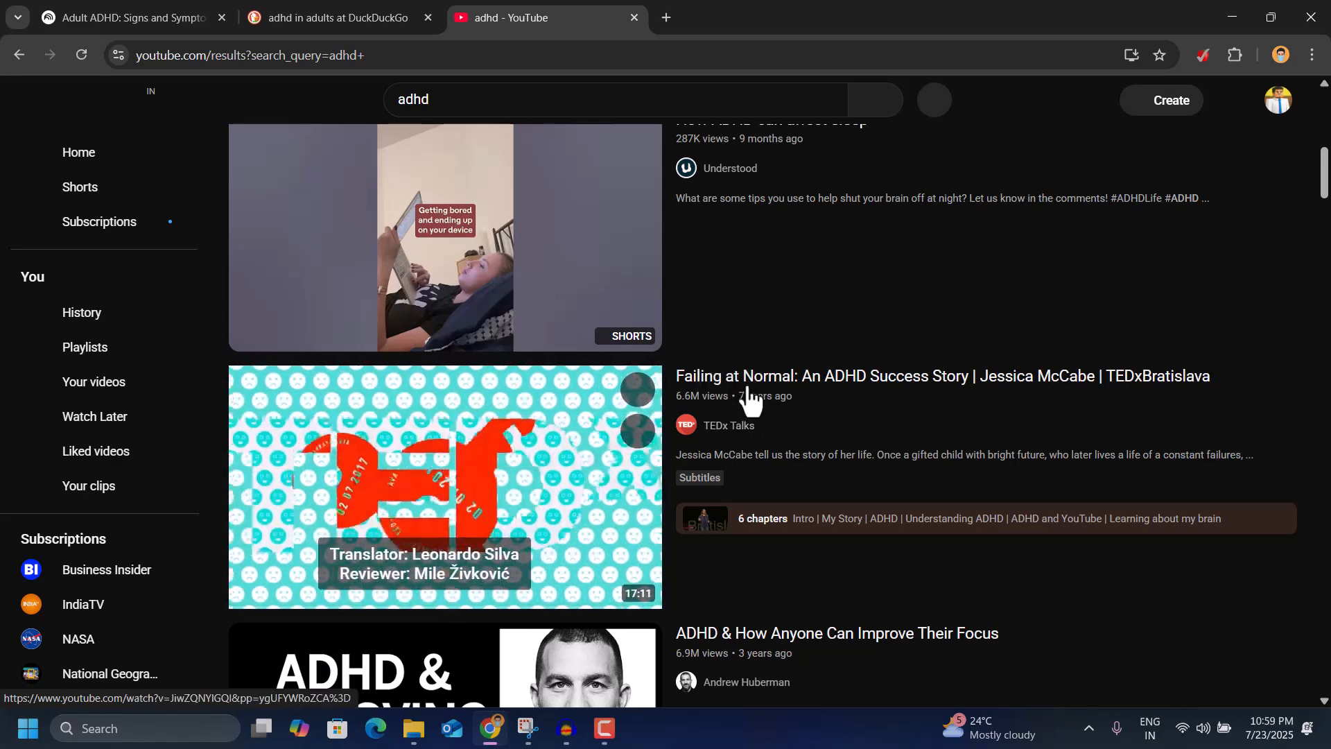
Copy the link of the TEDx video "Failing at Normal: An ADHD Success Story" and add it to the NotebookLM notebook as a YouTube source
right_click(758, 373)
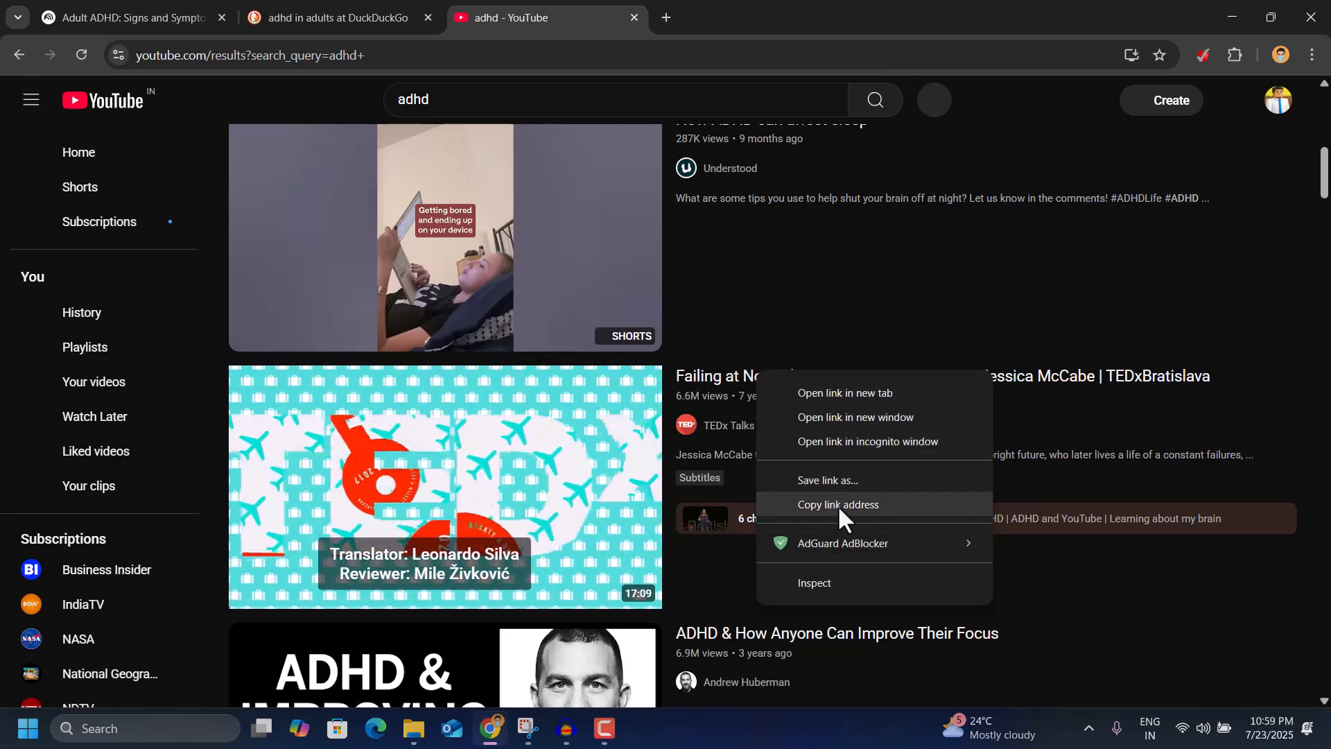
left_click(837, 504)
left_click(105, 19)
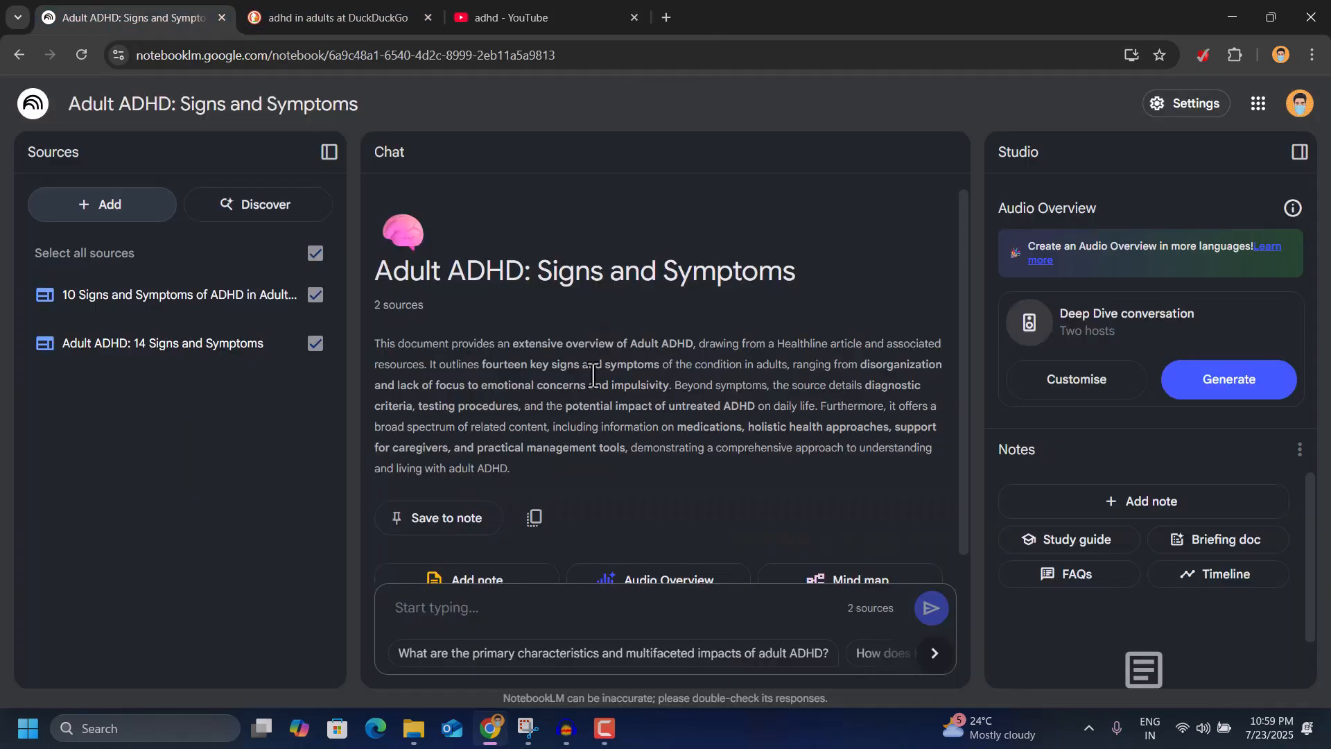
left_click(101, 204)
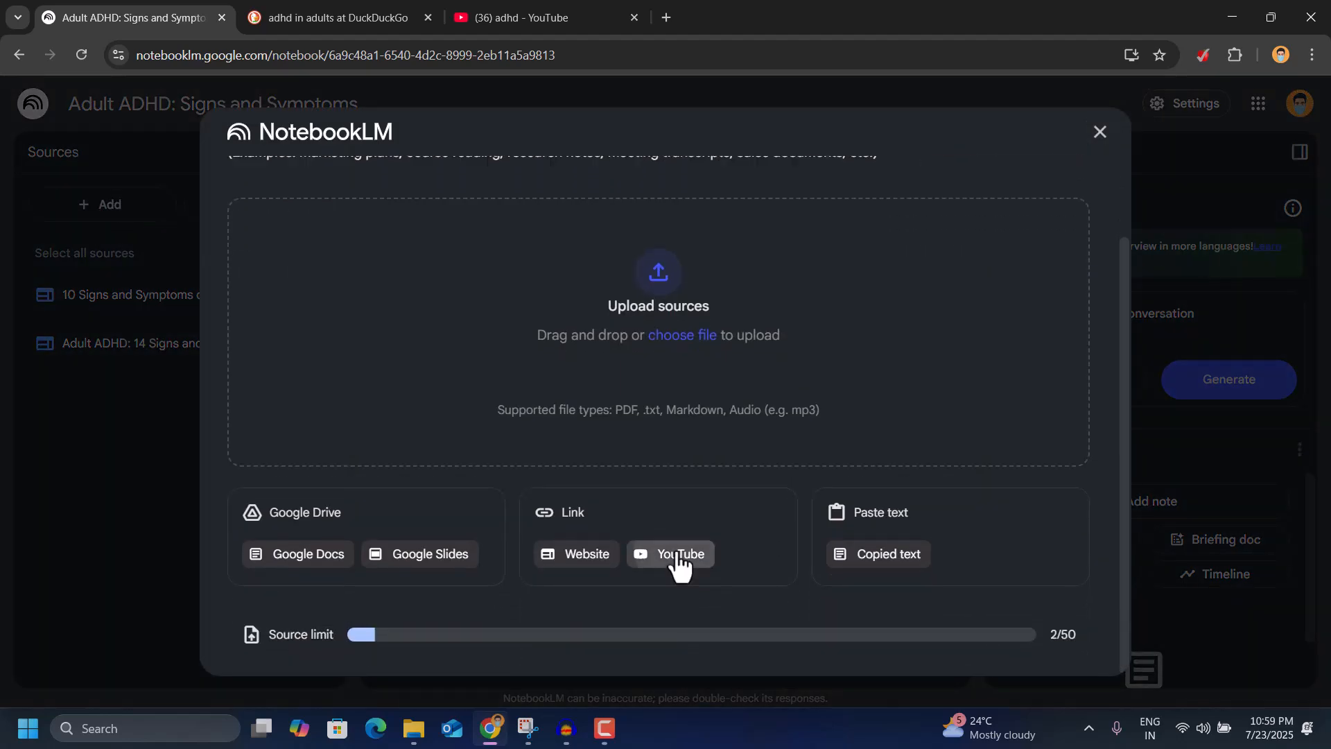
left_click(675, 560)
left_click(343, 286)
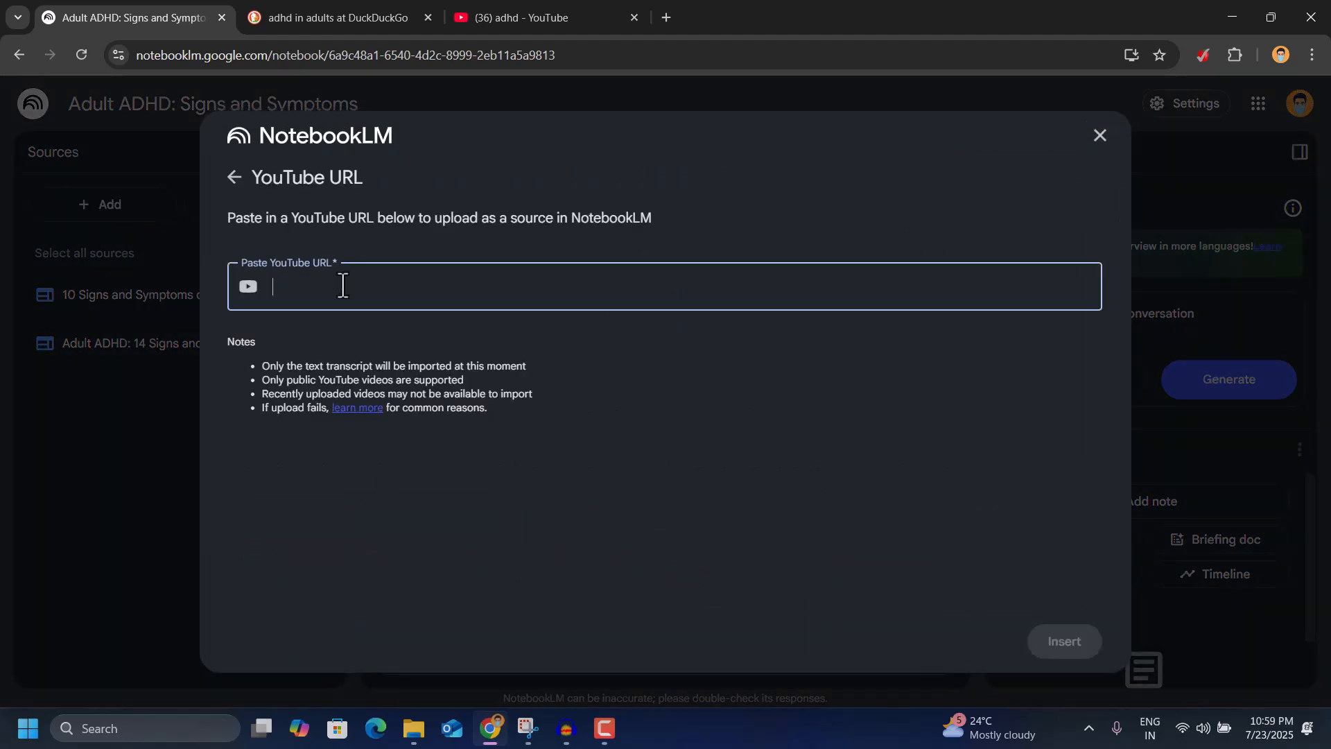
key("ctrl+v")
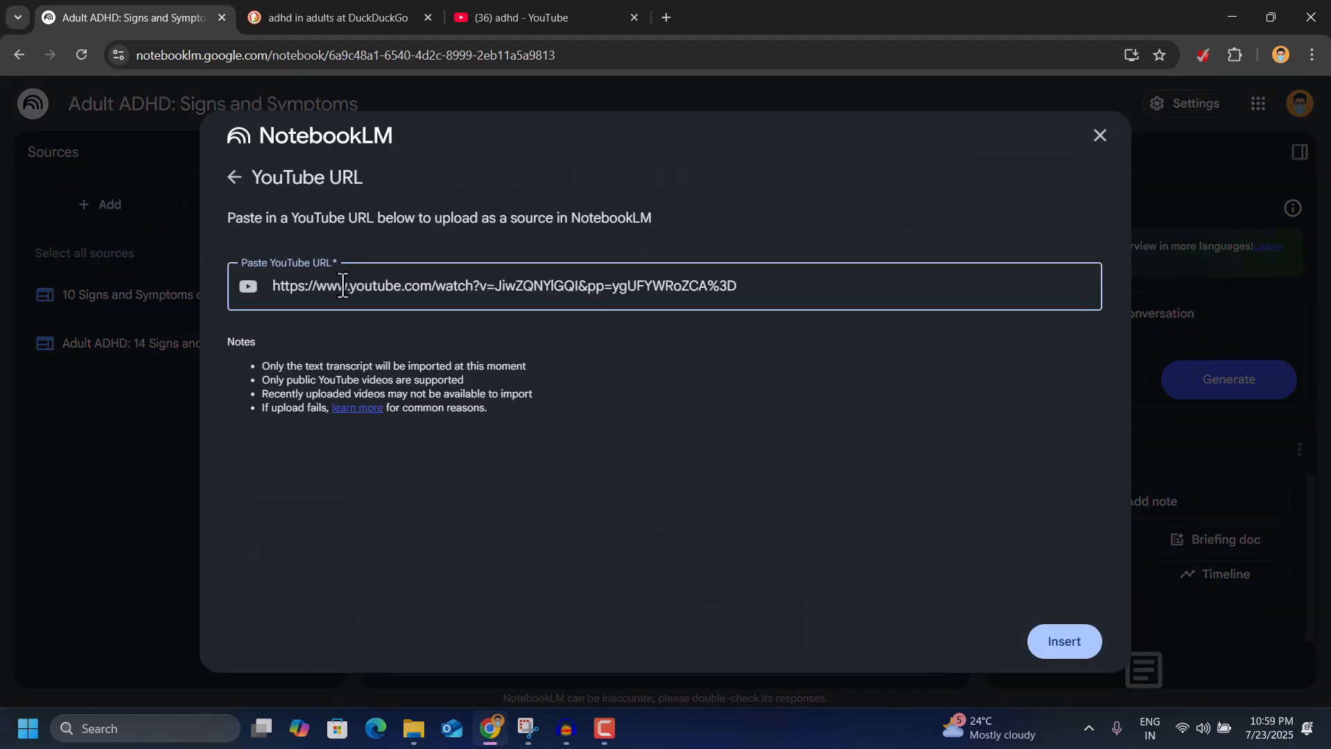
left_click(1066, 644)
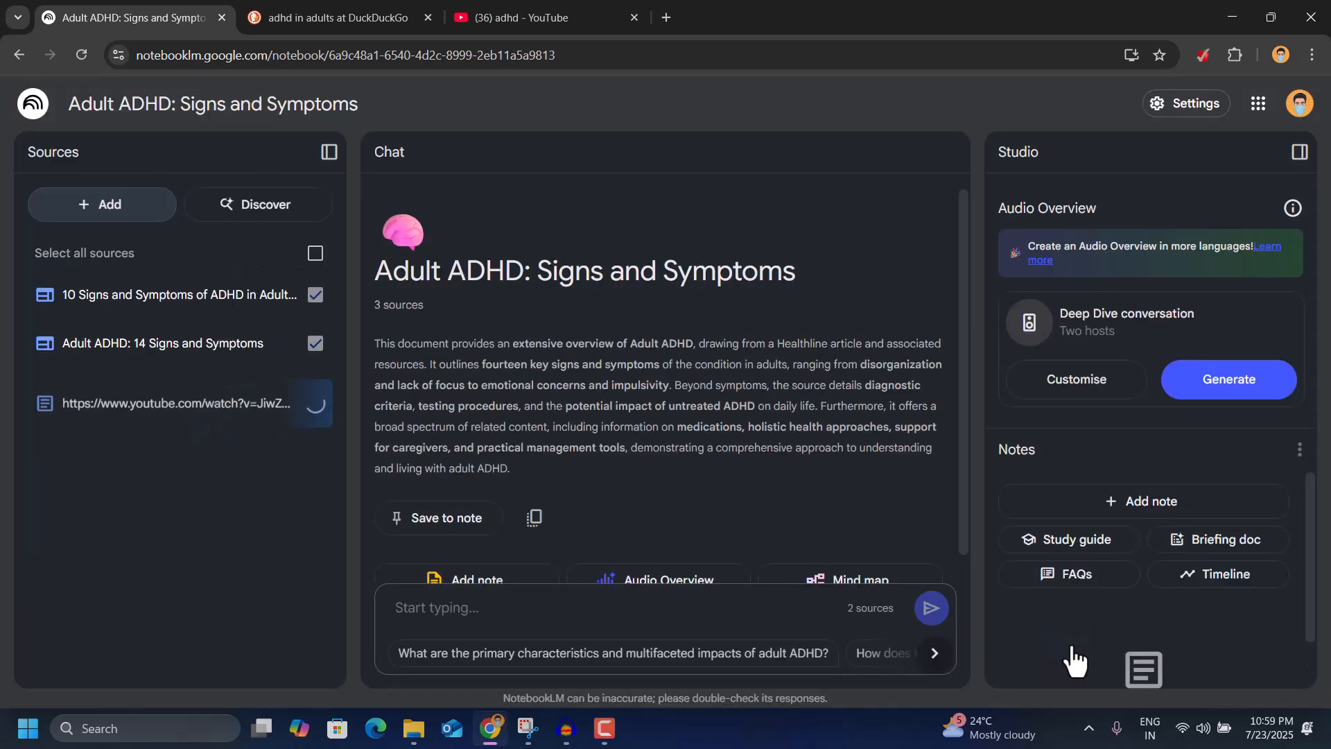
Add the Huberman Lab video "ADHD & How Anyone Can Improve Their Focus" from the YouTube results to the notebook as another YouTube source
left_click(513, 13)
scroll(631, 506, "down", 5)
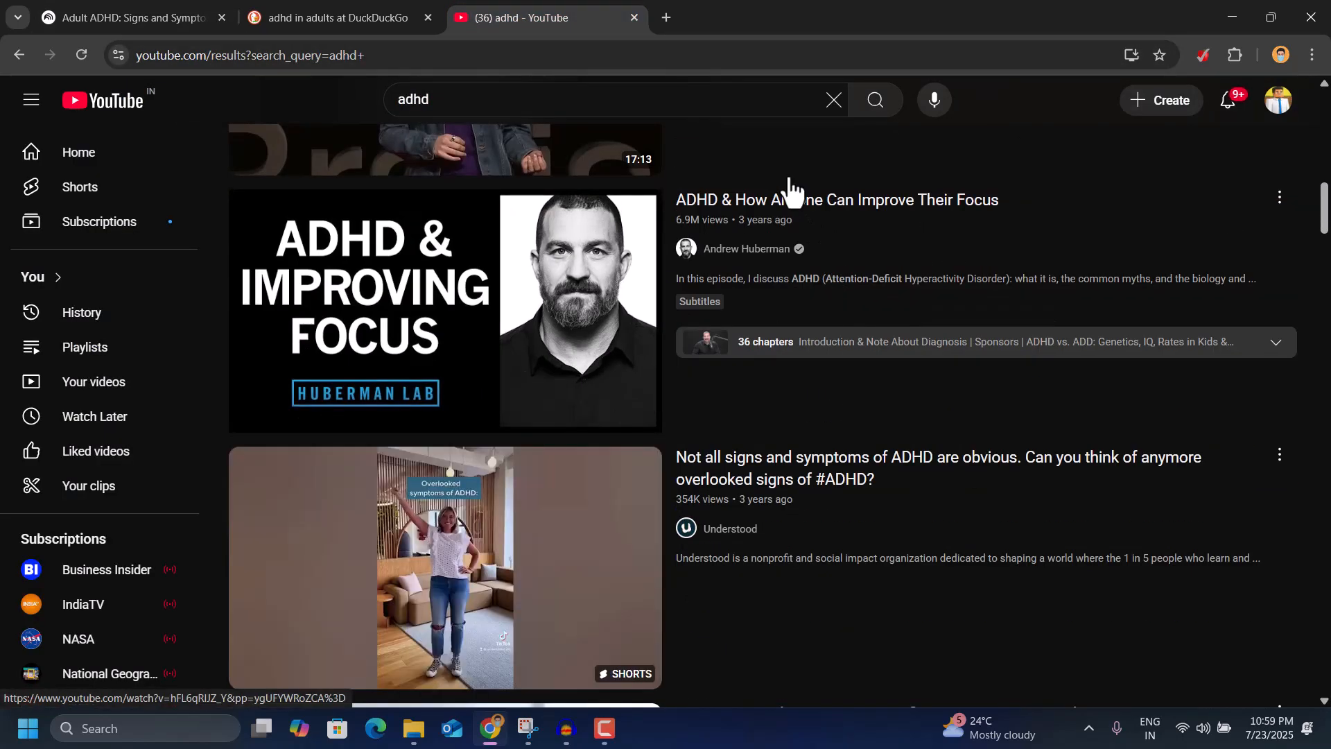
right_click(799, 203)
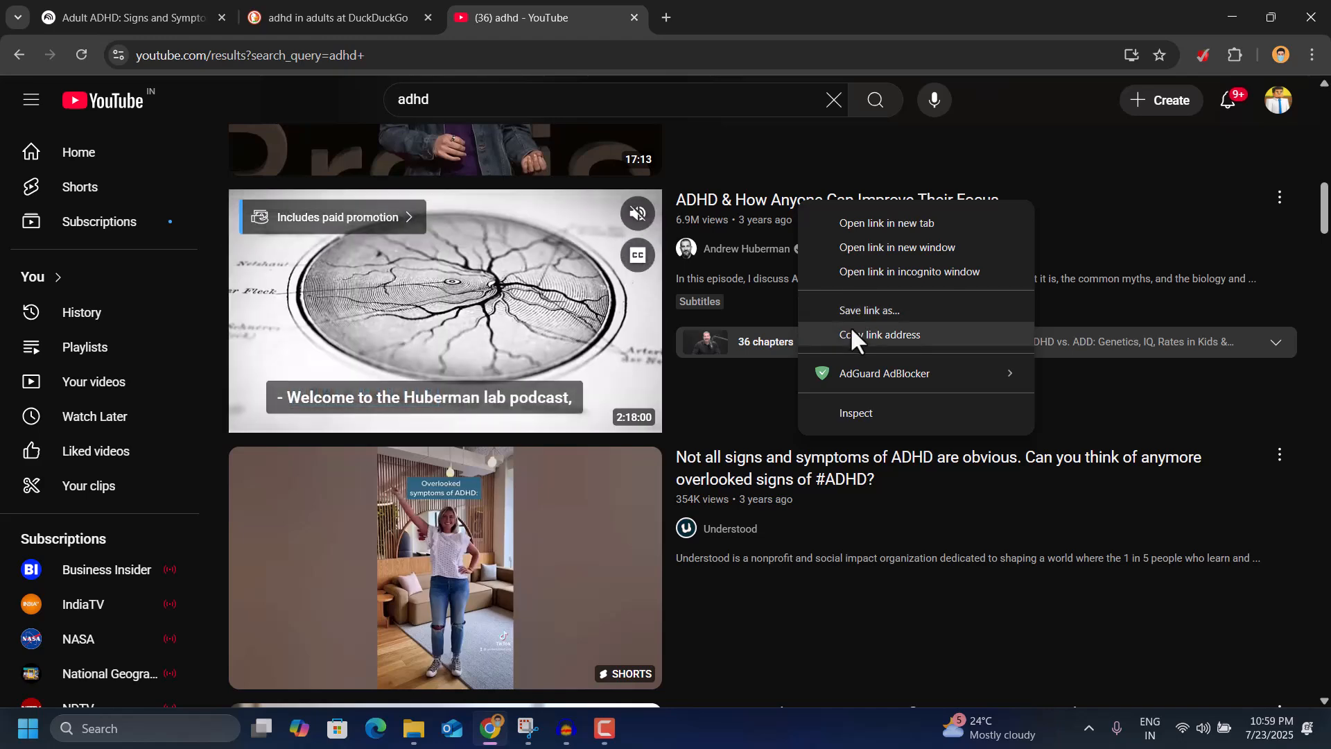
left_click(851, 334)
left_click(138, 7)
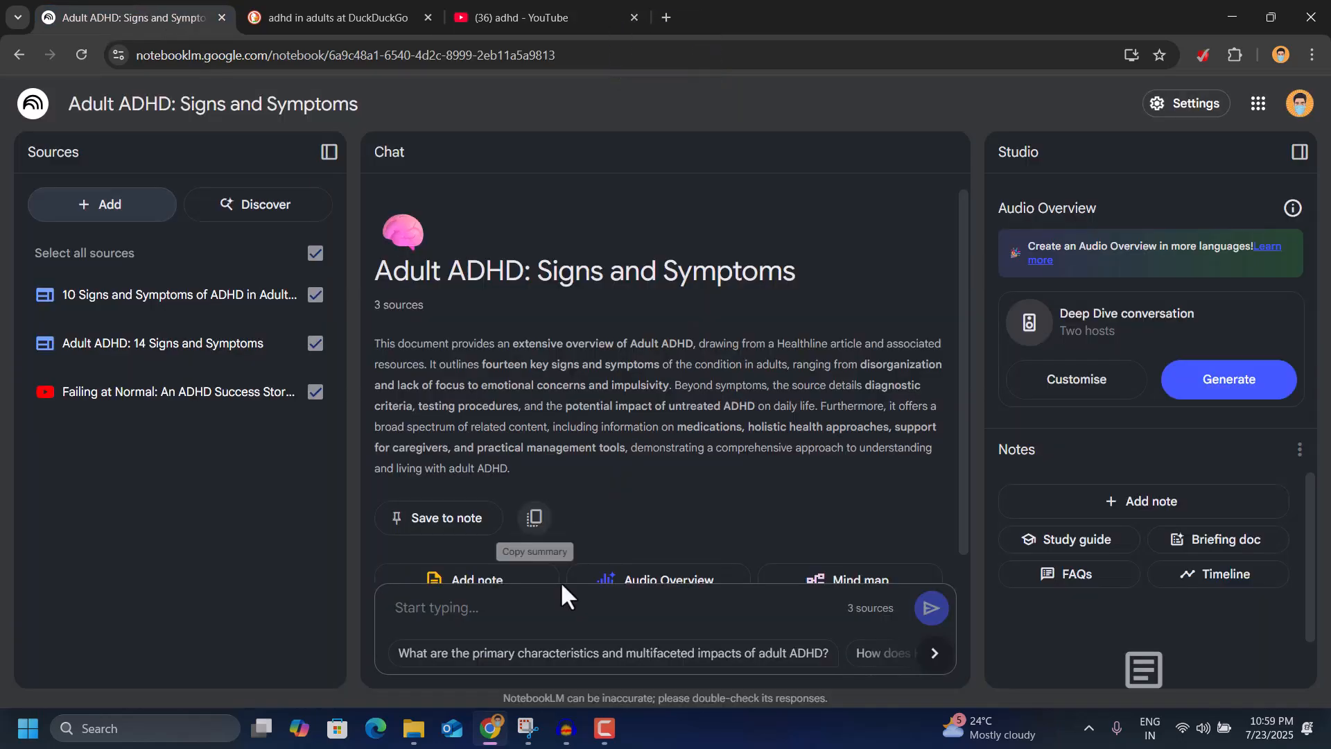
left_click(73, 217)
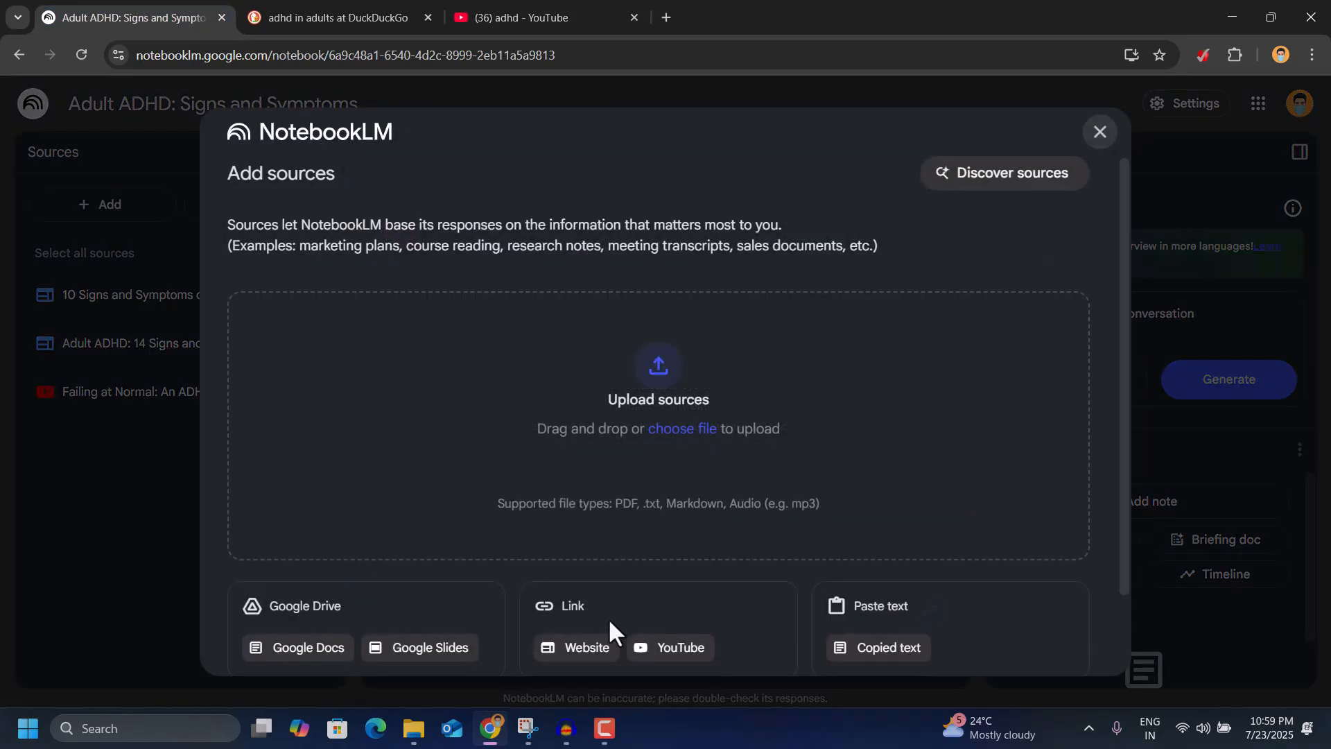
left_click(660, 651)
left_click(376, 286)
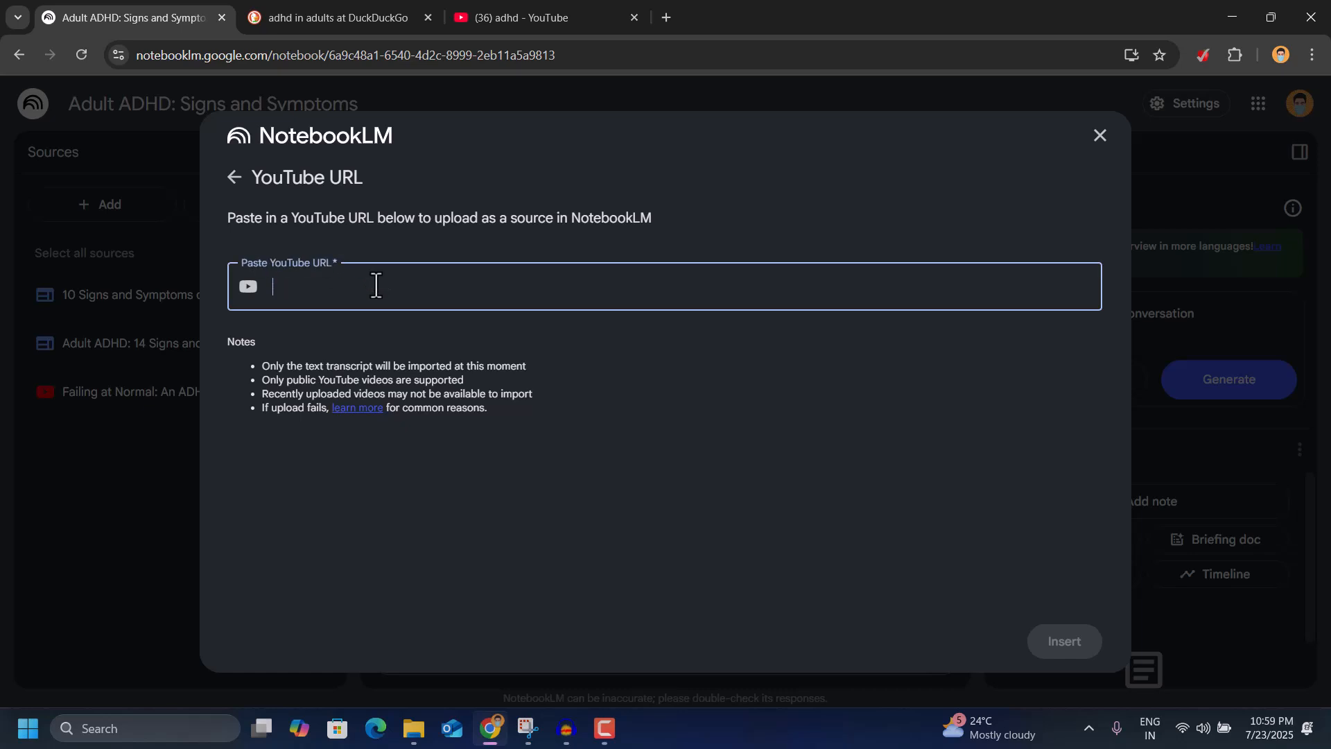
key("ctrl+v")
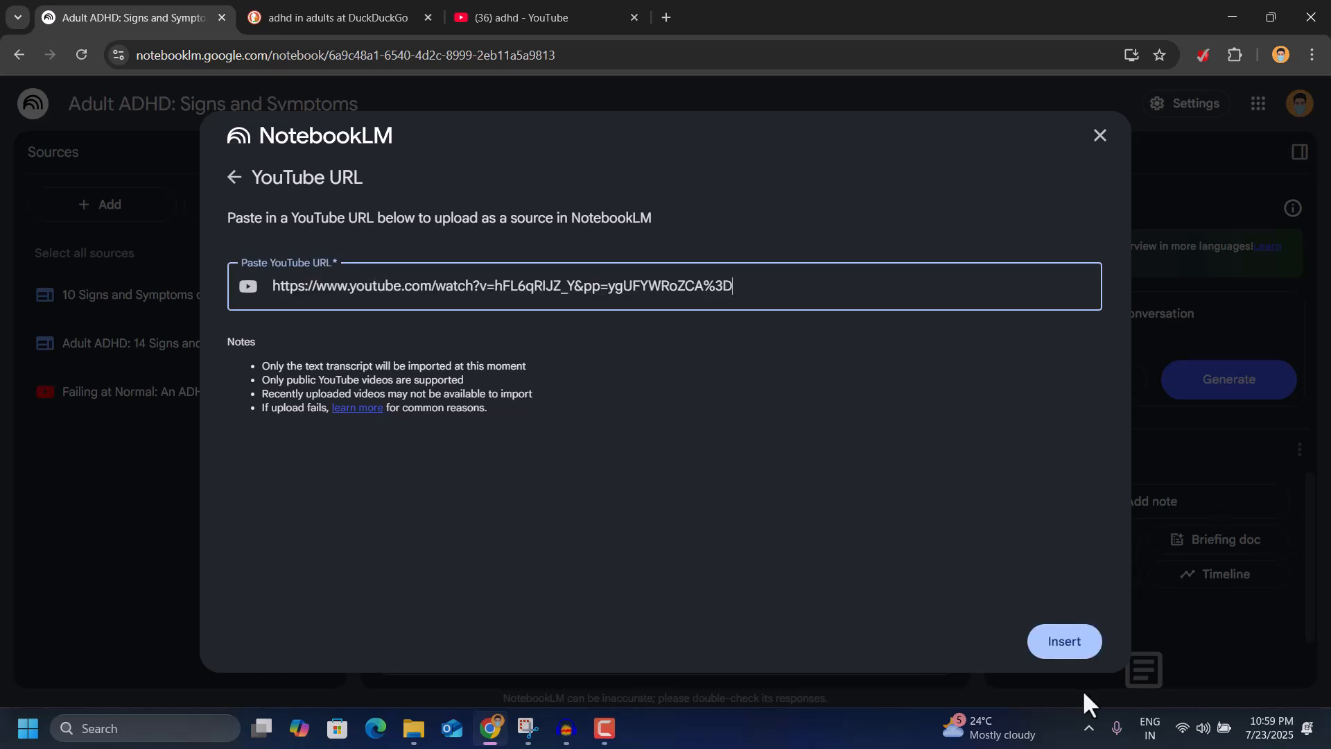
left_click(1067, 649)
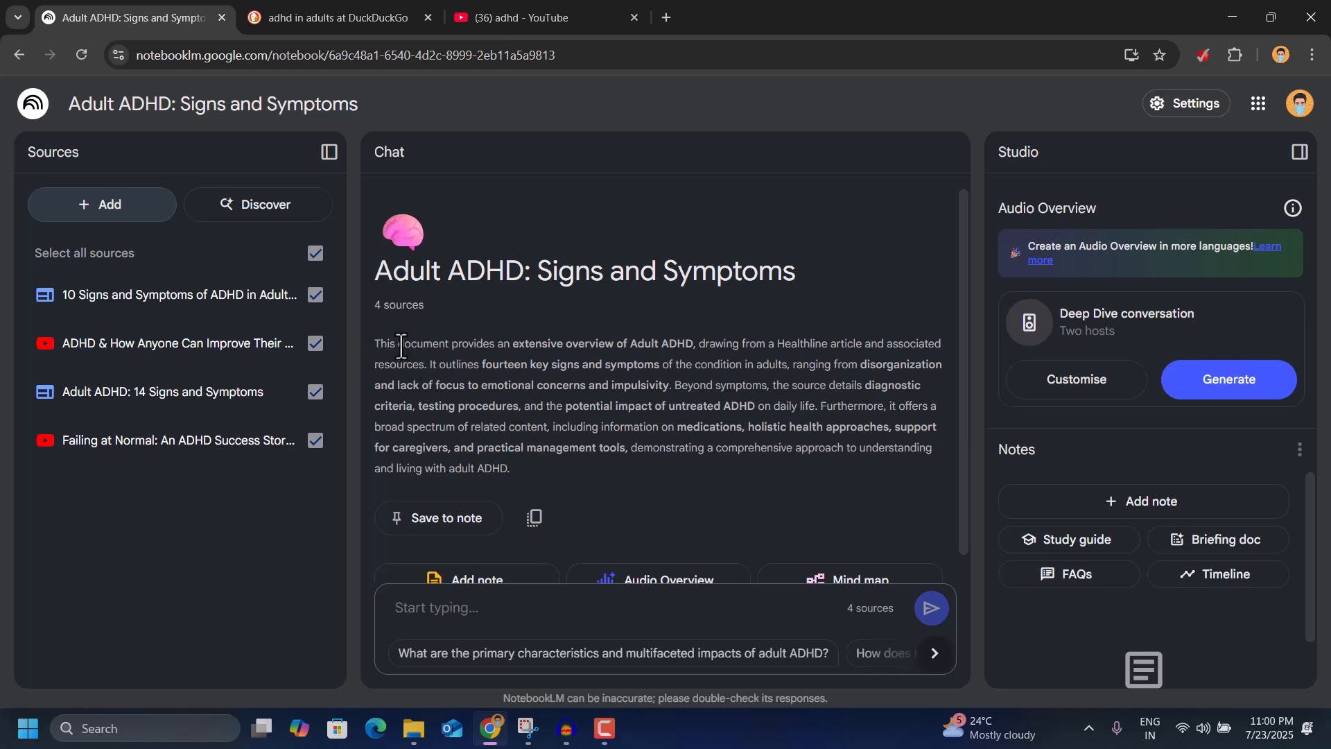
Review the notebook's overview summary in the chat and the note-generating options in the studio
left_click_drag(401, 345, 547, 458)
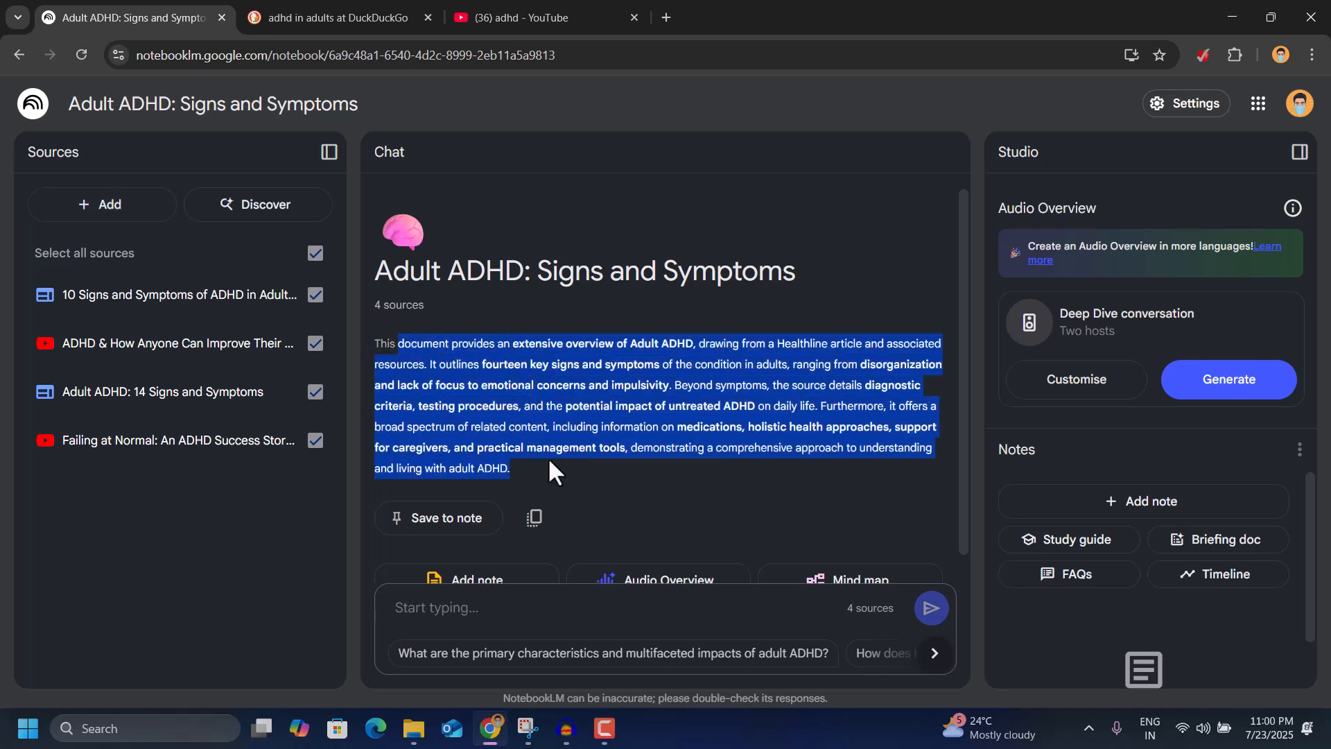
scroll(547, 456, "down", 1)
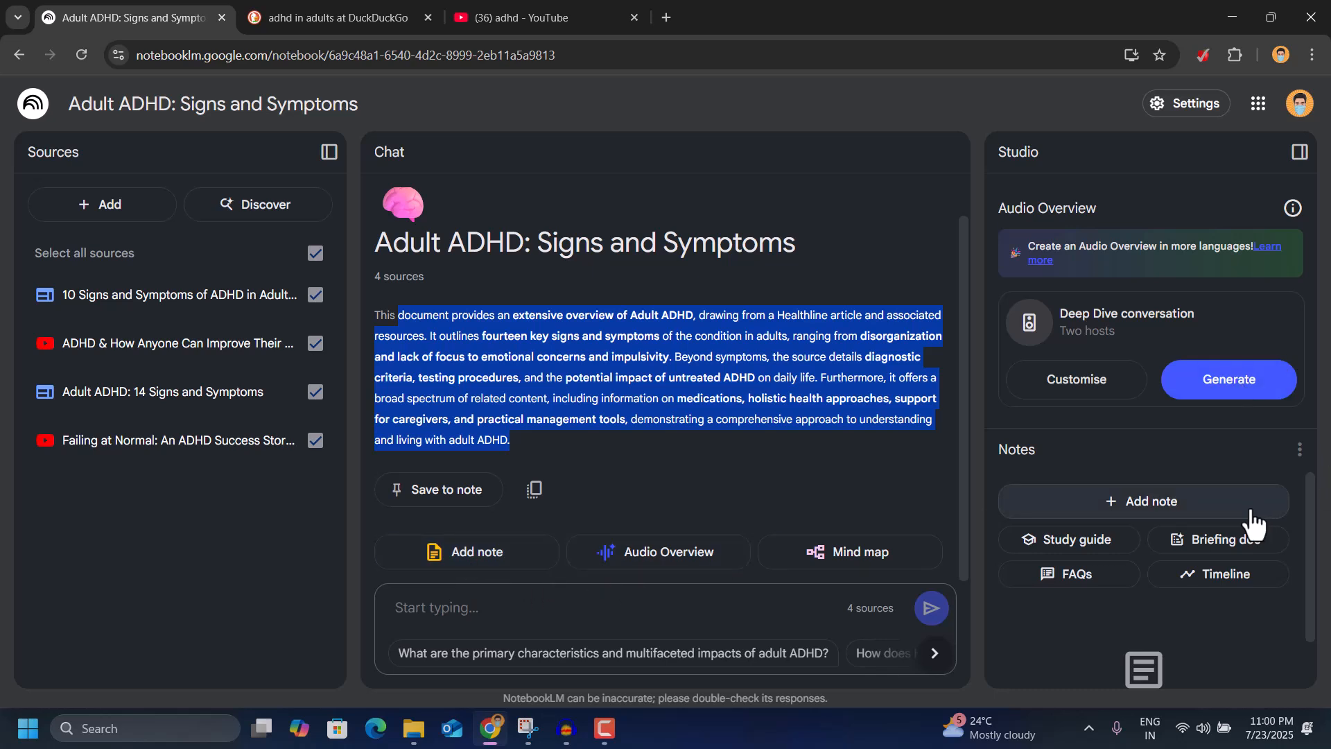
scroll(1254, 530, "down", 1)
scroll(1068, 537, "up", 1)
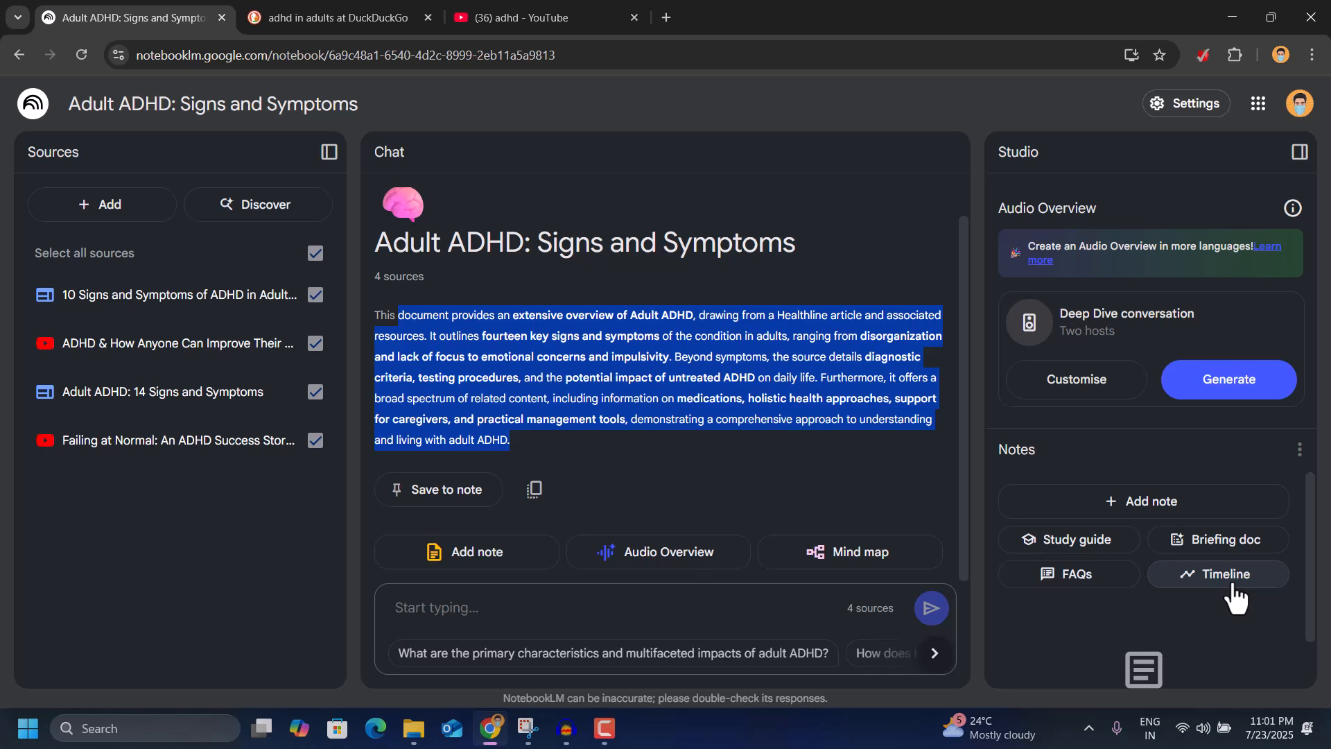
Generate a study guide note from the notebook's sources
scroll(1224, 606, "down", 1)
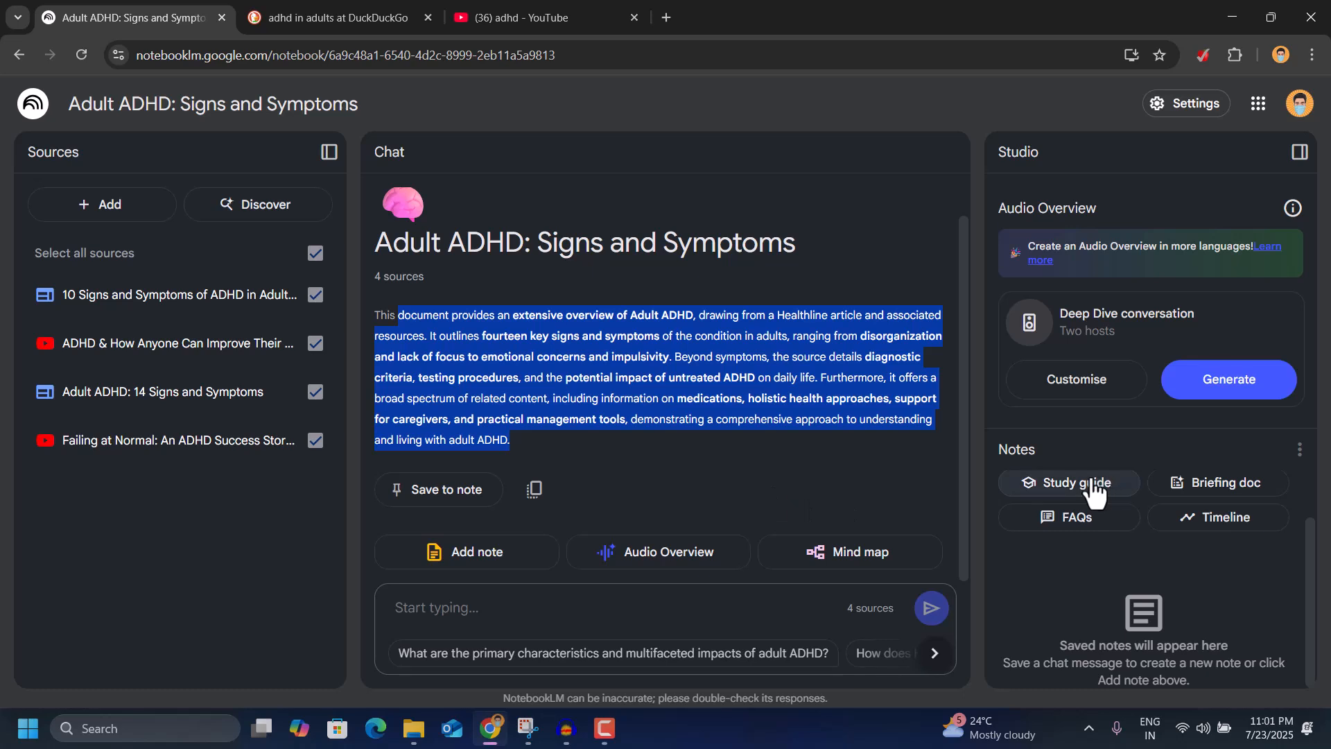
left_click(1064, 485)
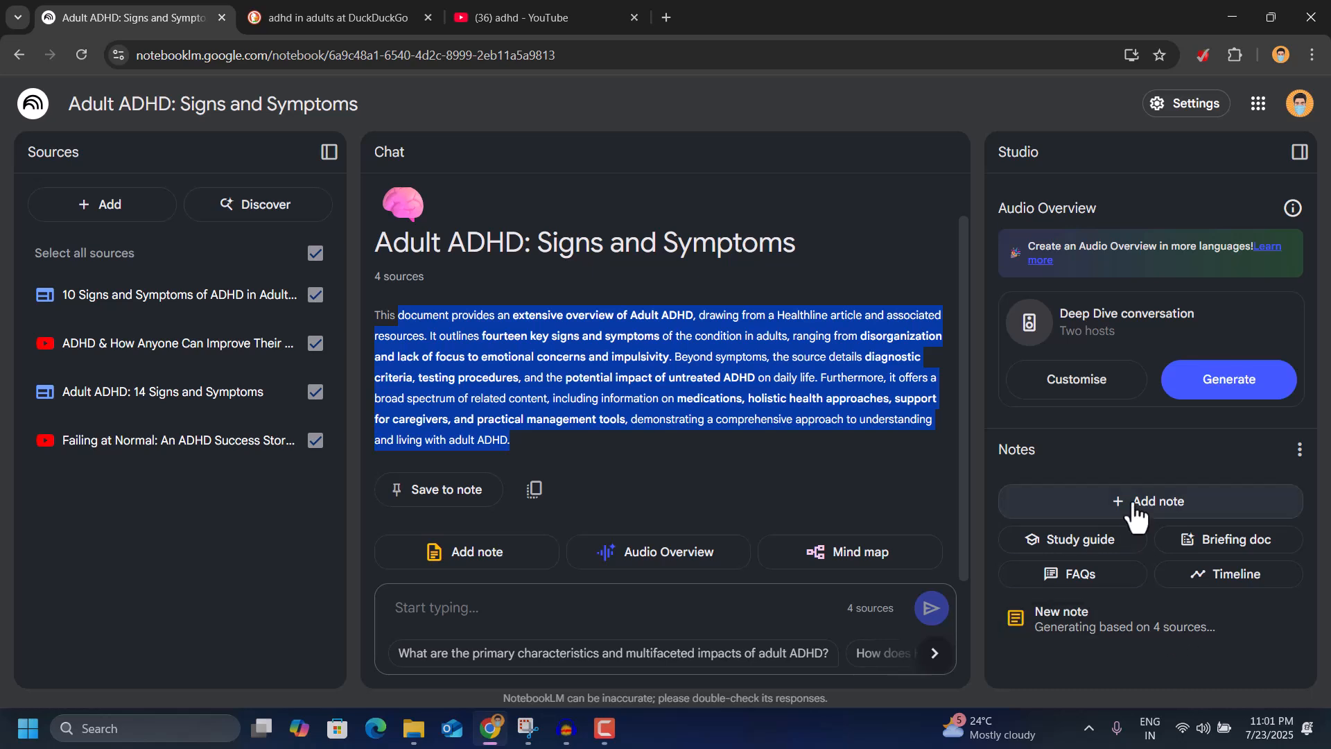
left_click(1112, 617)
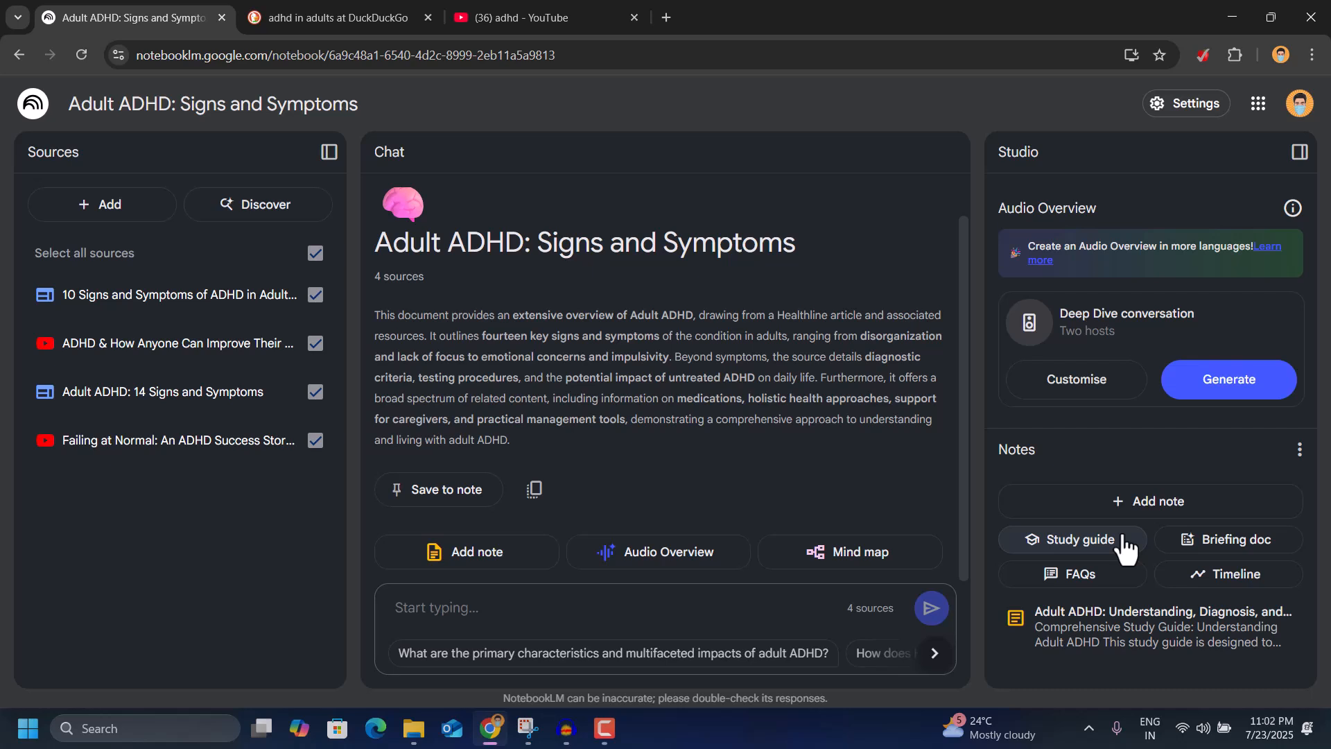
Open the study guide note, read through its concepts, symptoms, essay questions and glossary, and return to the studio overview
left_click(1126, 634)
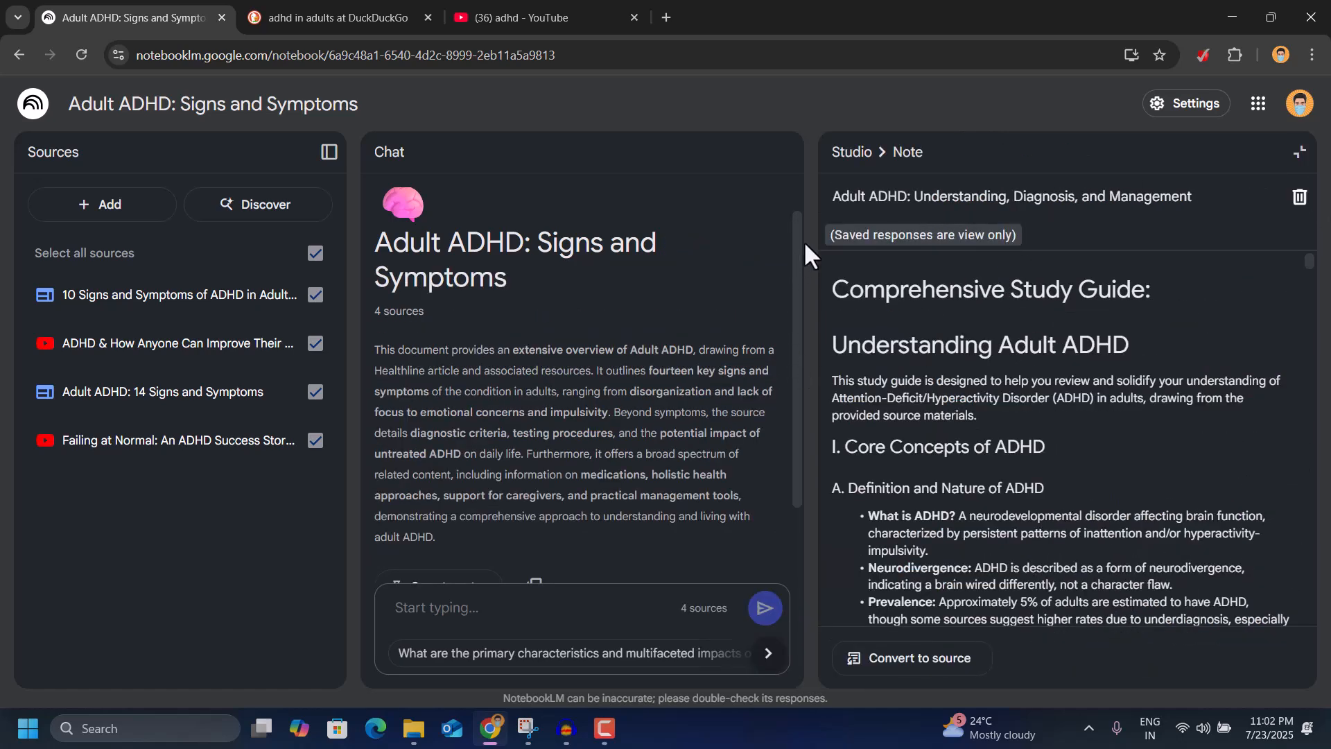
scroll(964, 536, "down", 6)
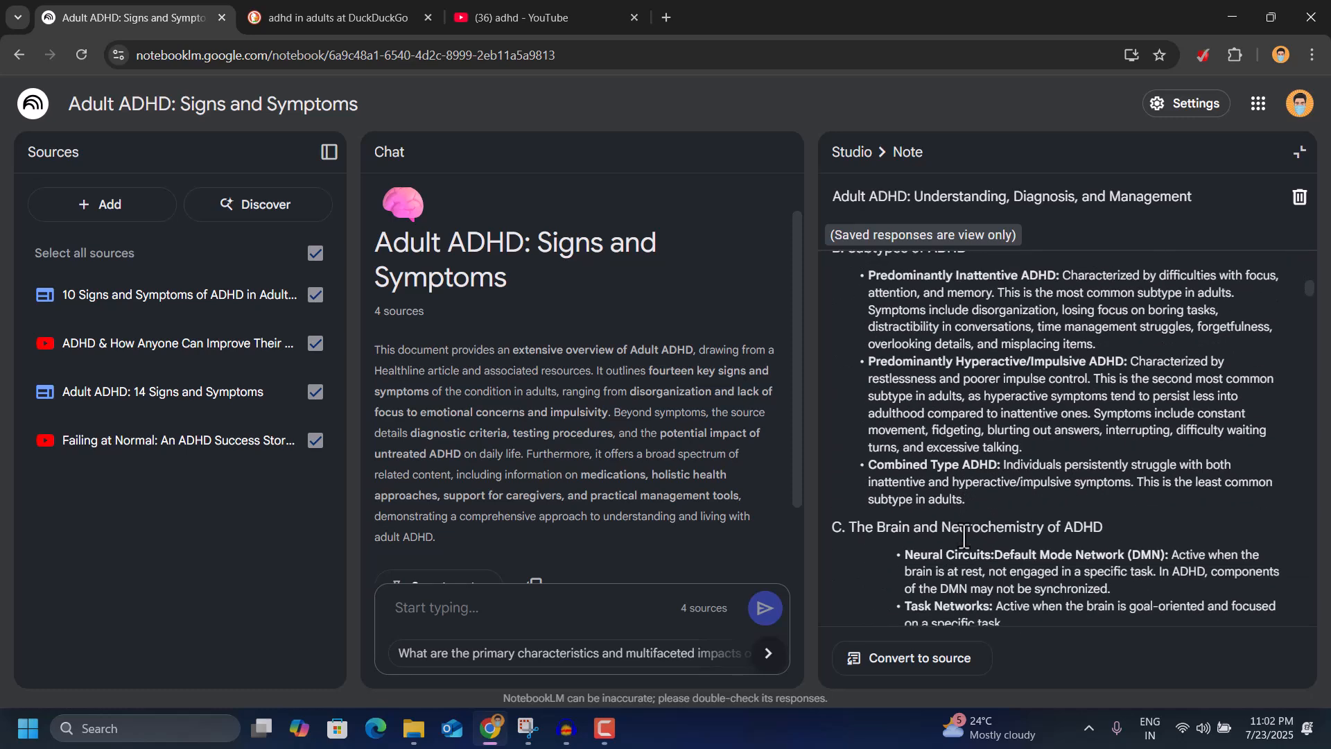
scroll(1029, 478, "down", 3)
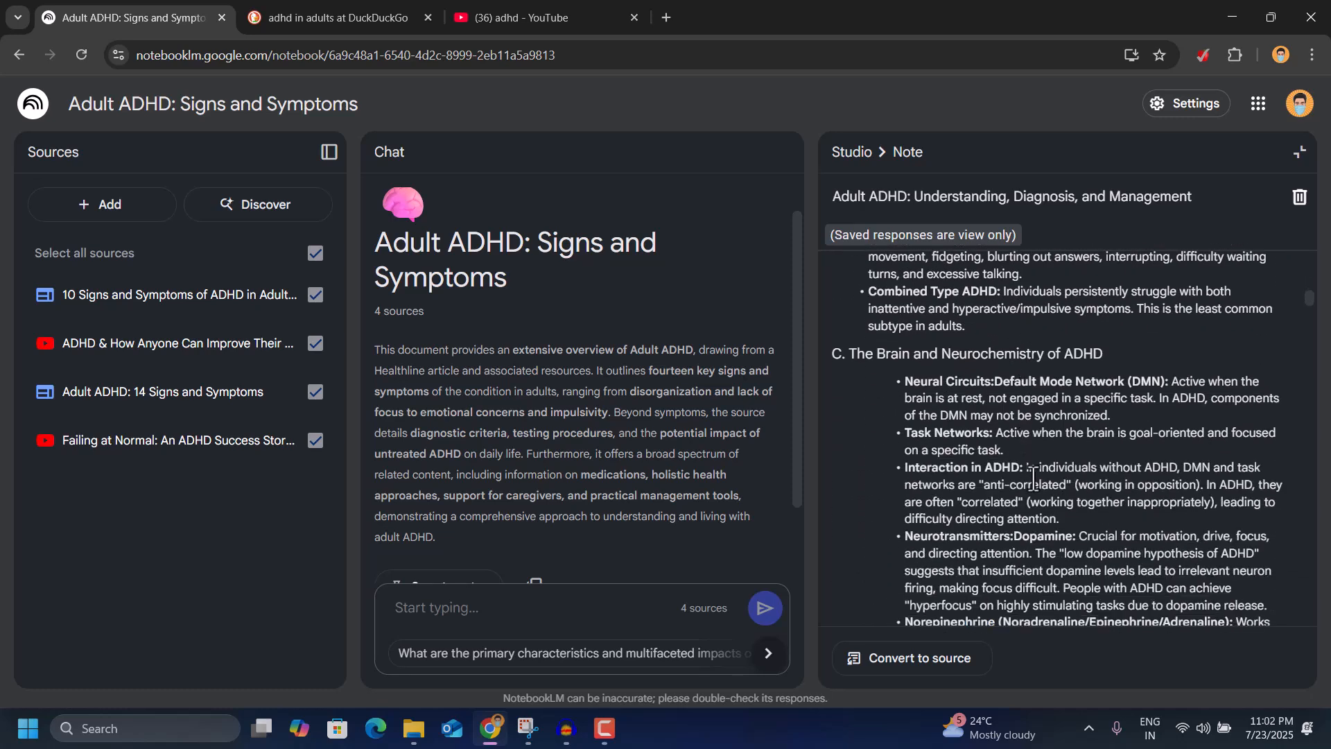
scroll(1033, 478, "down", 3)
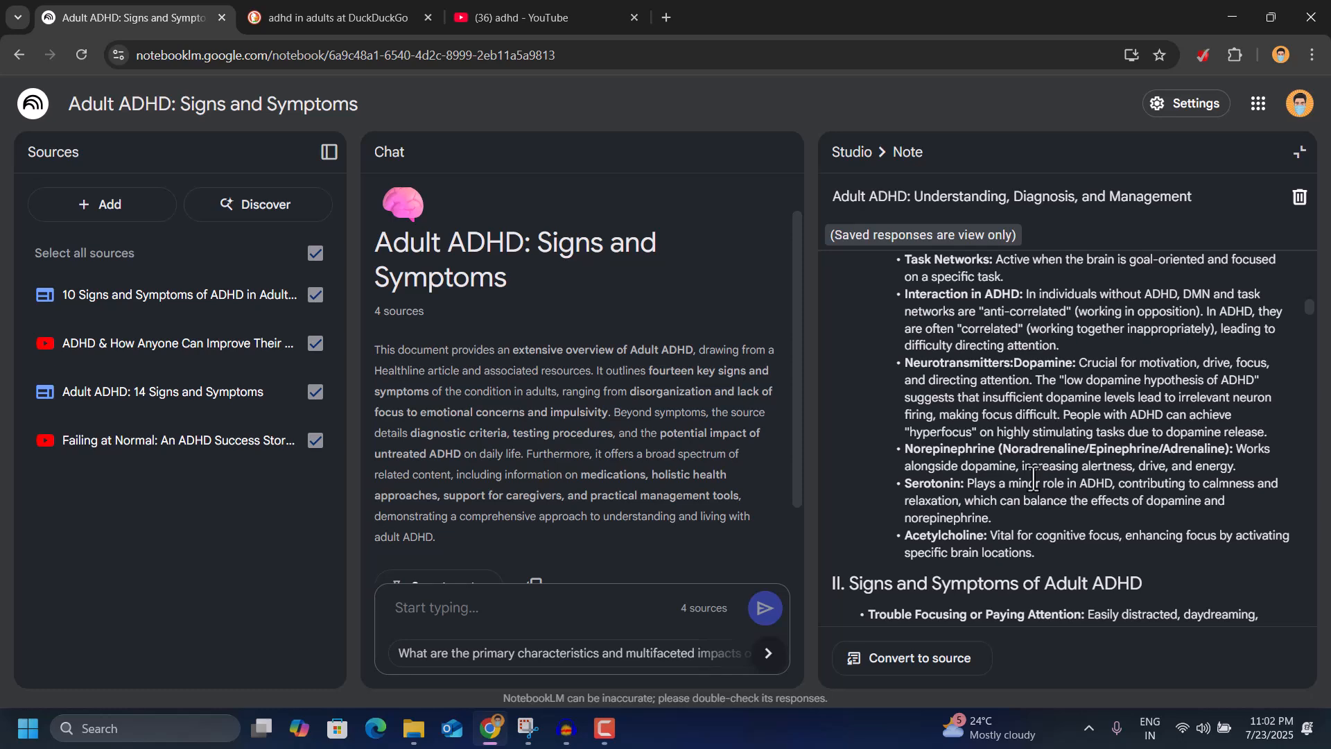
scroll(1037, 443, "up", 5)
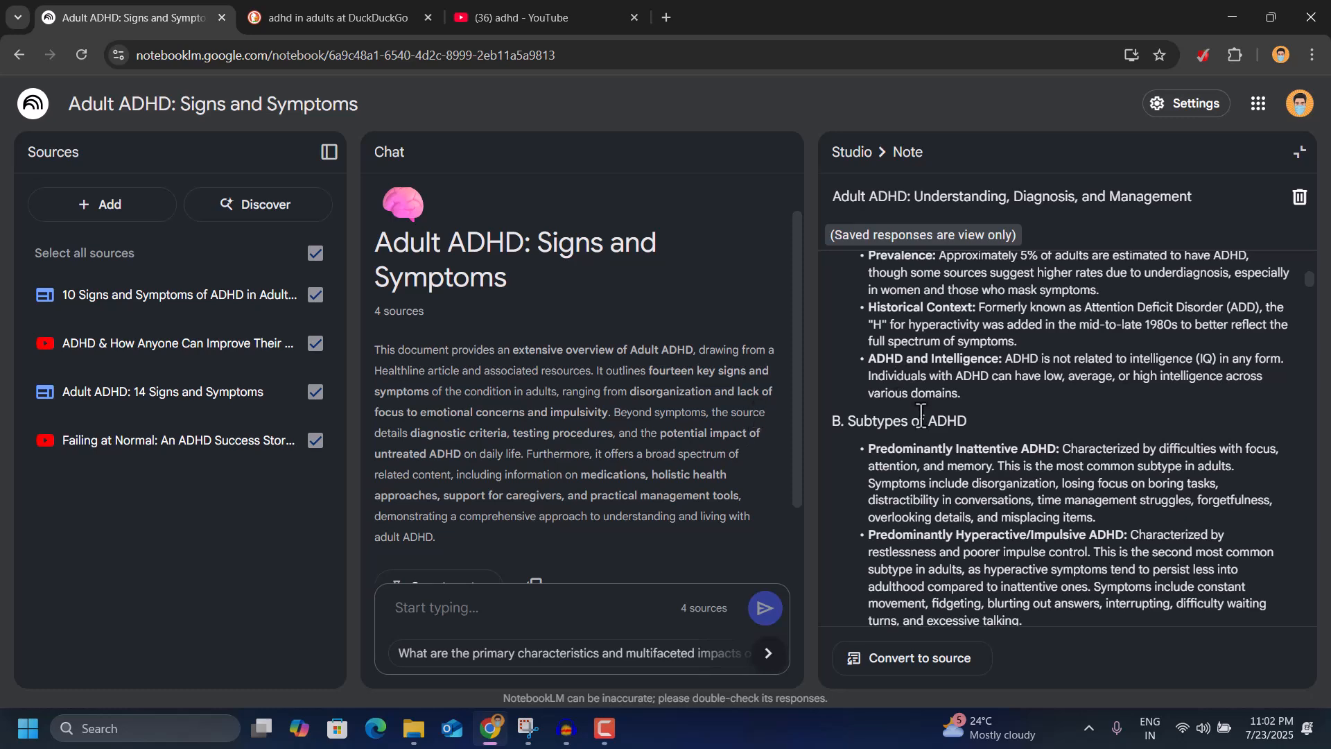
scroll(1095, 442, "down", 5)
scroll(1095, 442, "down", 3)
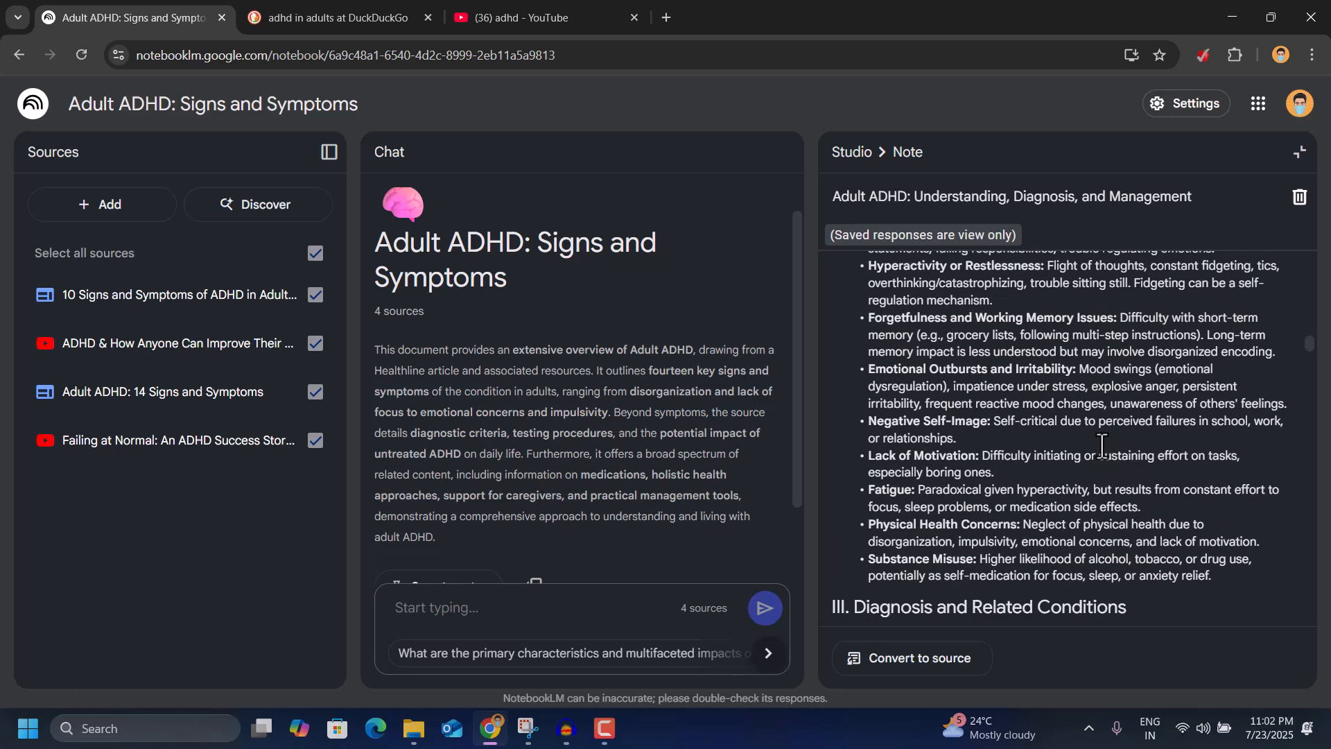
scroll(1101, 446, "down", 15)
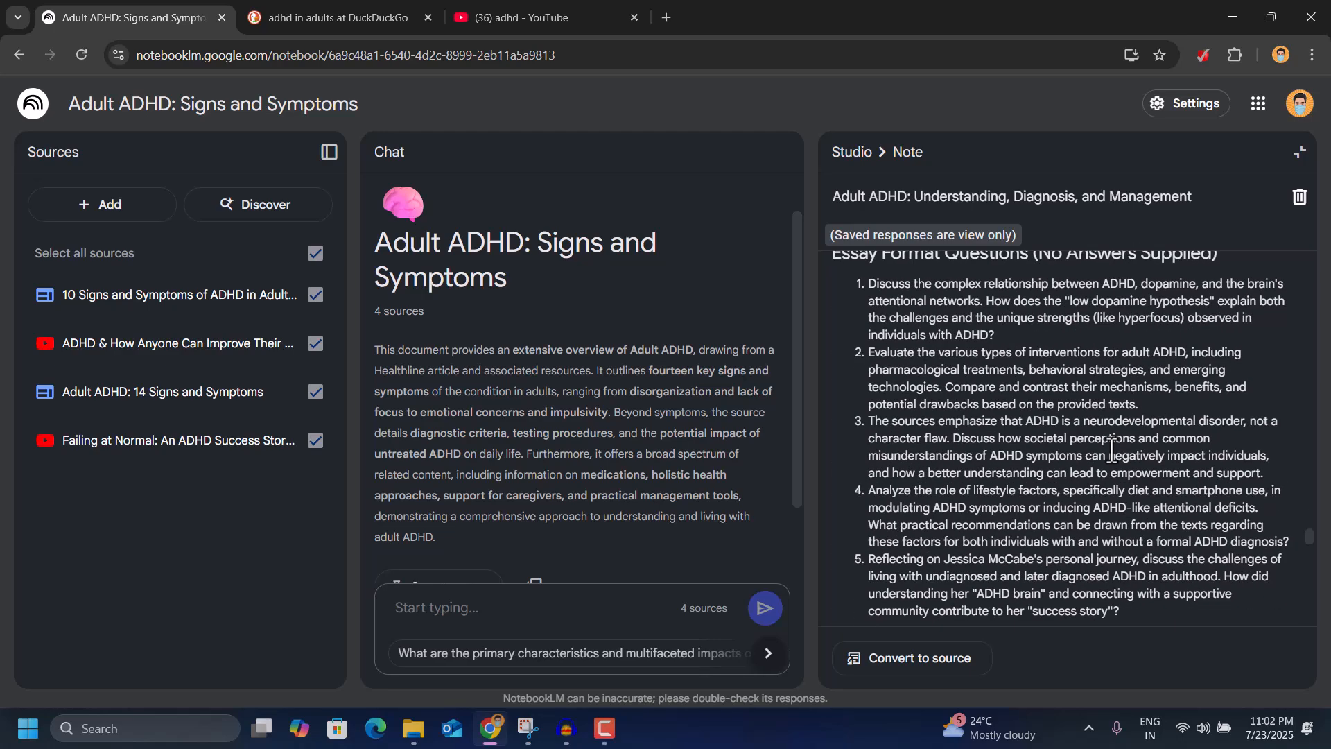
scroll(1034, 416, "down", 5)
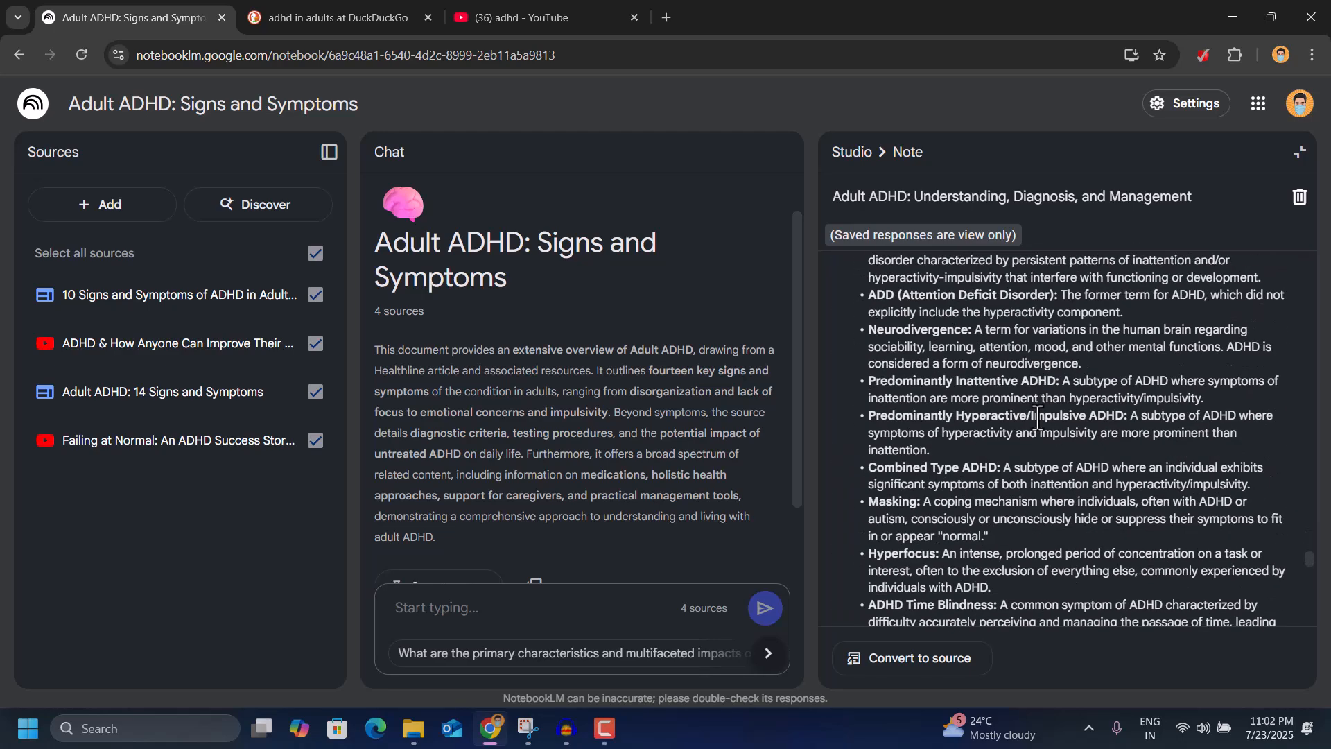
left_click(860, 159)
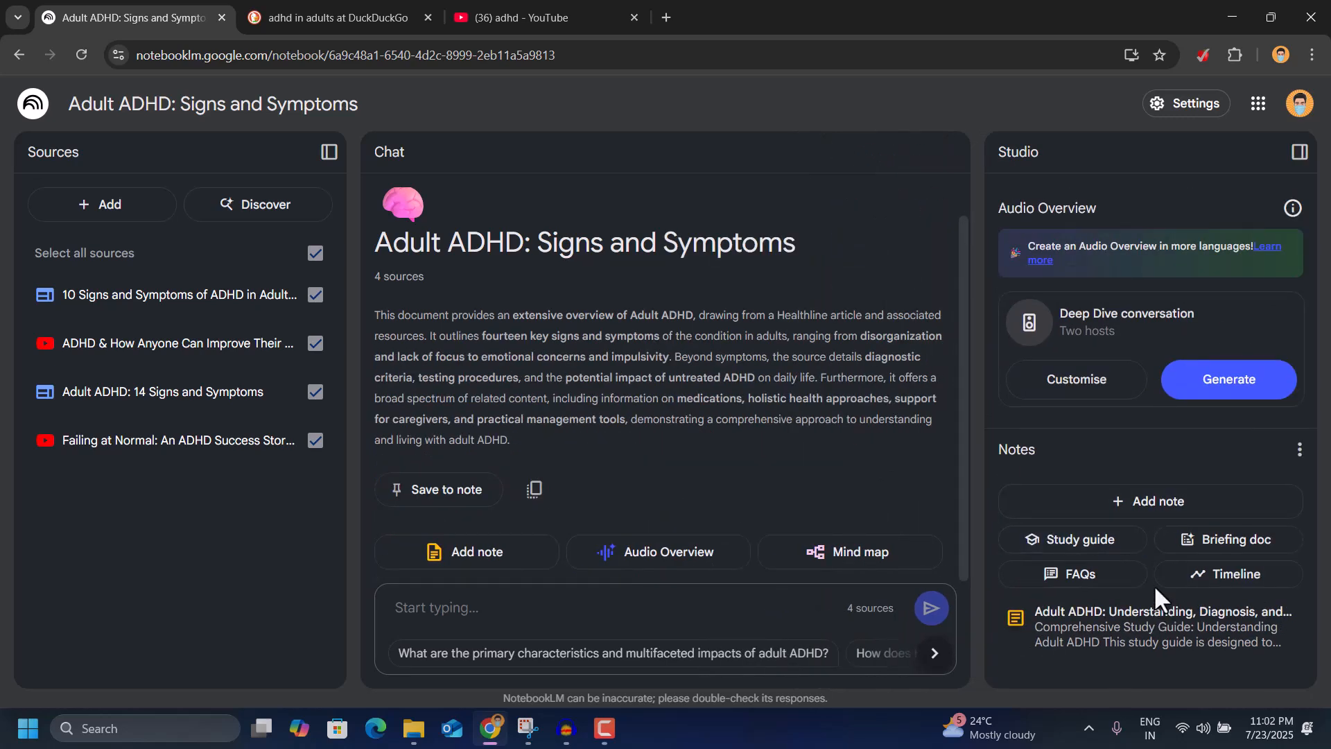
Generate a briefing doc, an FAQs note and a timeline note from the notebook's sources
left_click(1263, 544)
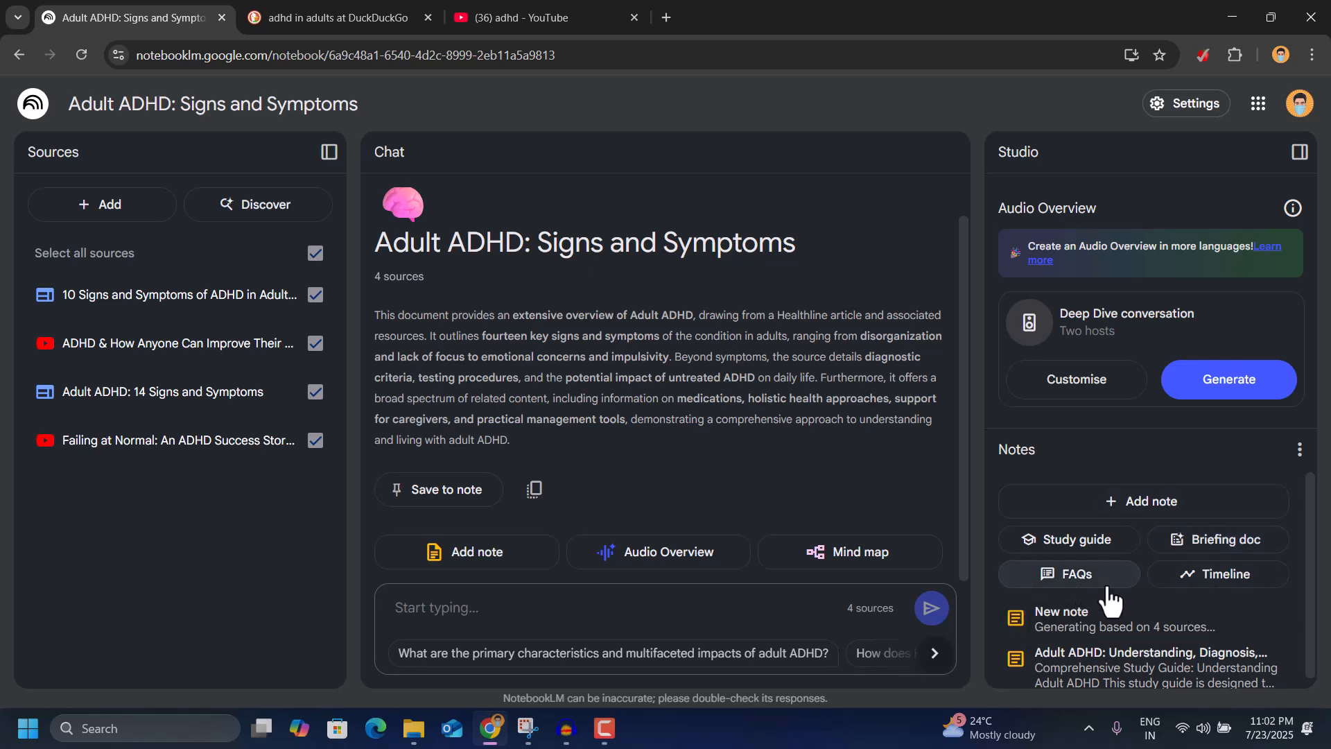
left_click(1082, 577)
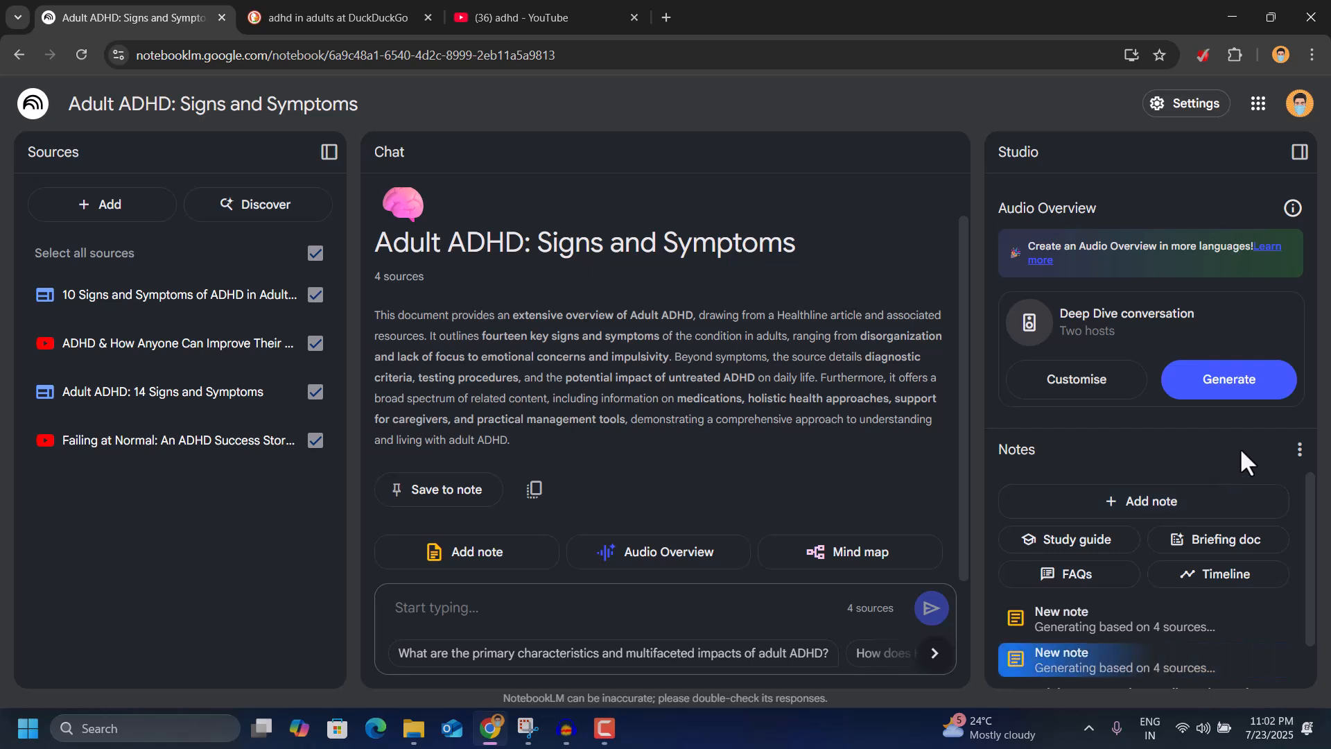
left_click(1218, 575)
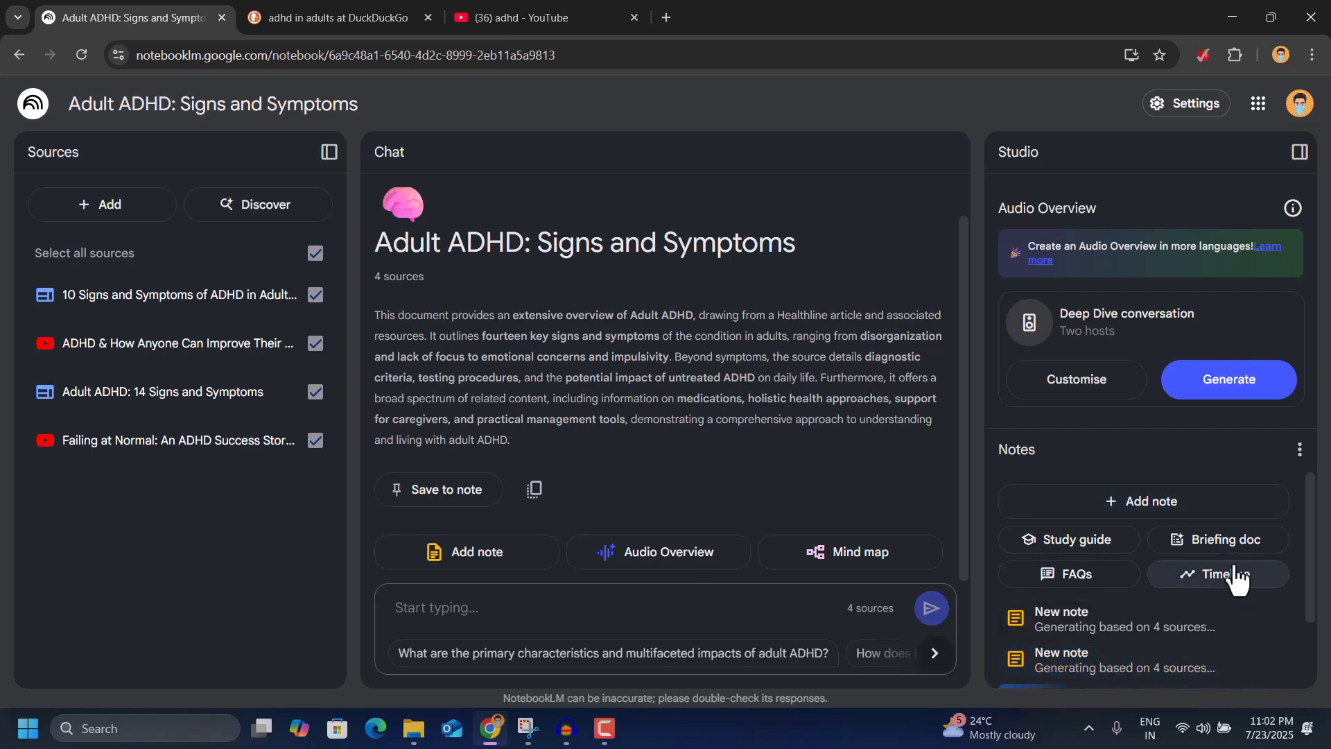
Open the briefing note "Adult ADHD: Understanding, Symptoms, and Strategies" and read through its sections
scroll(1238, 576, "down", 2)
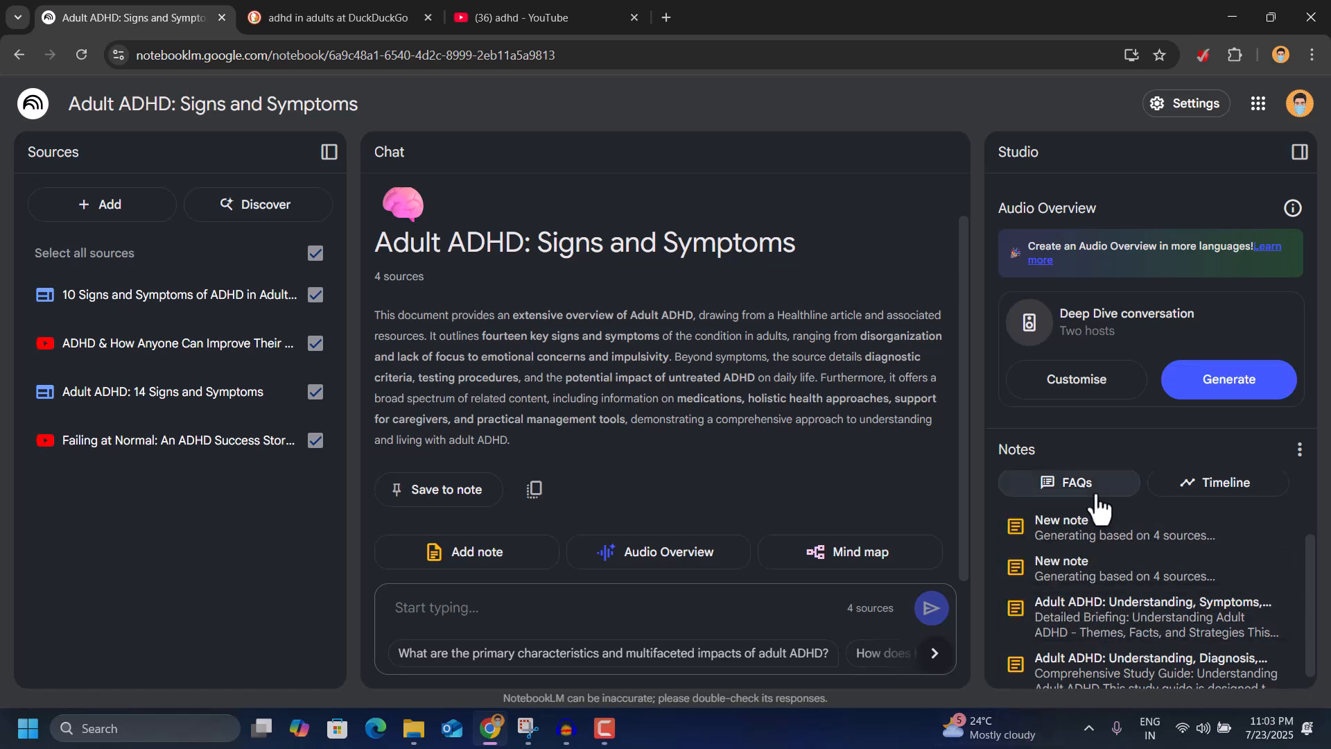
left_click(1104, 619)
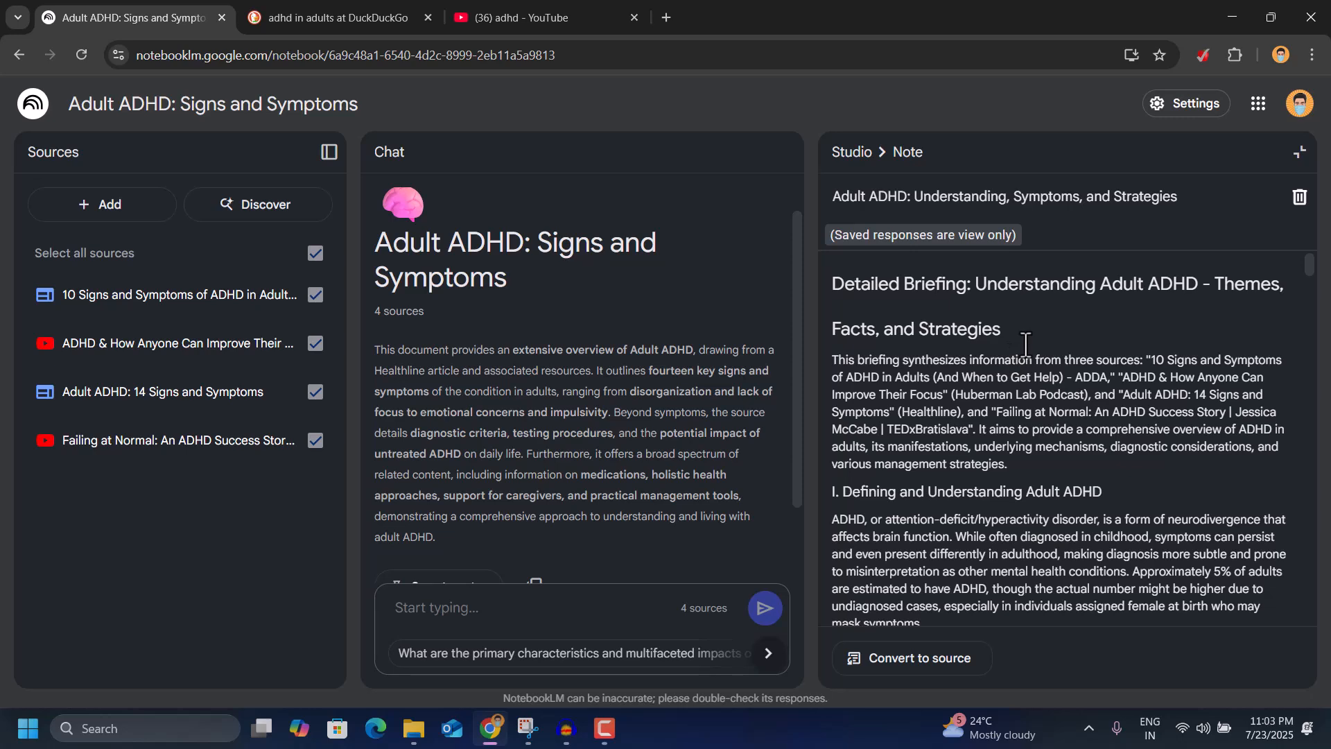
scroll(969, 436, "down", 15)
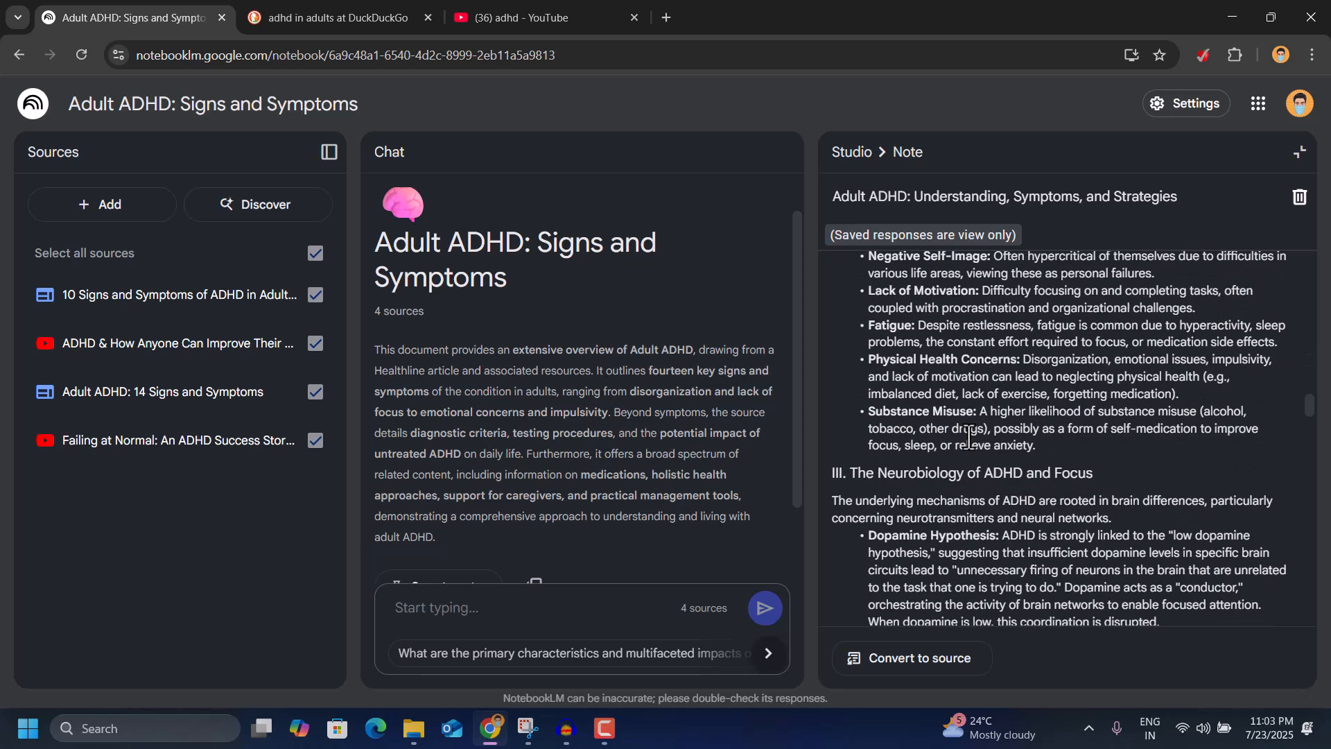
scroll(968, 437, "down", 6)
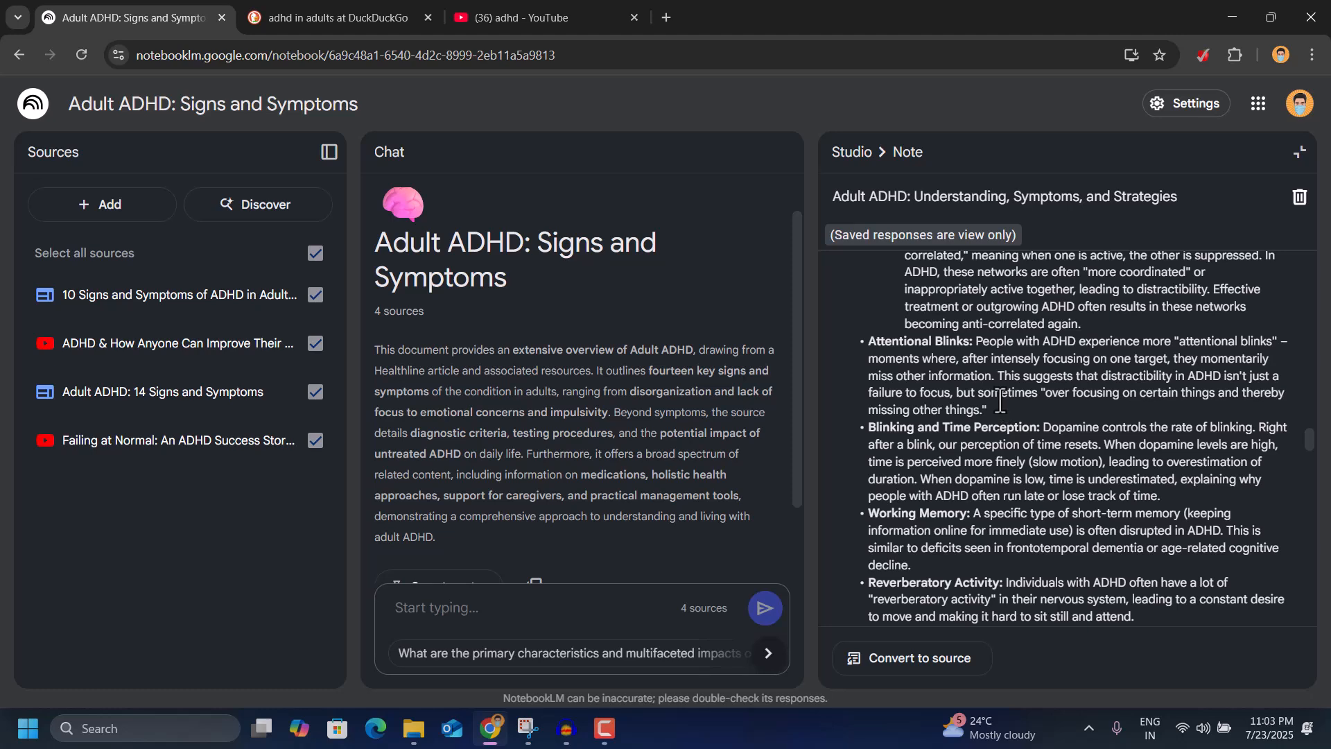
Read the briefing note's remaining sections on diagnosis, treatment approaches and societal impact, and return to the studio overview
scroll(1000, 400, "down", 10)
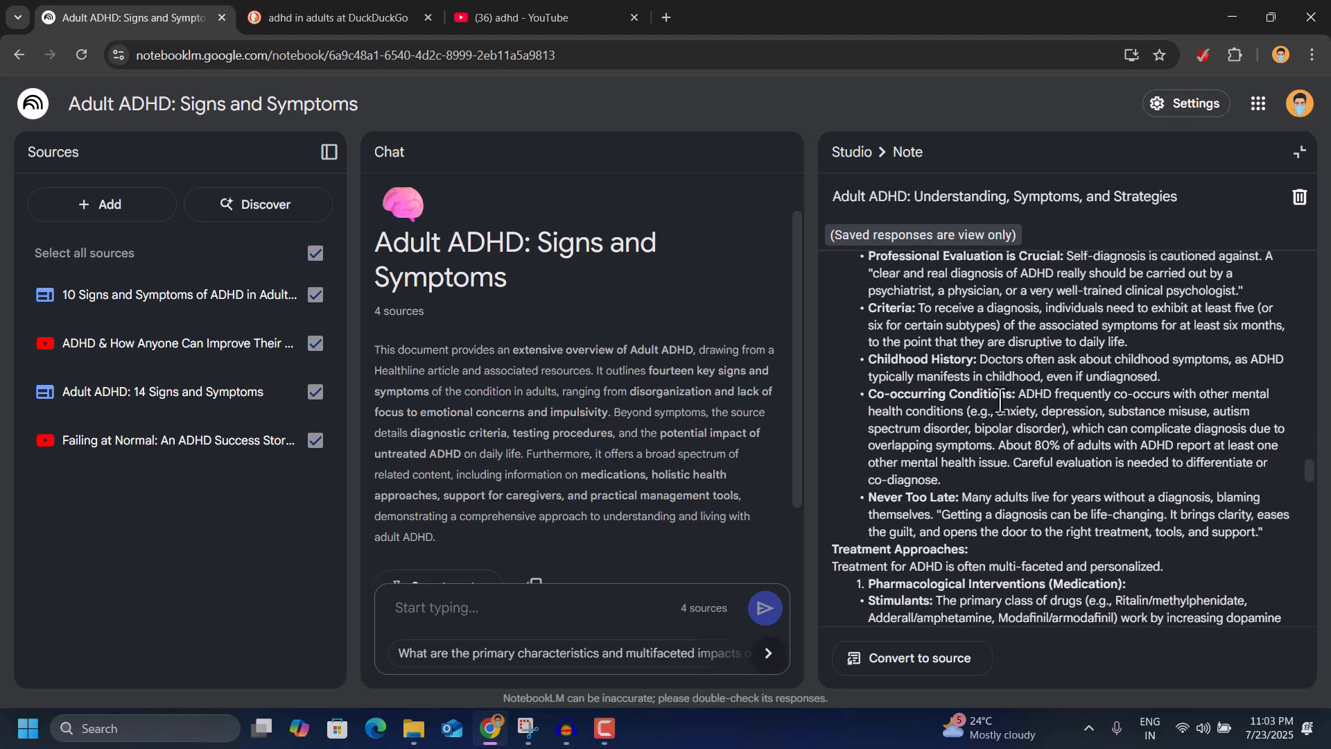
scroll(1000, 400, "down", 10)
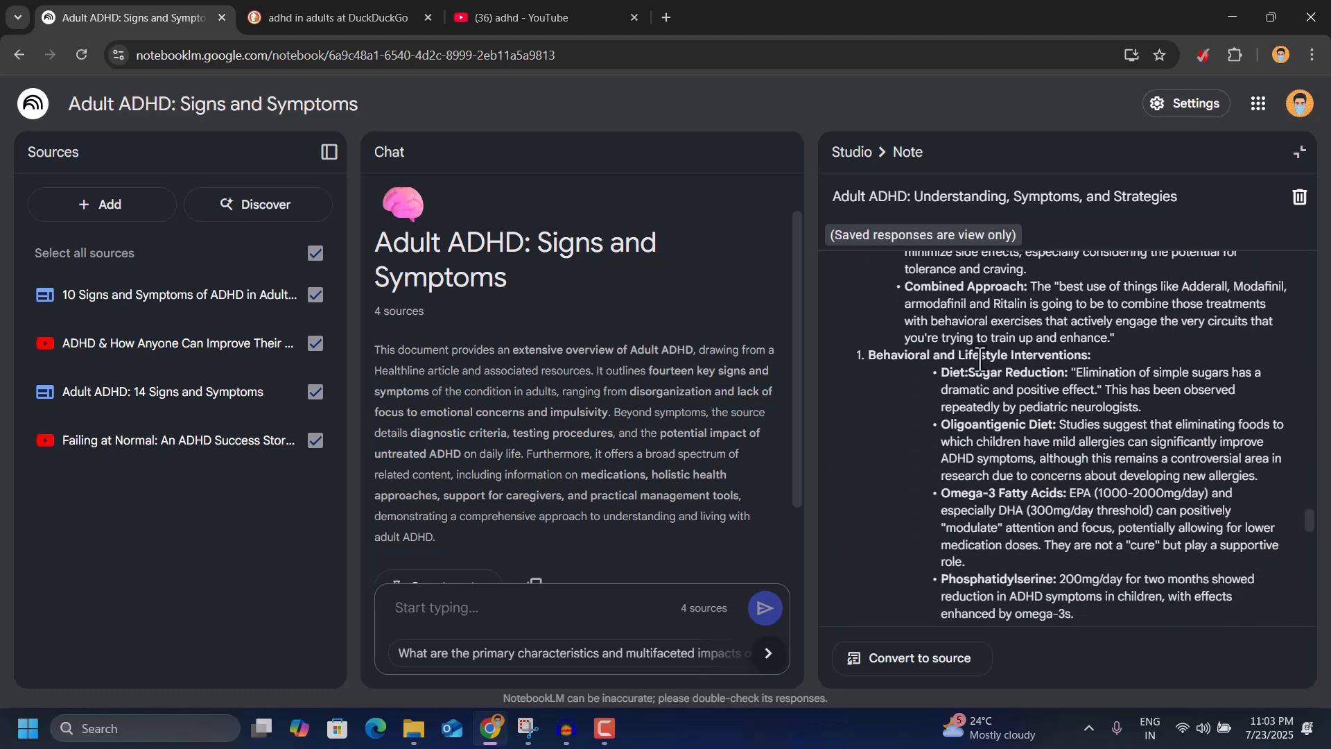
scroll(980, 357, "down", 10)
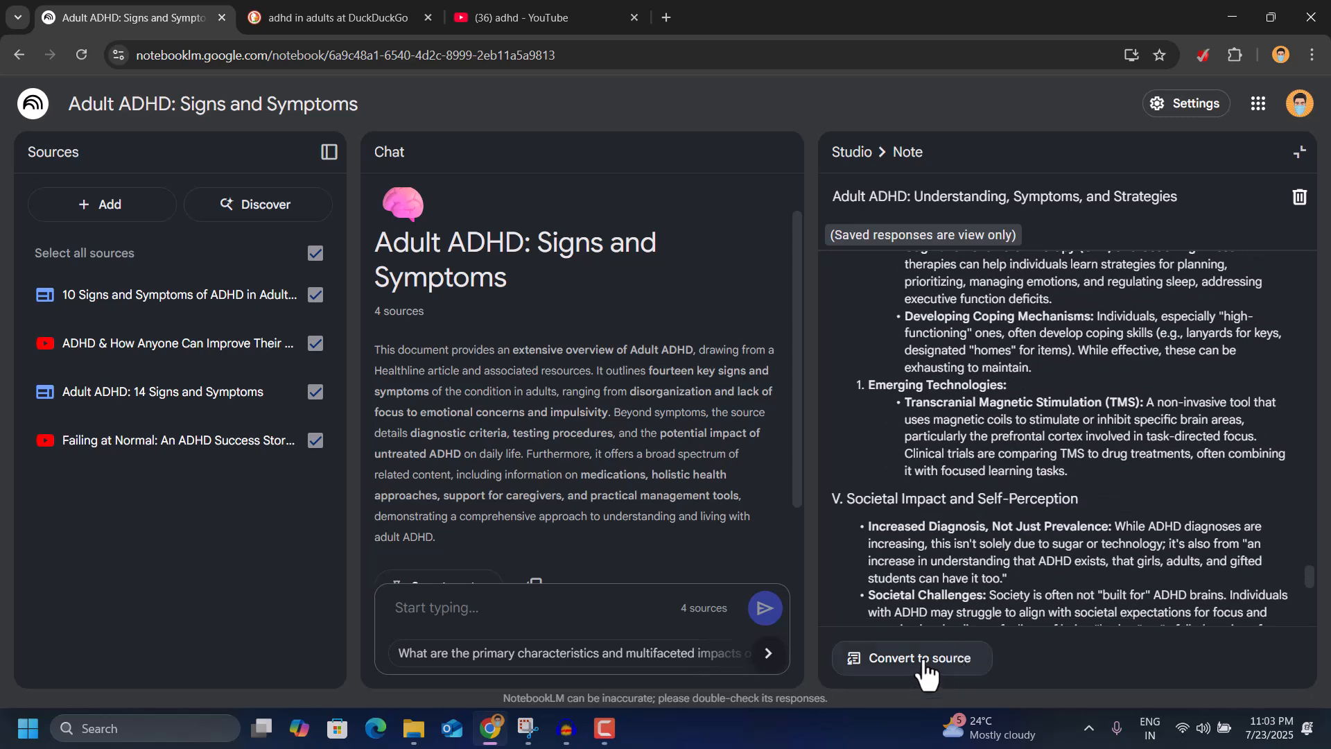
left_click(852, 154)
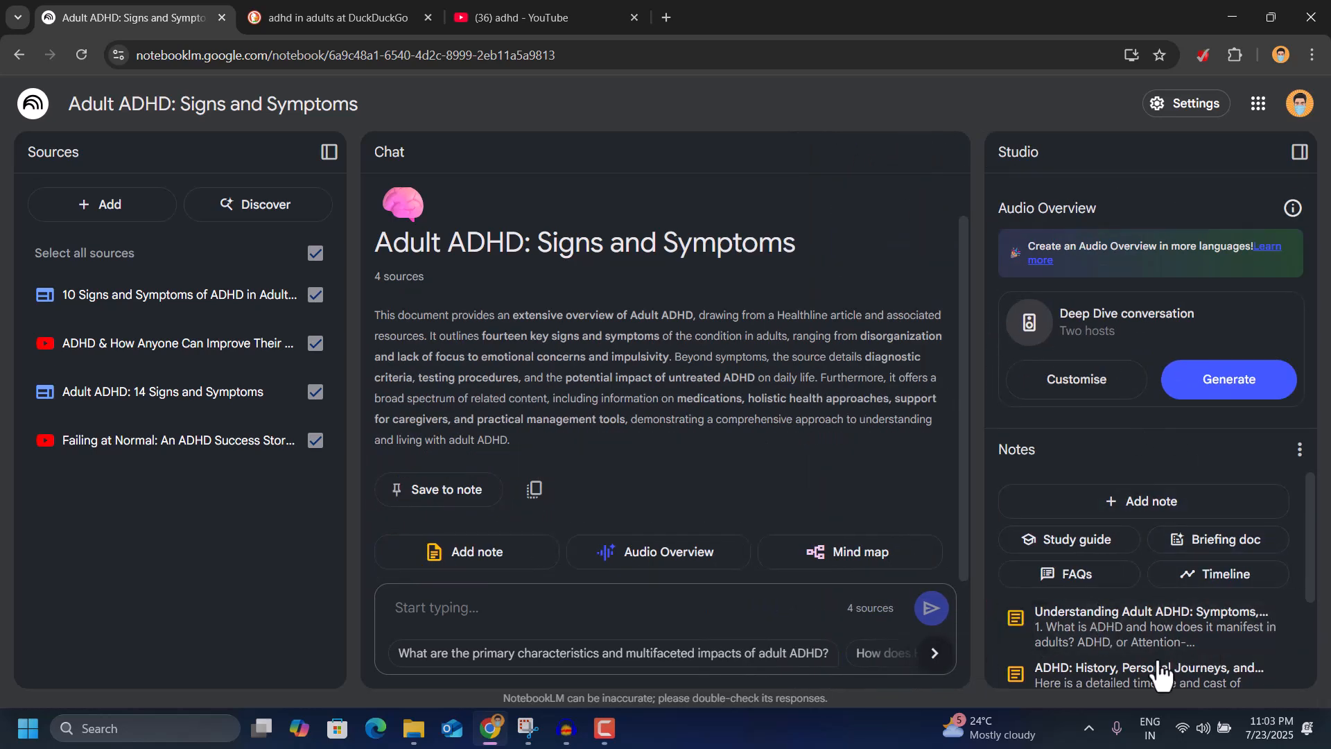
Open the FAQs note "Understanding Adult ADHD: Symptoms, Types, and Strategies", read through its questions and answers, and return to the studio overview
left_click(1142, 624)
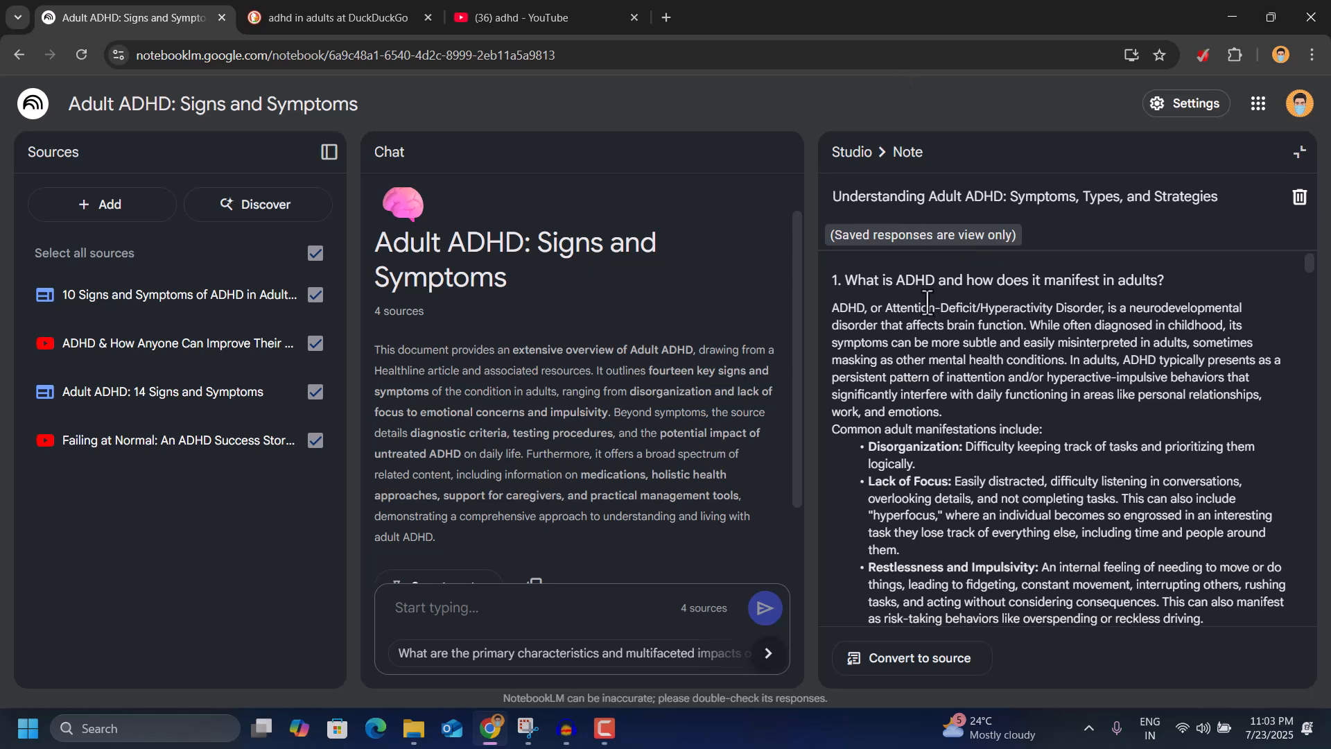
left_click_drag(837, 279, 1173, 289)
scroll(1061, 435, "down", 5)
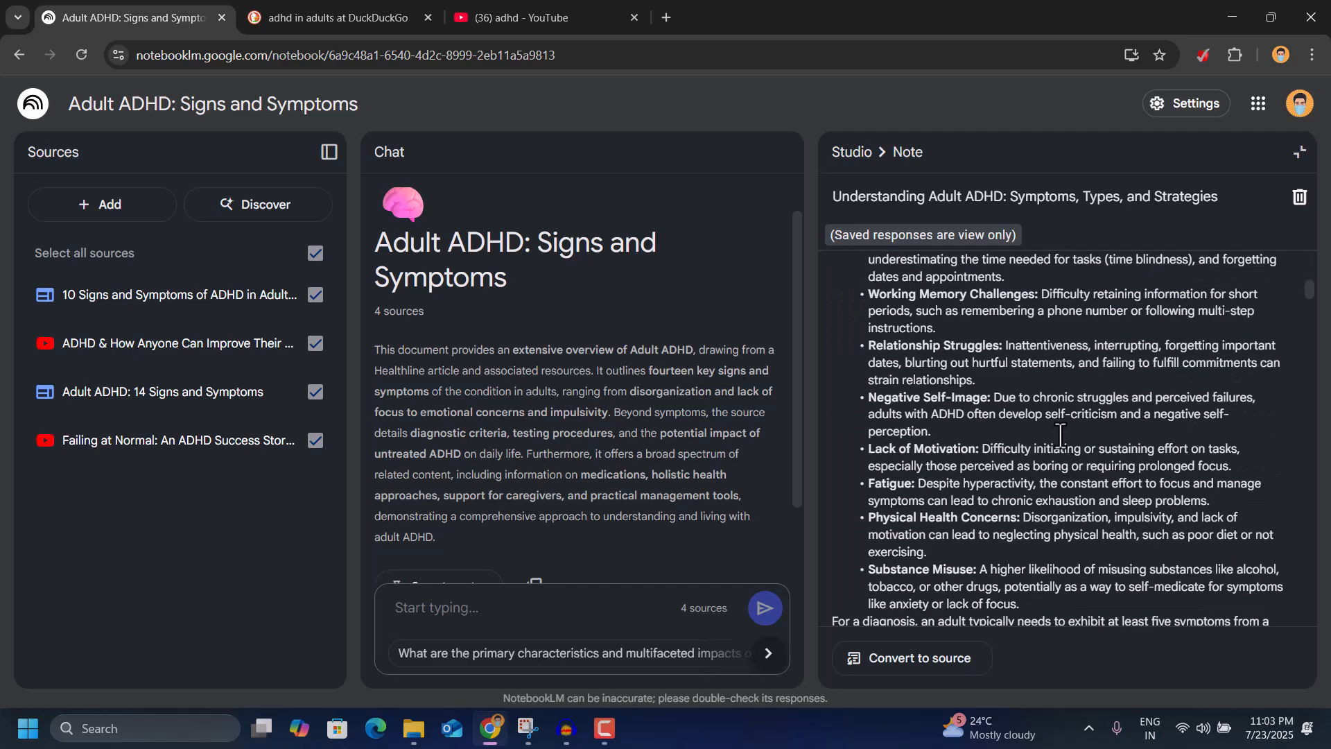
scroll(1061, 435, "down", 5)
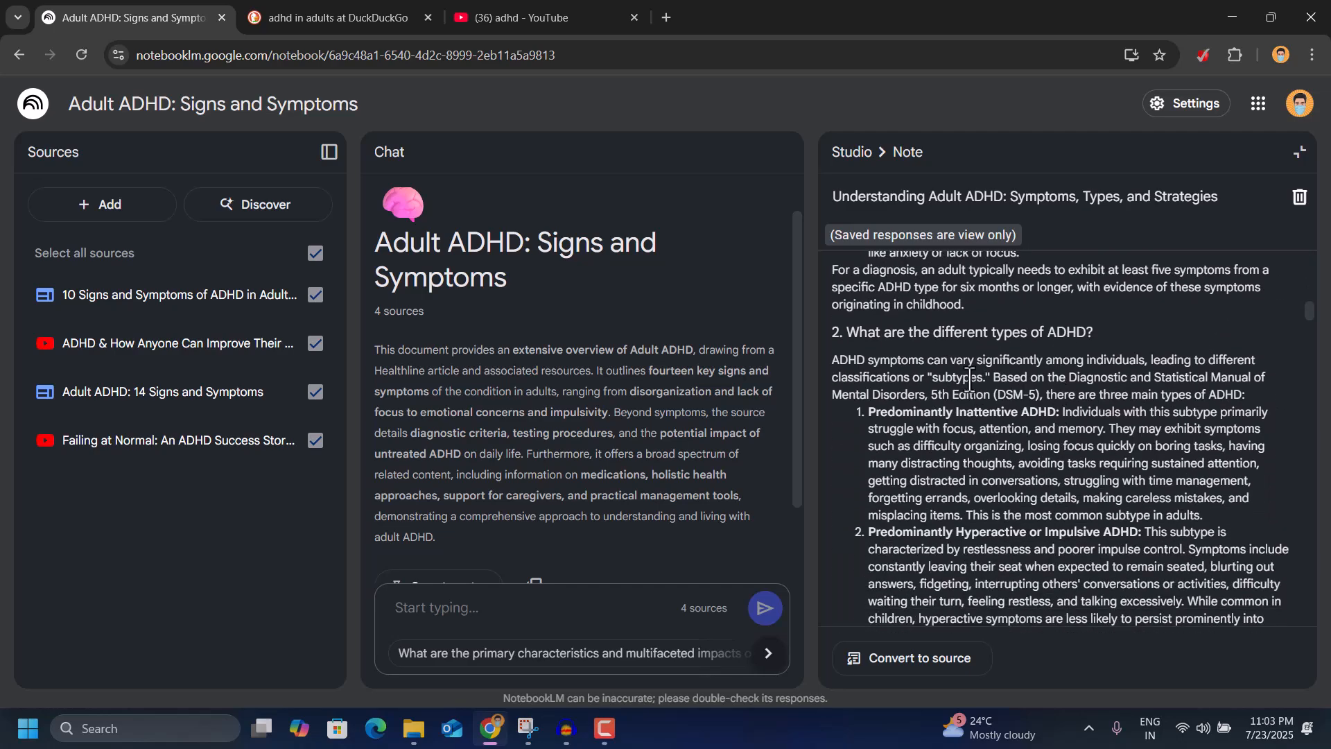
left_click_drag(927, 333, 1094, 333)
scroll(1050, 496, "down", 5)
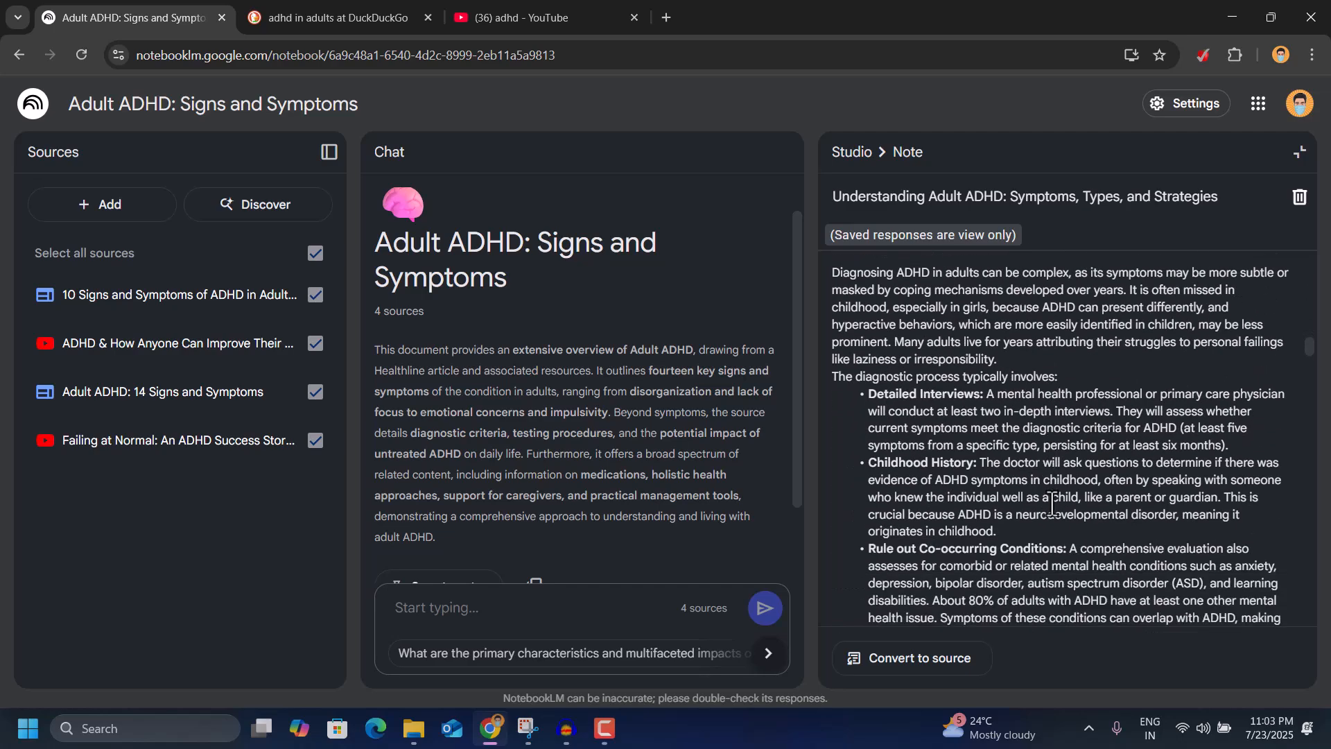
scroll(1051, 504, "down", 15)
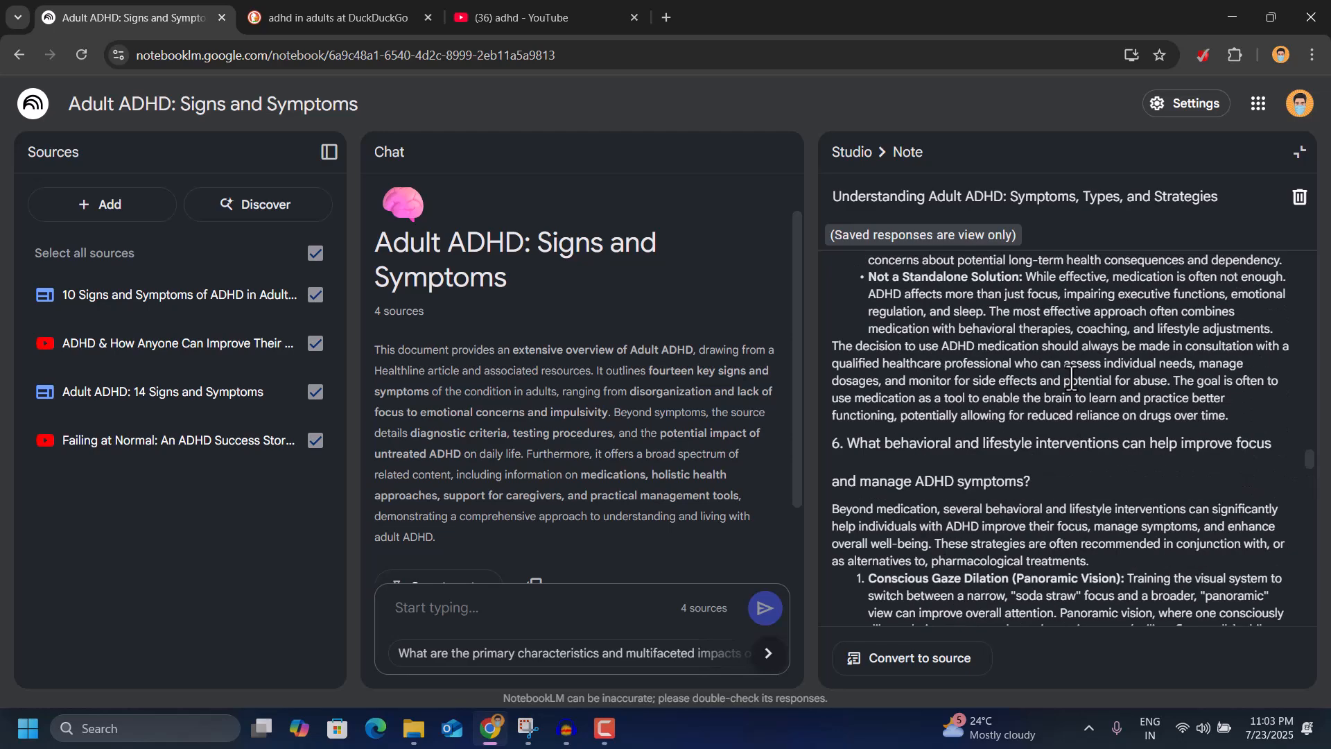
scroll(1072, 379, "up", 15)
scroll(1072, 379, "up", 10)
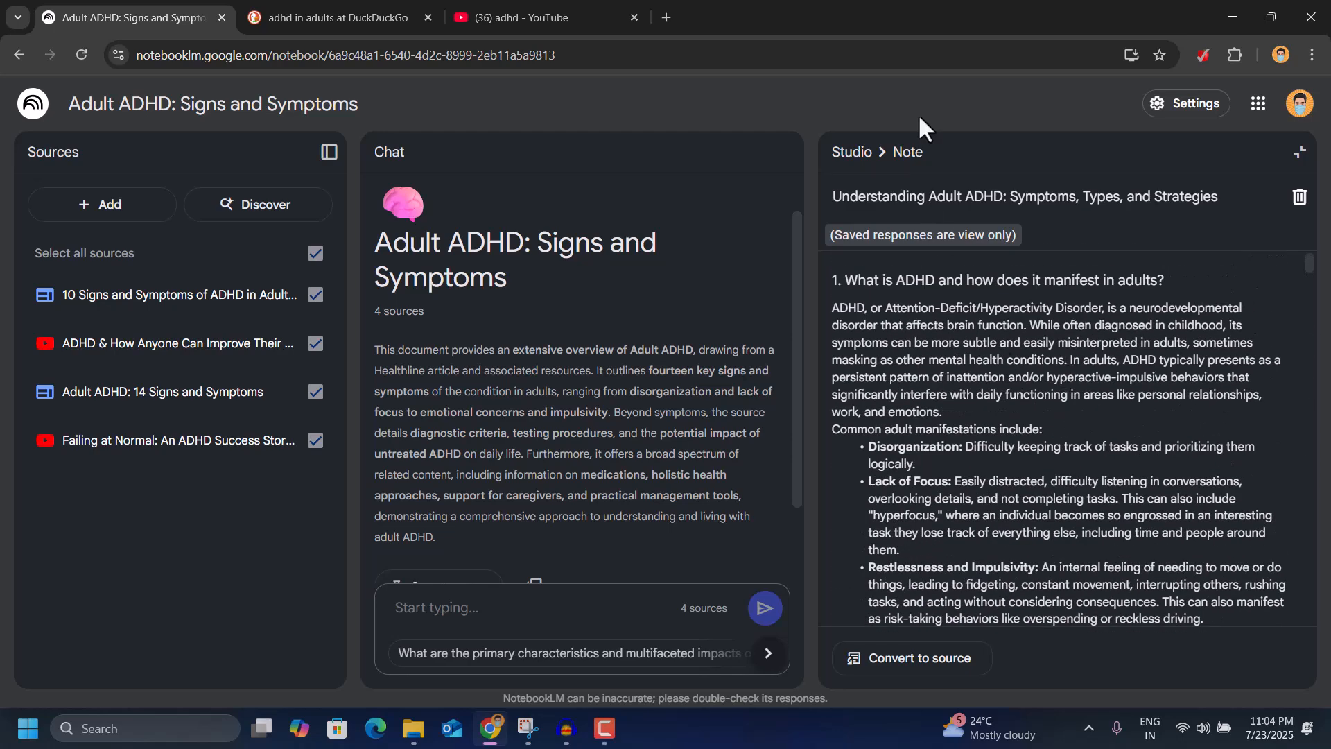
left_click(850, 153)
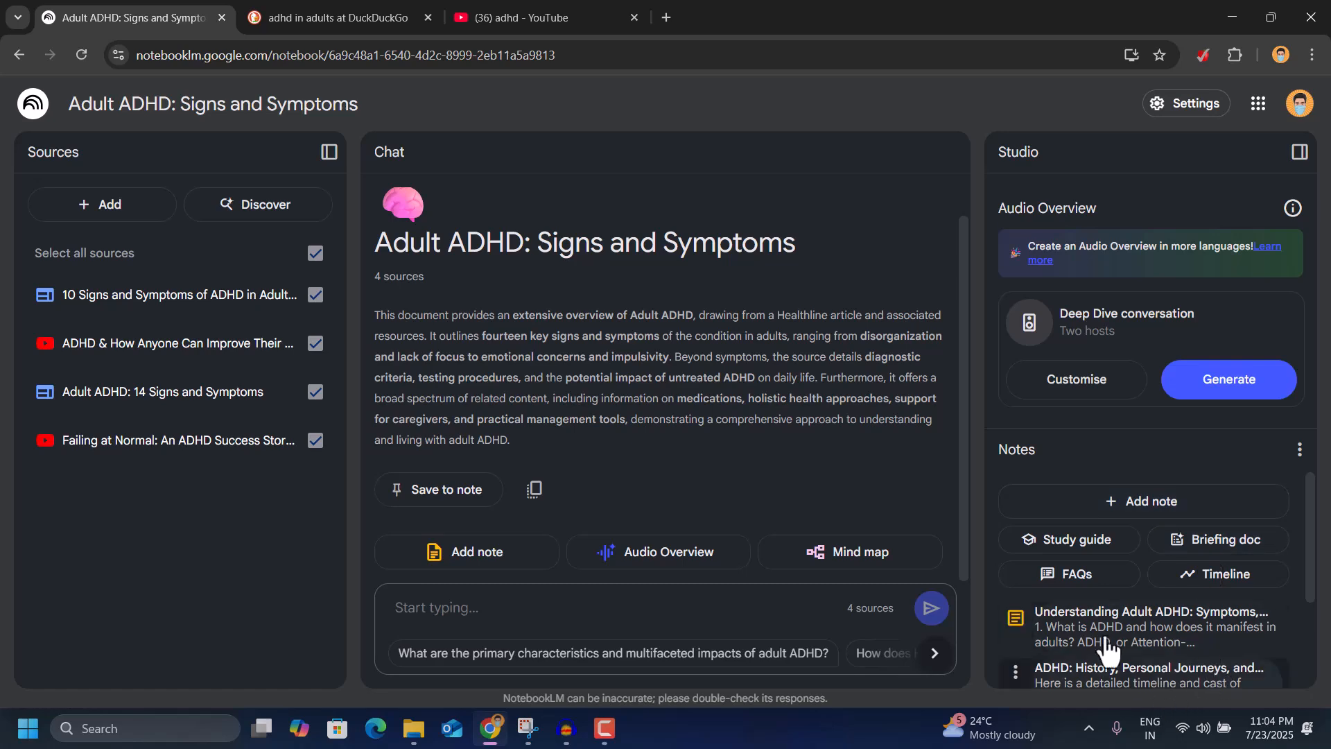
Open the timeline note "ADHD: History, Personal Journeys, and Modern Understanding", read its timeline and cast of characters, and return to the studio overview
left_click(1115, 687)
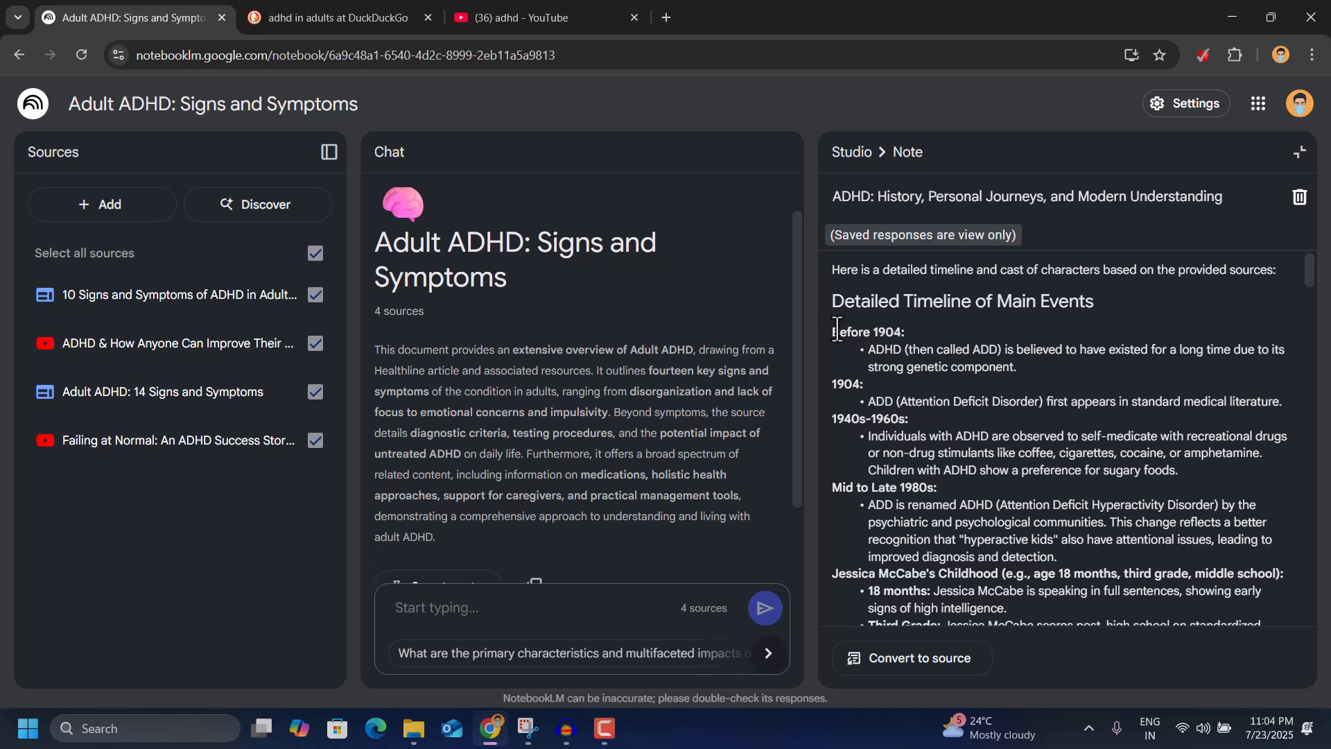
left_click_drag(832, 331, 1073, 383)
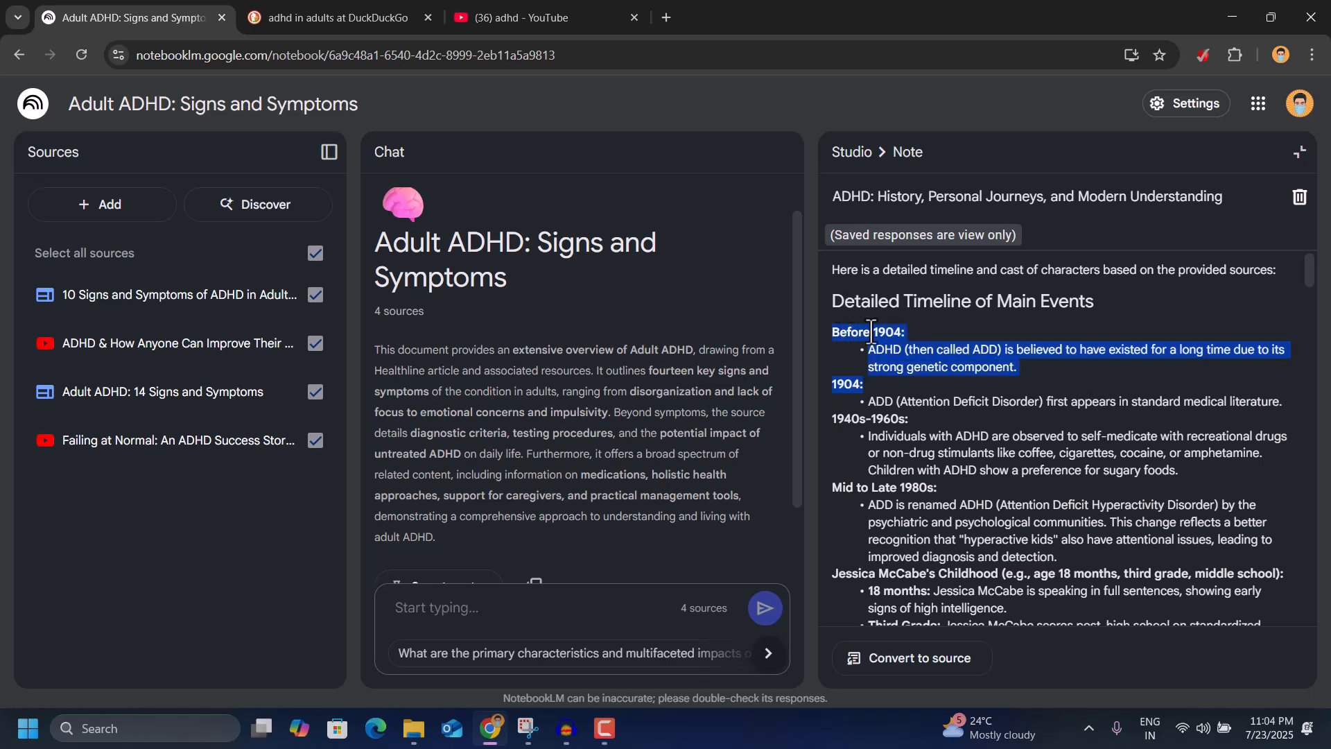
scroll(1050, 517, "down", 1)
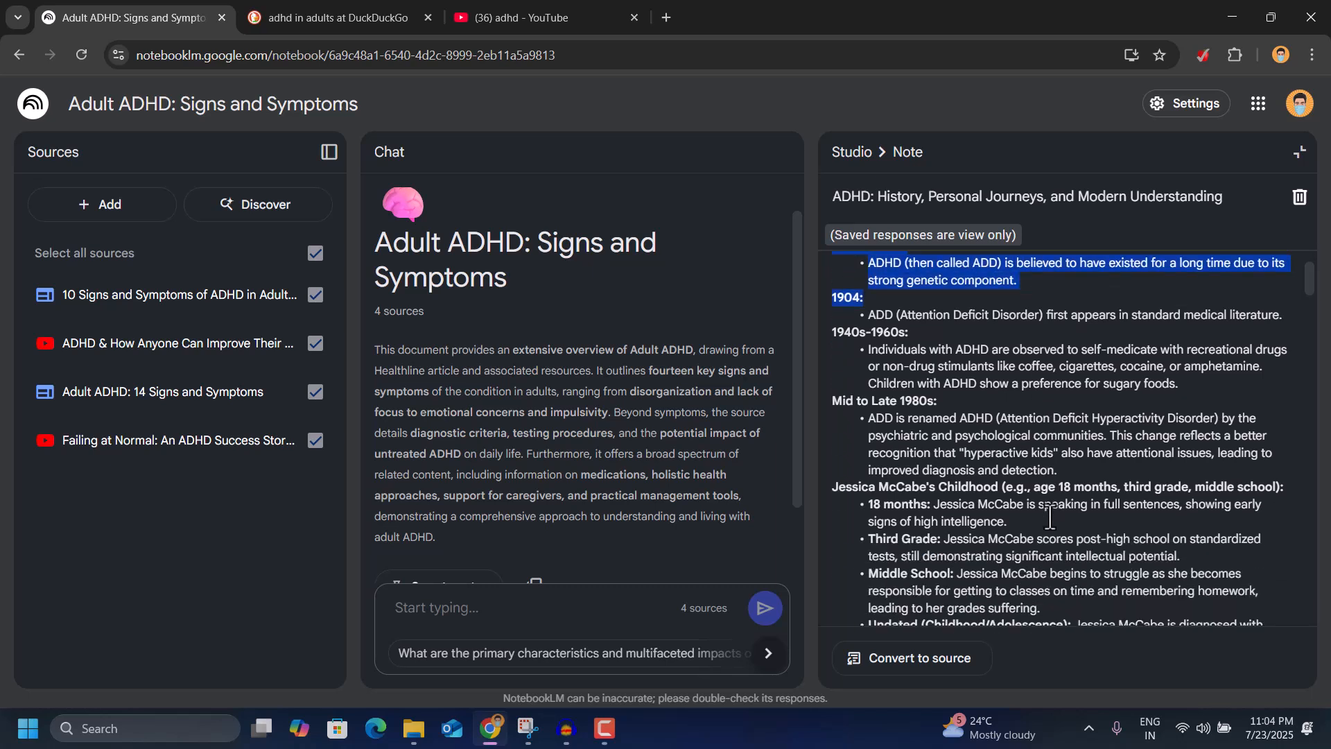
scroll(1050, 516, "down", 3)
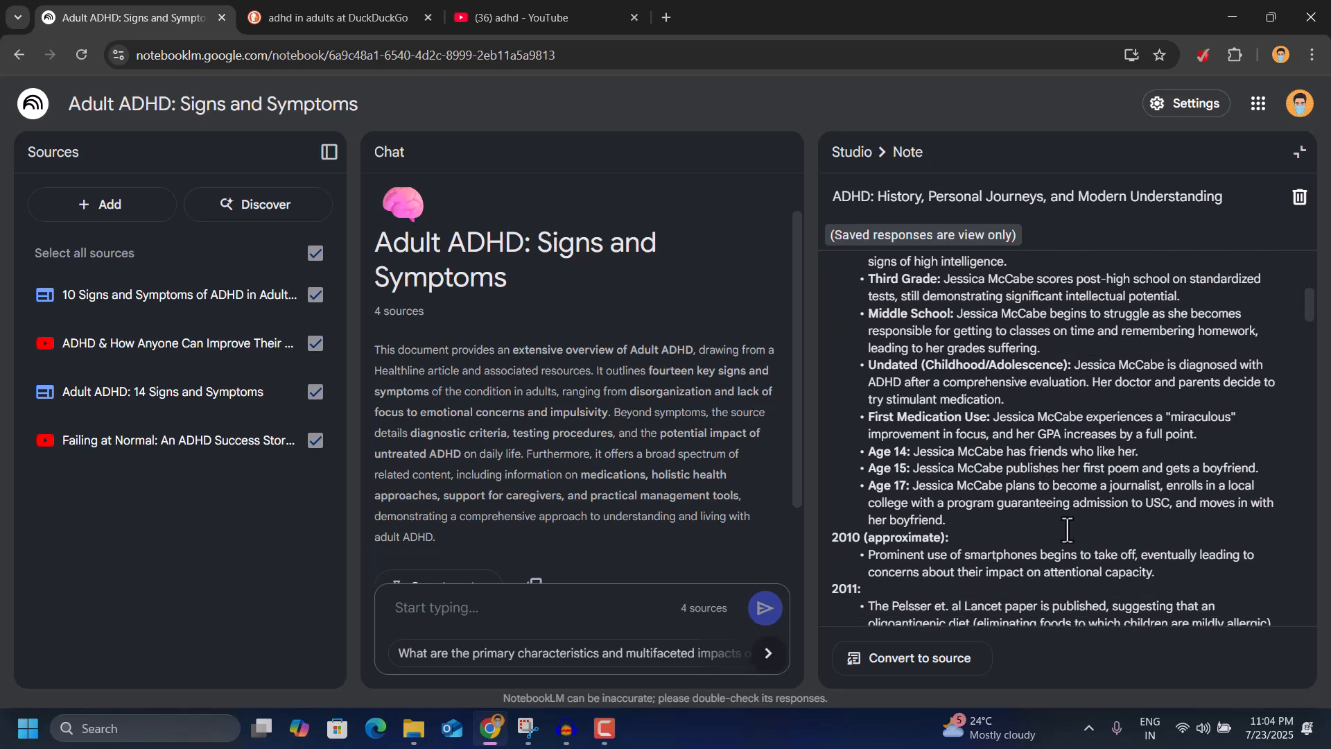
scroll(1071, 533, "down", 3)
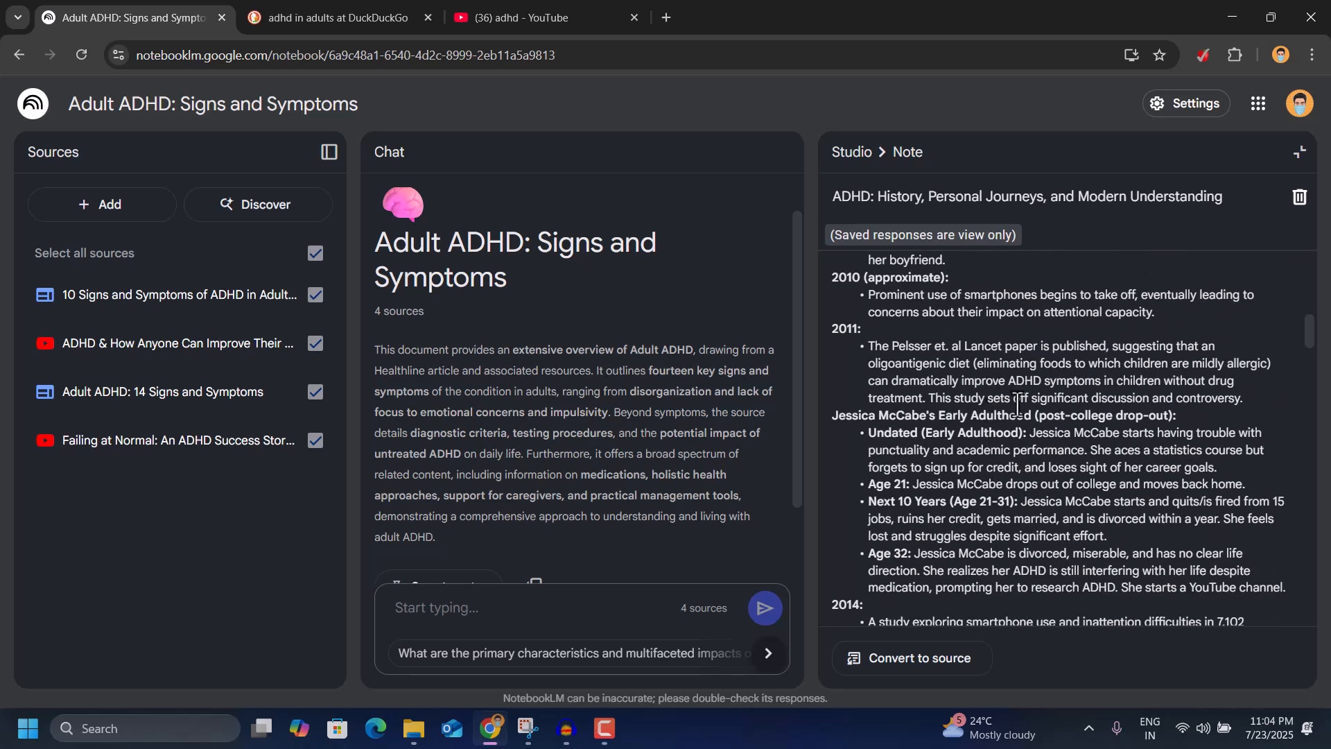
scroll(1018, 406, "down", 1)
scroll(1018, 405, "down", 8)
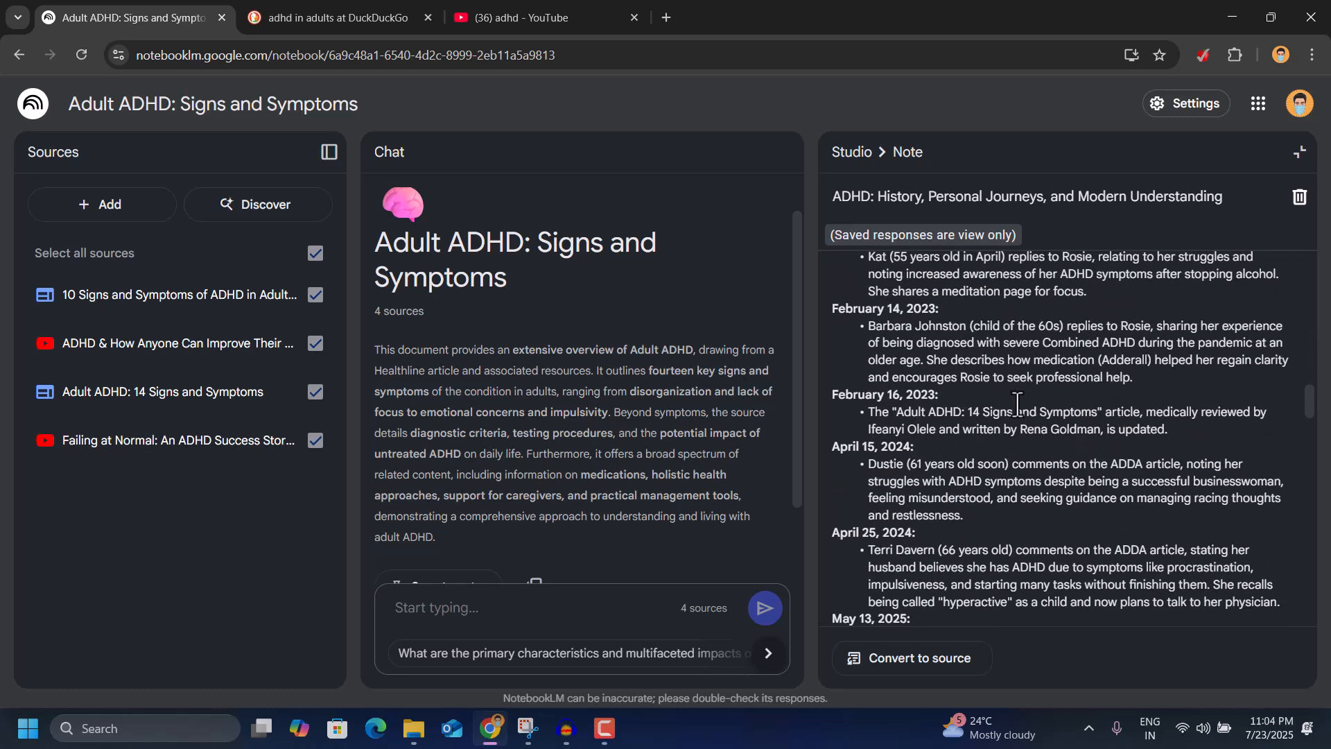
scroll(1018, 403, "down", 5)
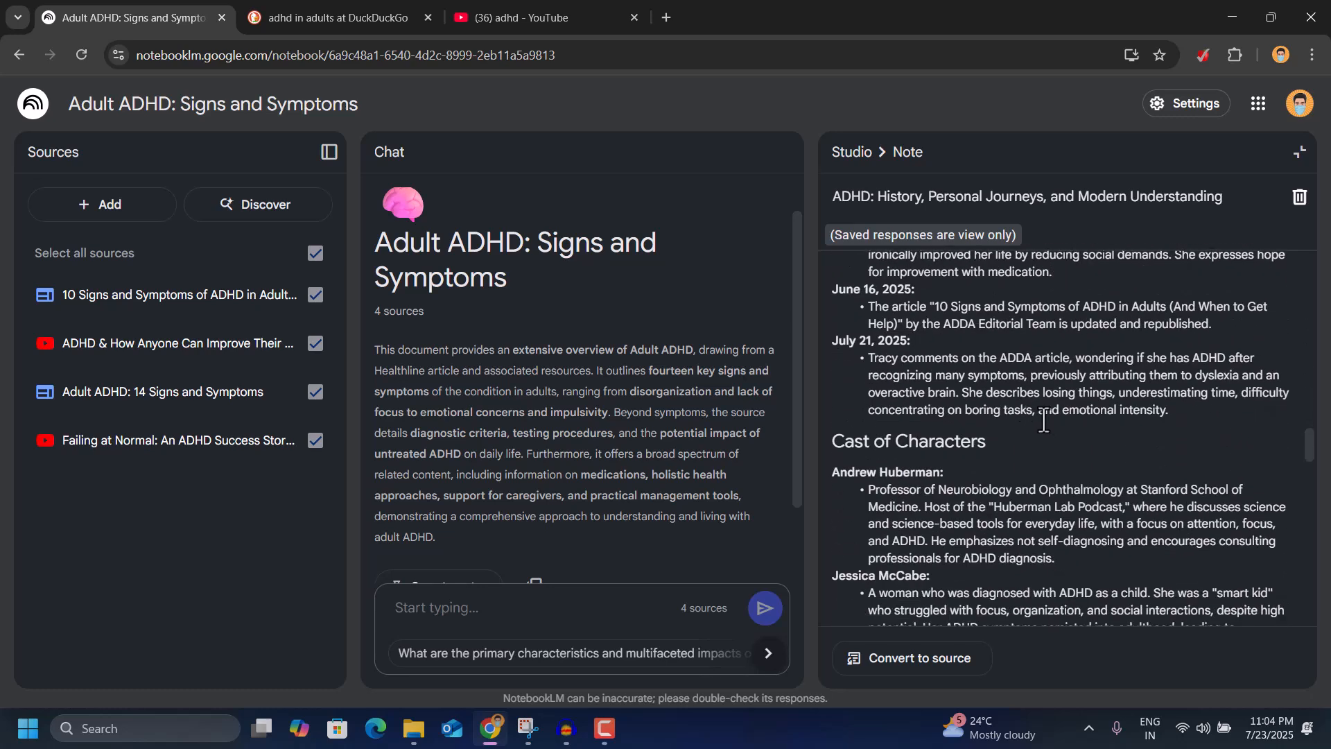
scroll(1073, 446, "down", 7)
scroll(1073, 446, "down", 3)
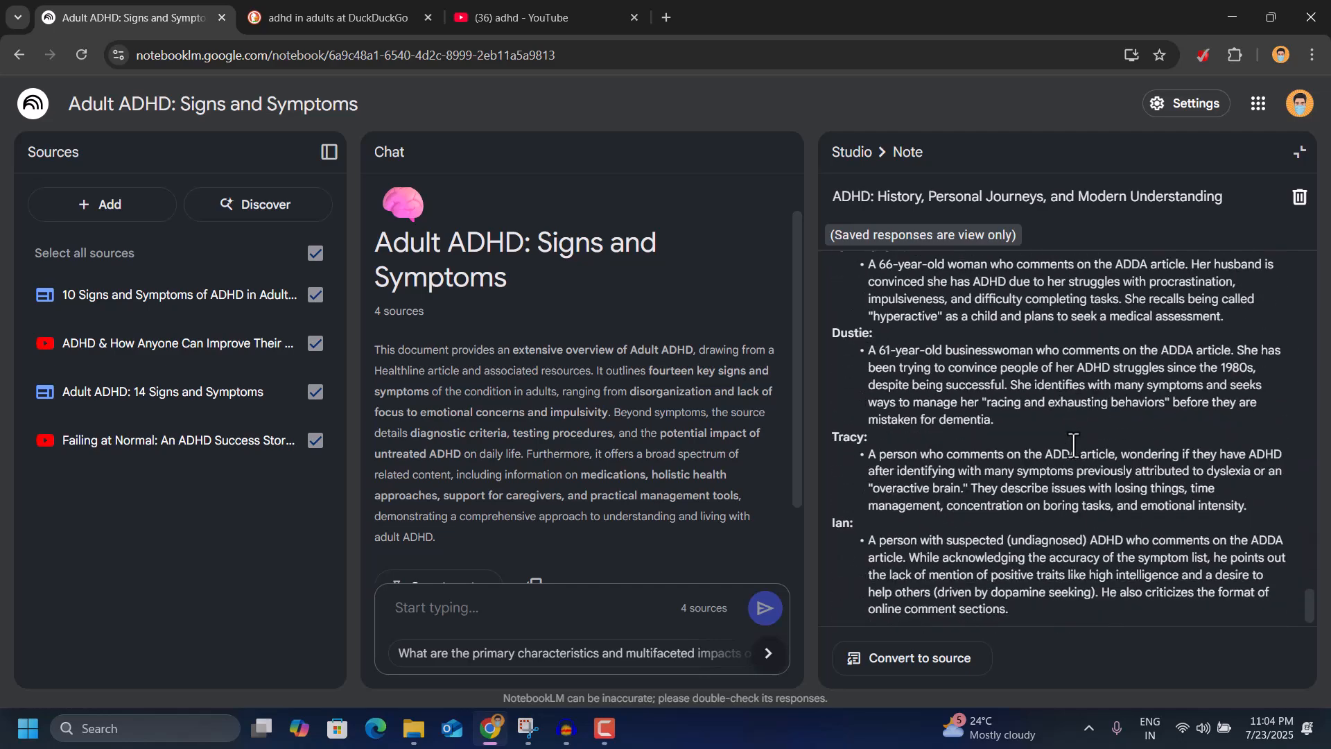
scroll(1074, 446, "up", 18)
scroll(1073, 446, "up", 5)
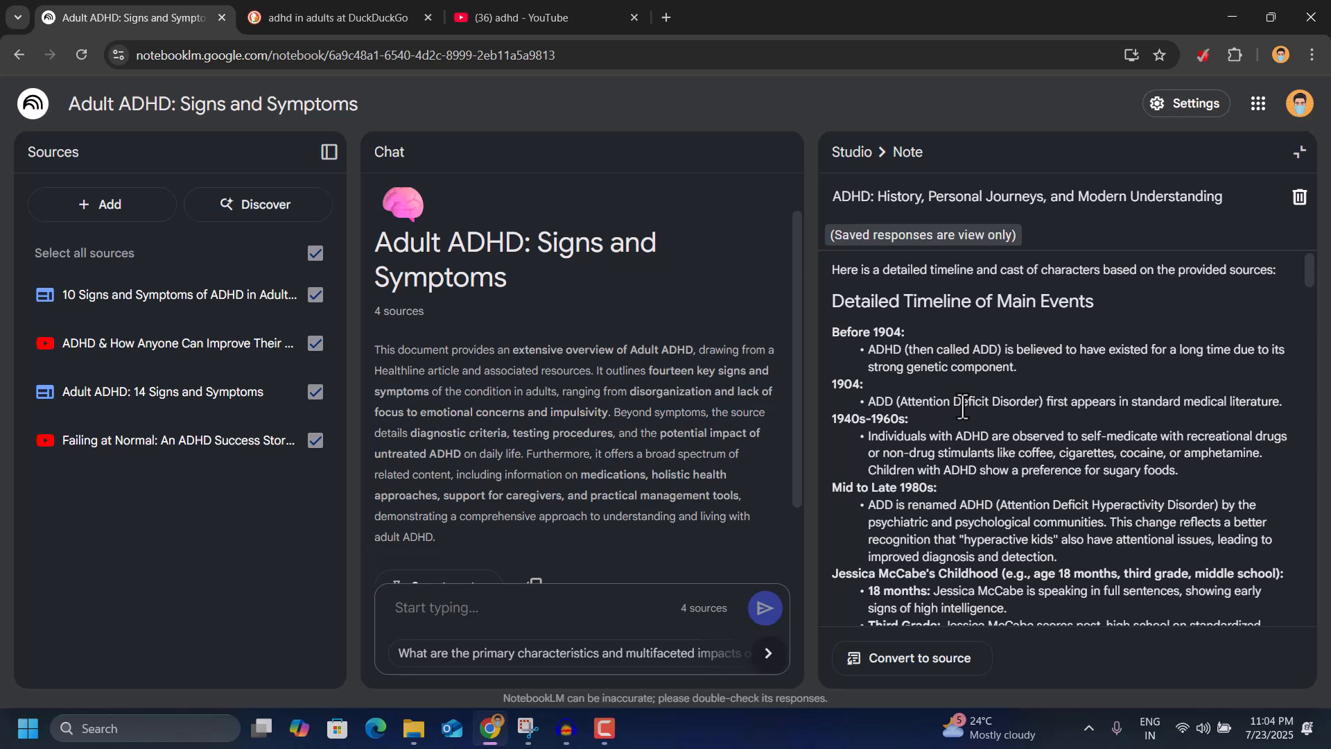
left_click(852, 153)
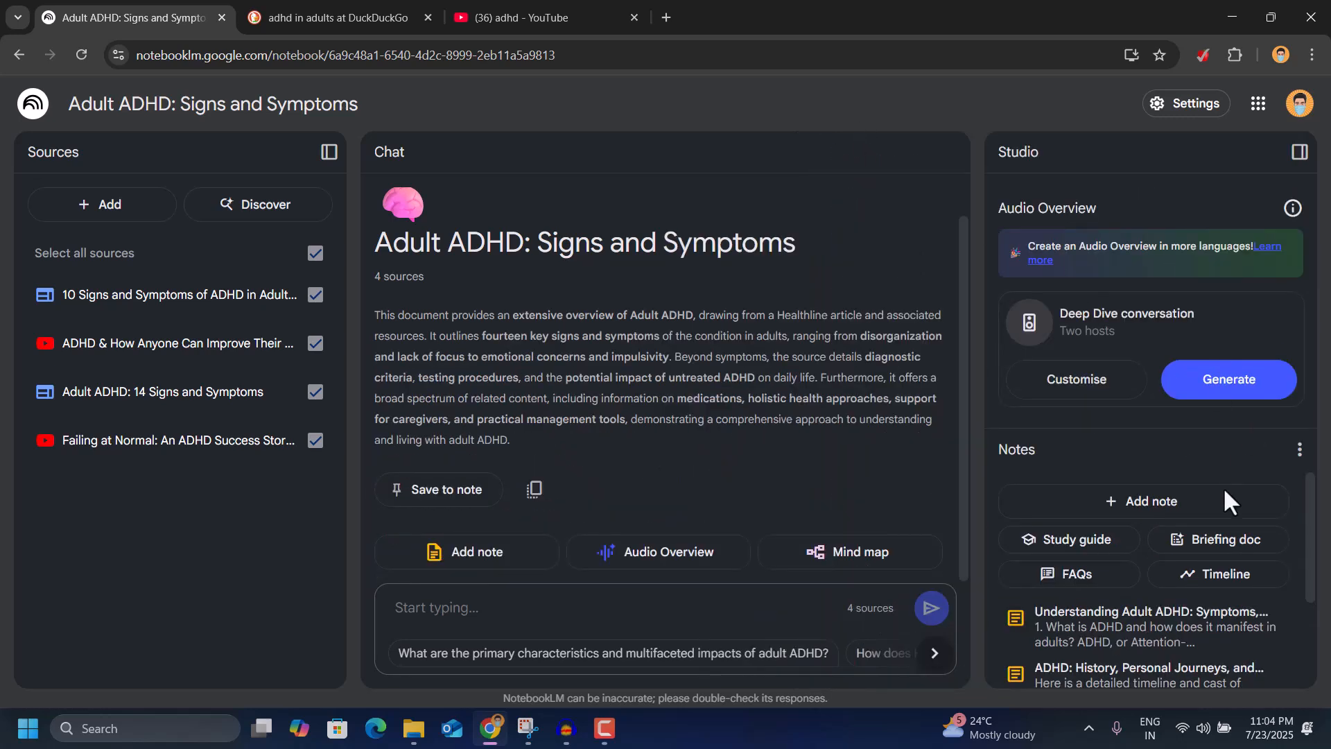
Generate a mind map from the notebook's sources and open it for viewing
left_click(852, 563)
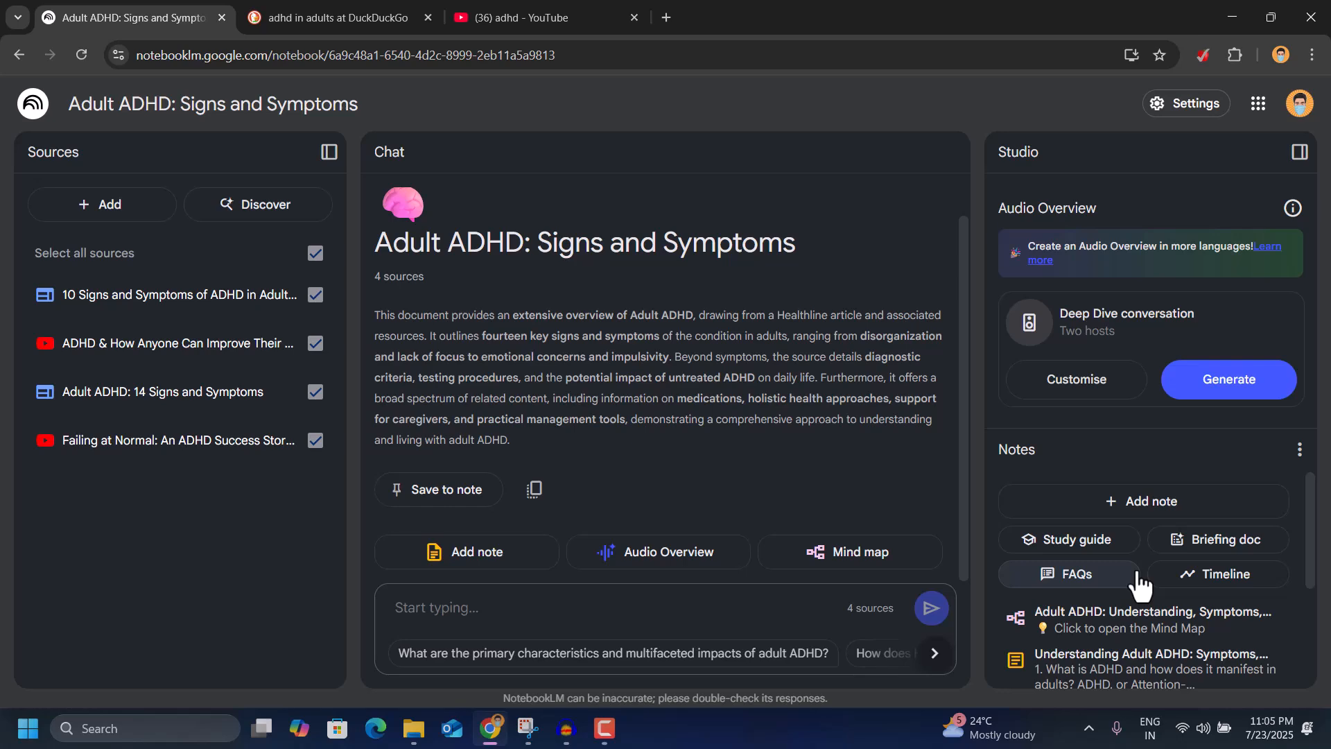
left_click(1171, 628)
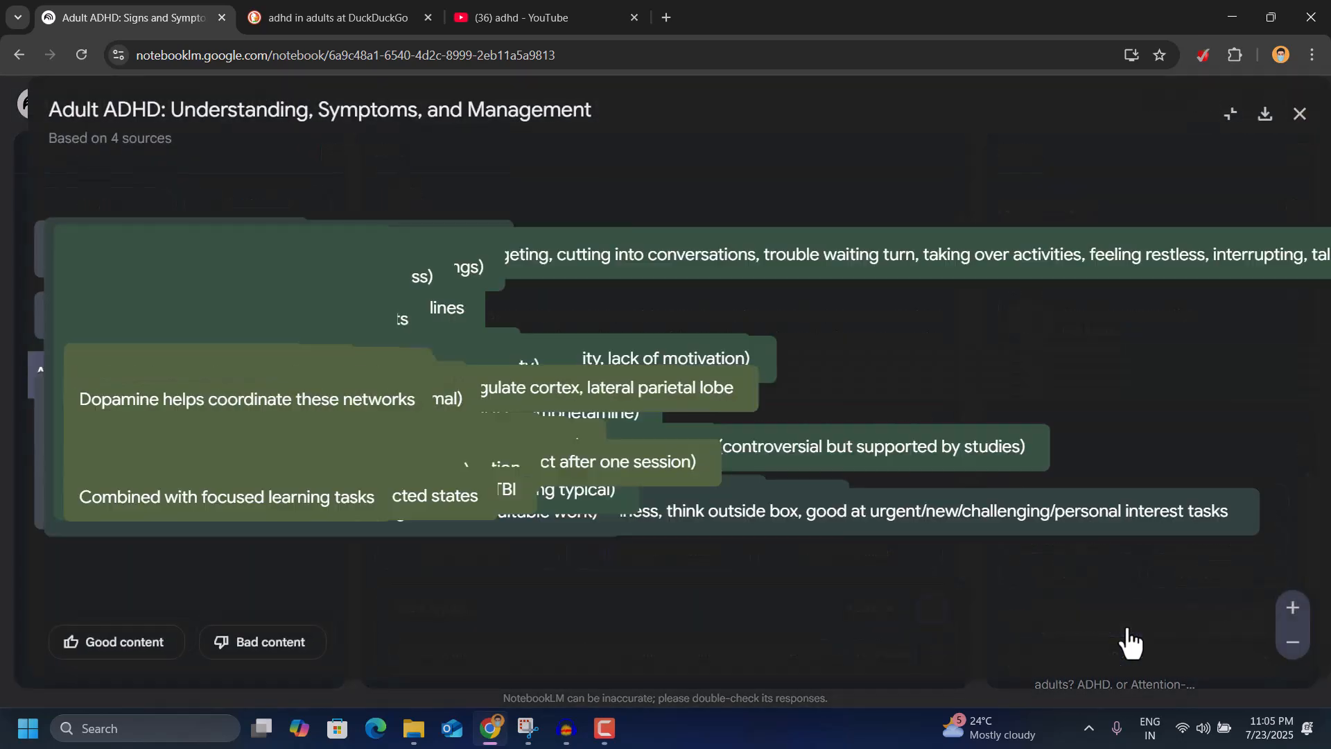
left_click_drag(637, 505, 552, 438)
scroll(552, 439, "down", 3)
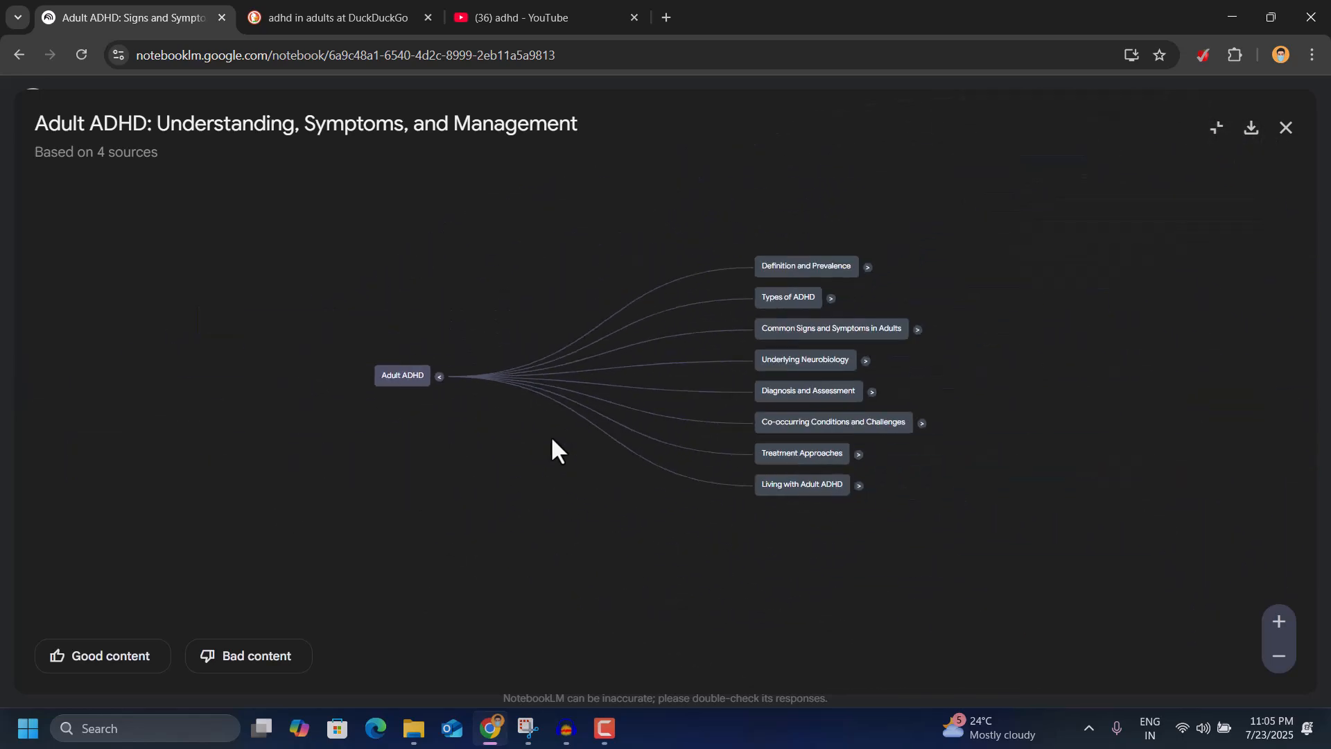
scroll(552, 439, "up", 5)
scroll(552, 439, "down", 2)
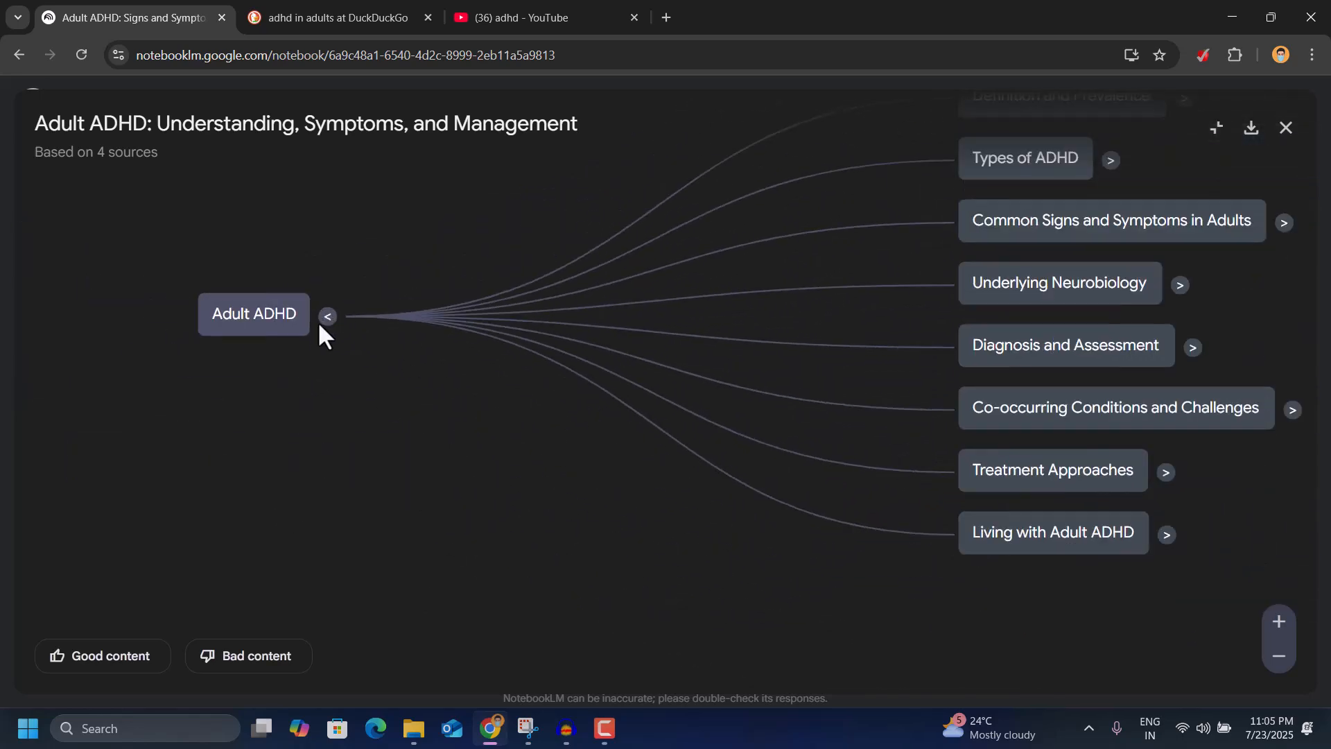
Collapse the mind map's Adult ADHD root node and expand it again into its main branches
left_click_drag(322, 322, 326, 320)
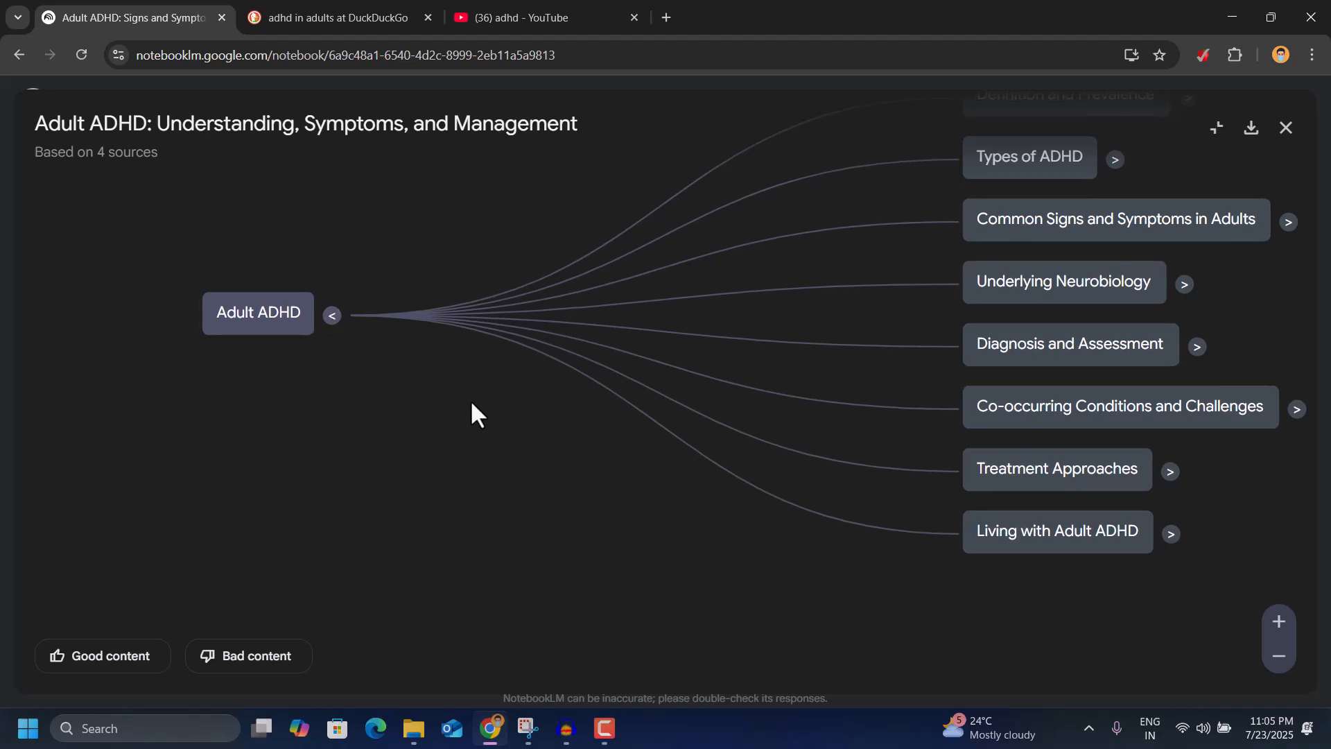
left_click_drag(511, 416, 430, 474)
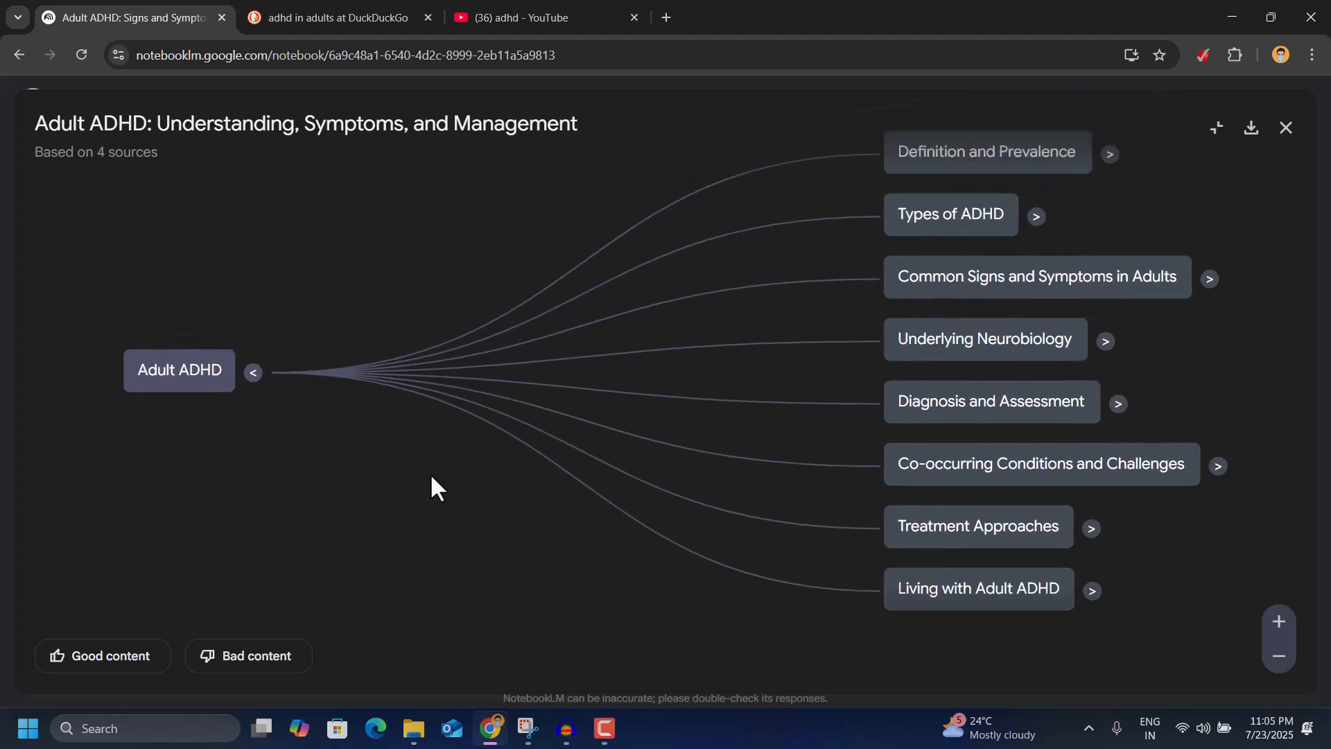
left_click(253, 375)
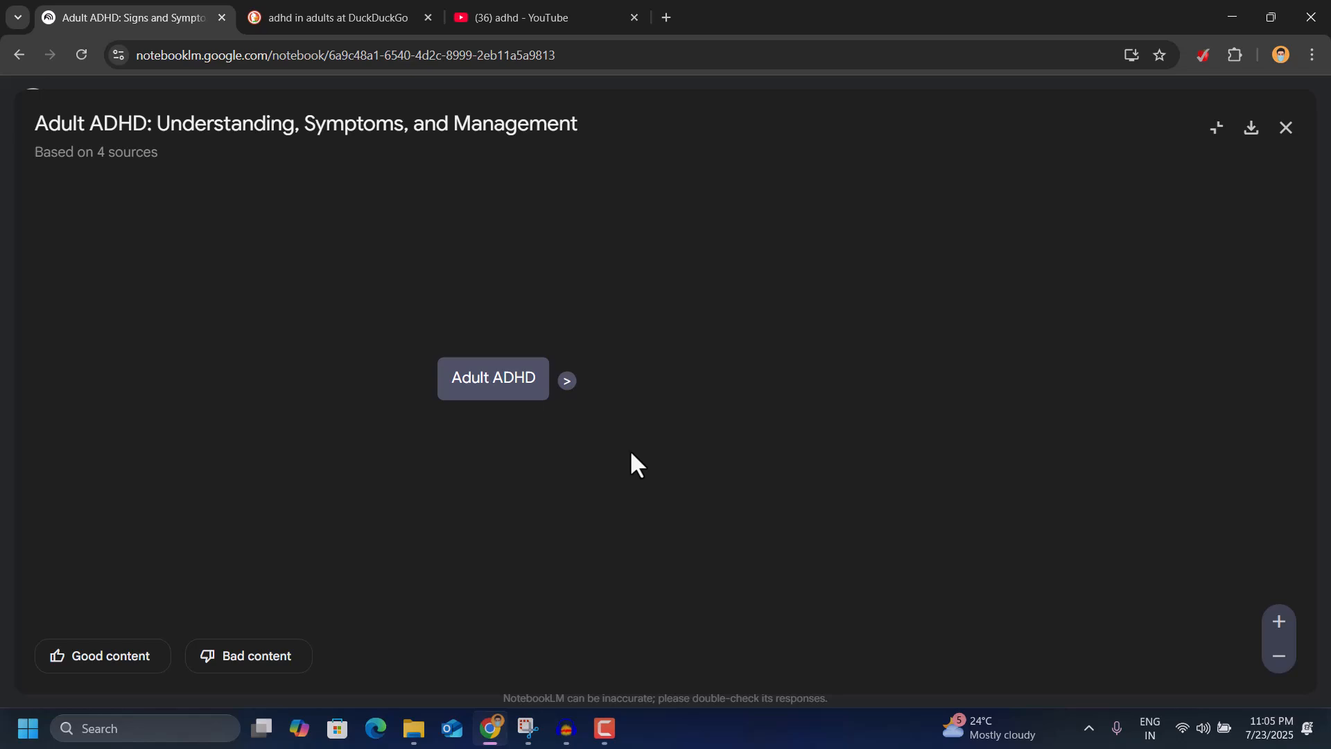
left_click(567, 381)
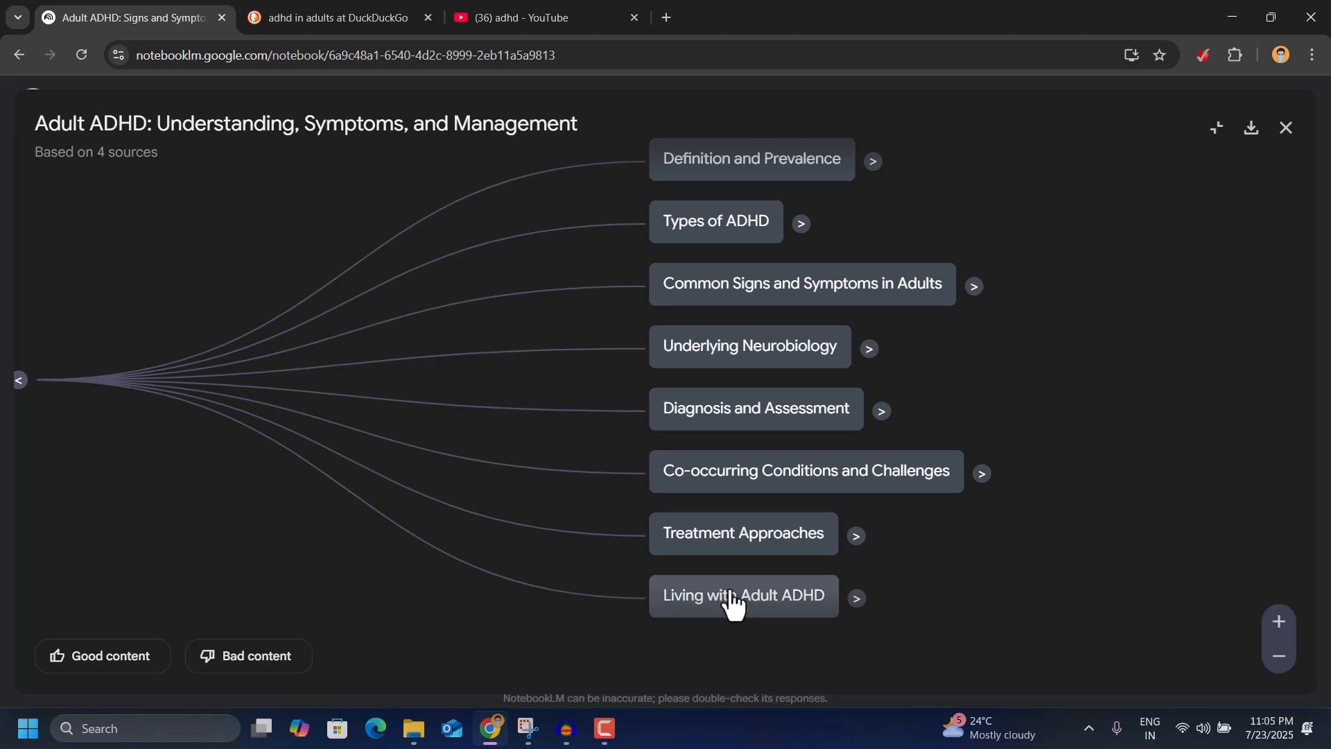
Expand the Types of ADHD, Predominantly Inattentive, and Co-occurring Conditions and Challenges nodes and examine the expanded mind map
left_click(801, 223)
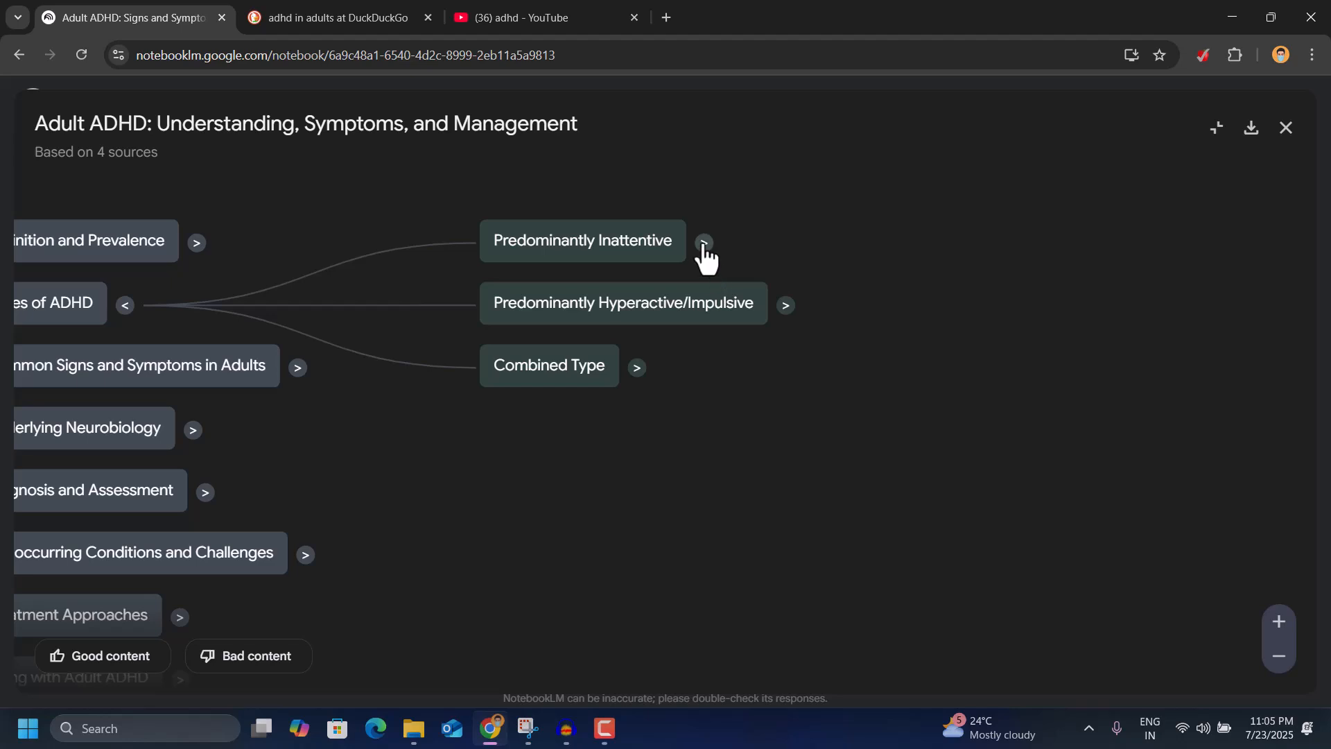
left_click(703, 244)
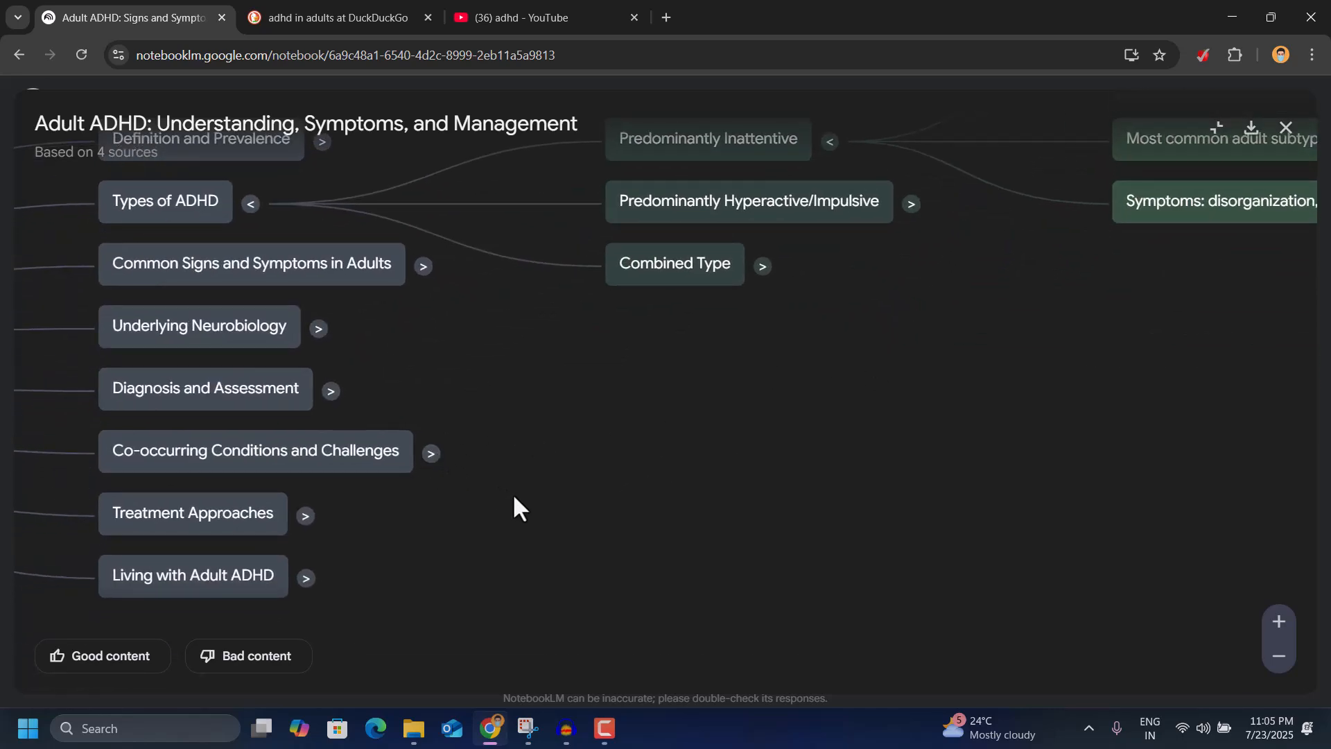
left_click(430, 454)
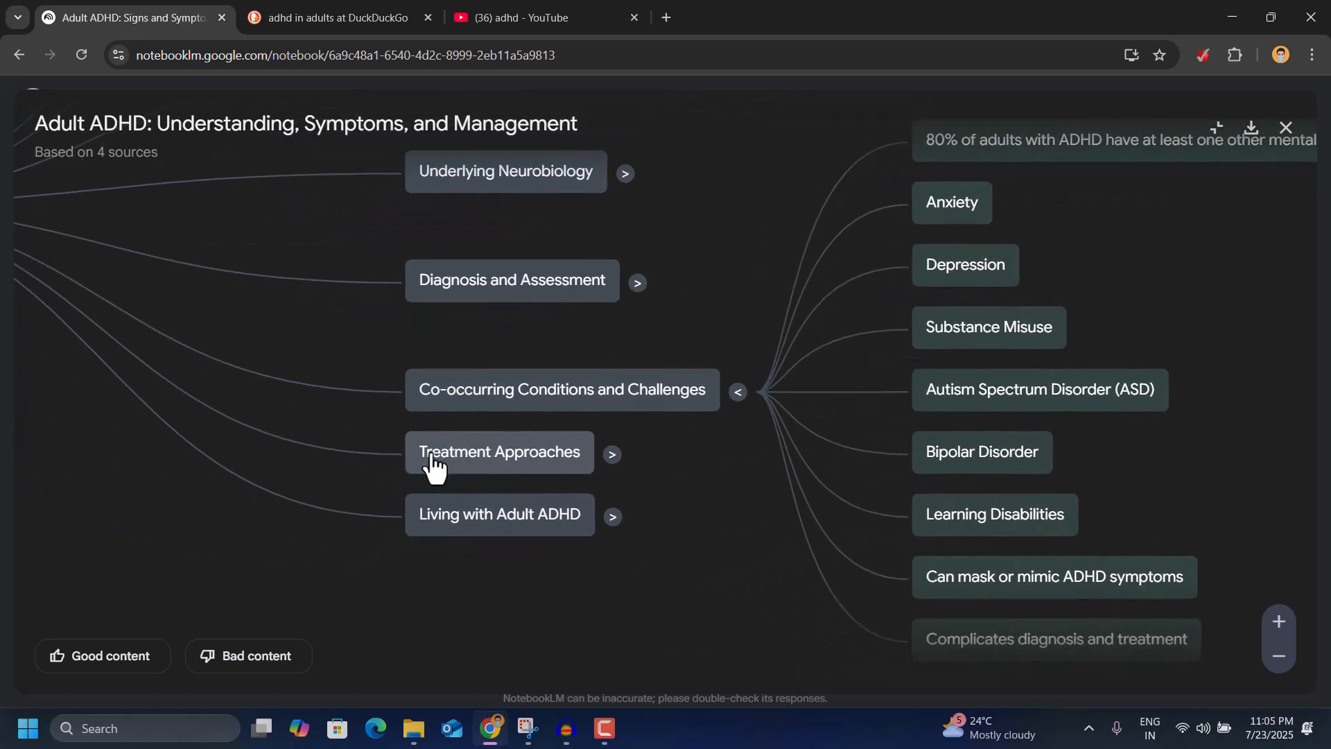
left_click_drag(1184, 260, 889, 333)
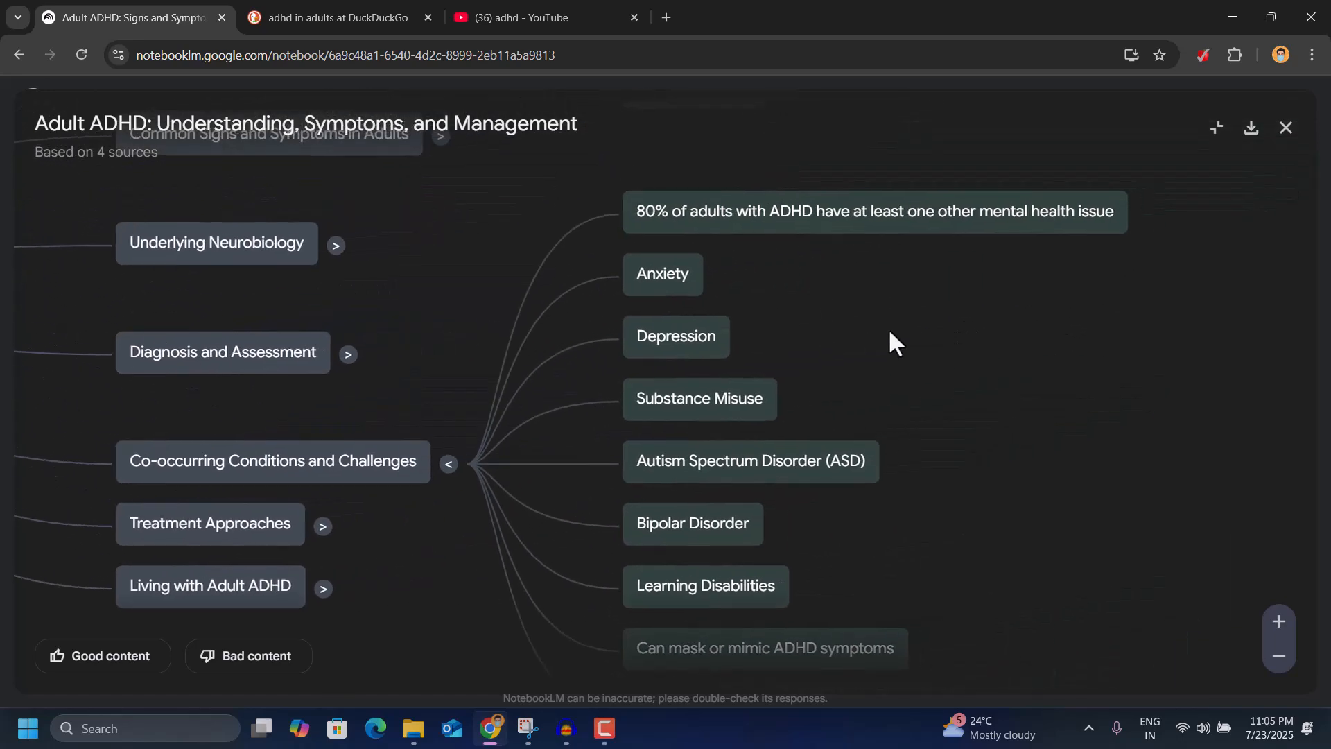
scroll(893, 334, "down", 3)
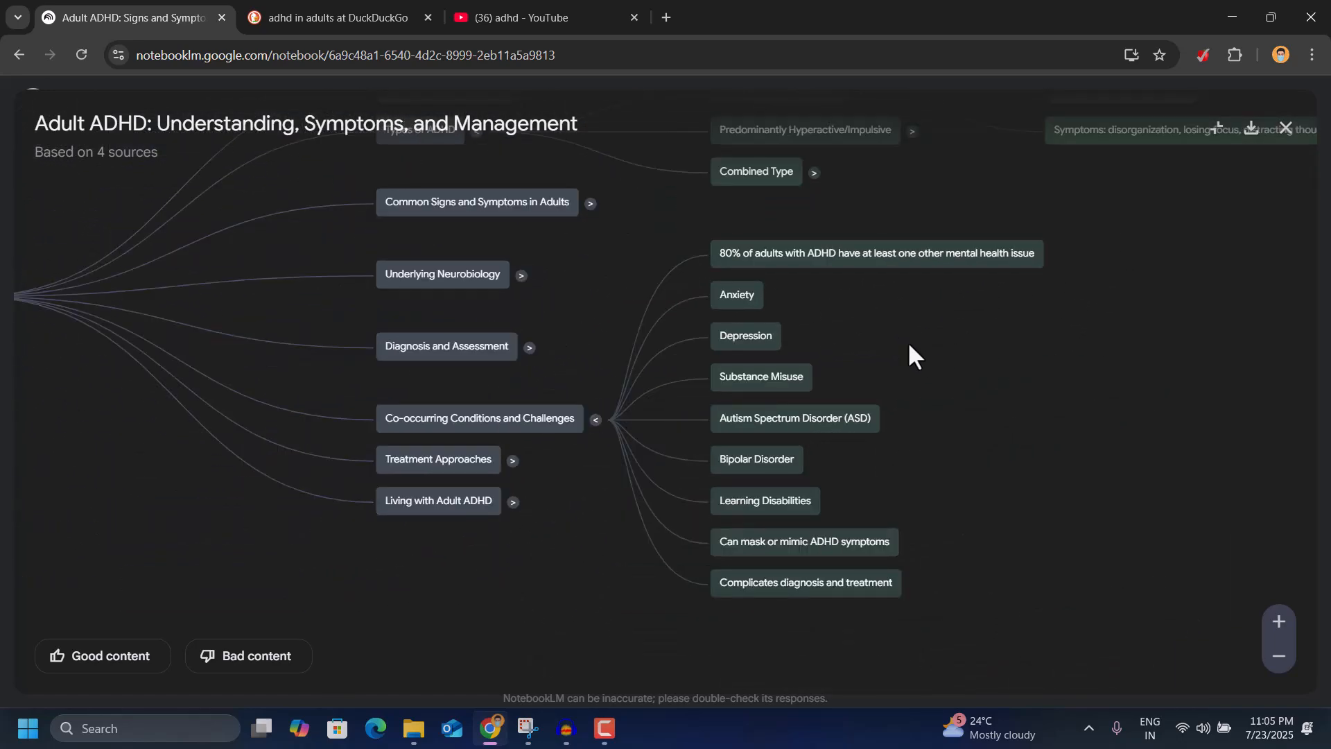
scroll(908, 341, "down", 2)
left_click_drag(1165, 267, 1127, 364)
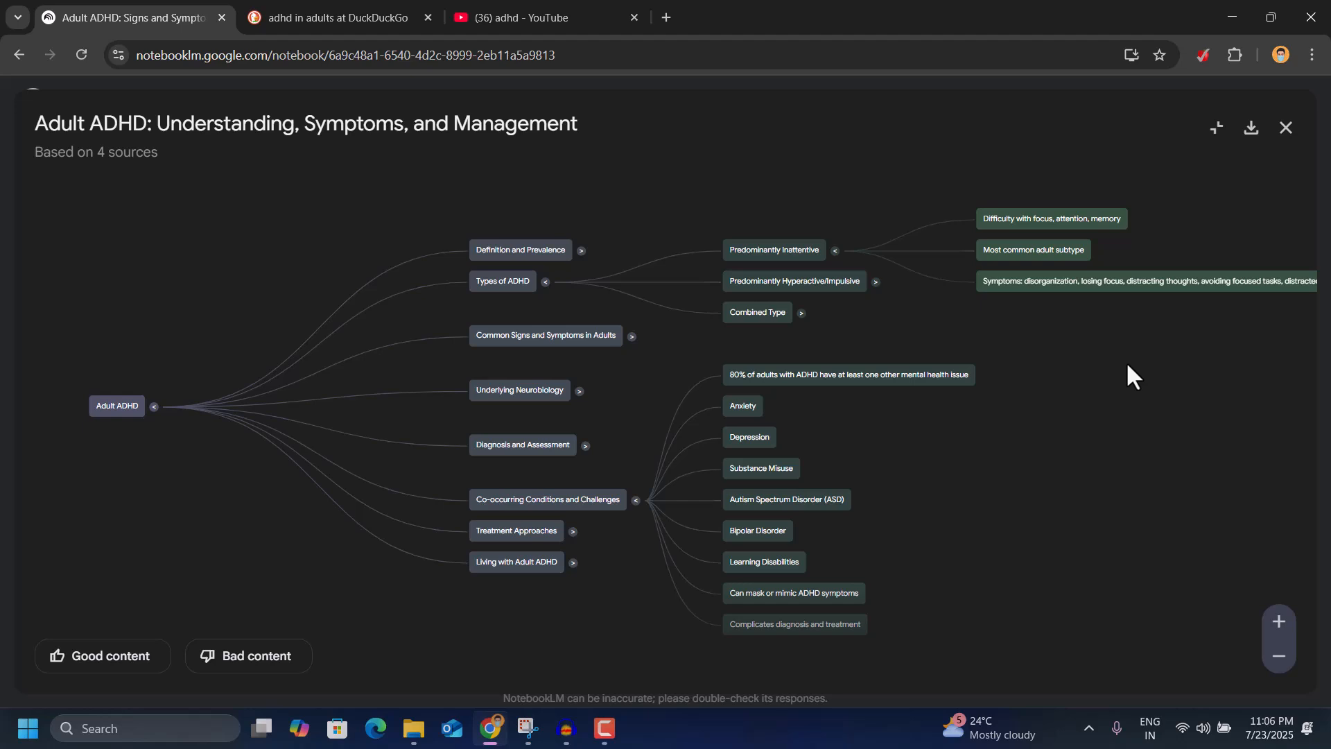
Download the expanded mind map as an image and open the downloaded PNG in a maximized viewer
left_click(1253, 132)
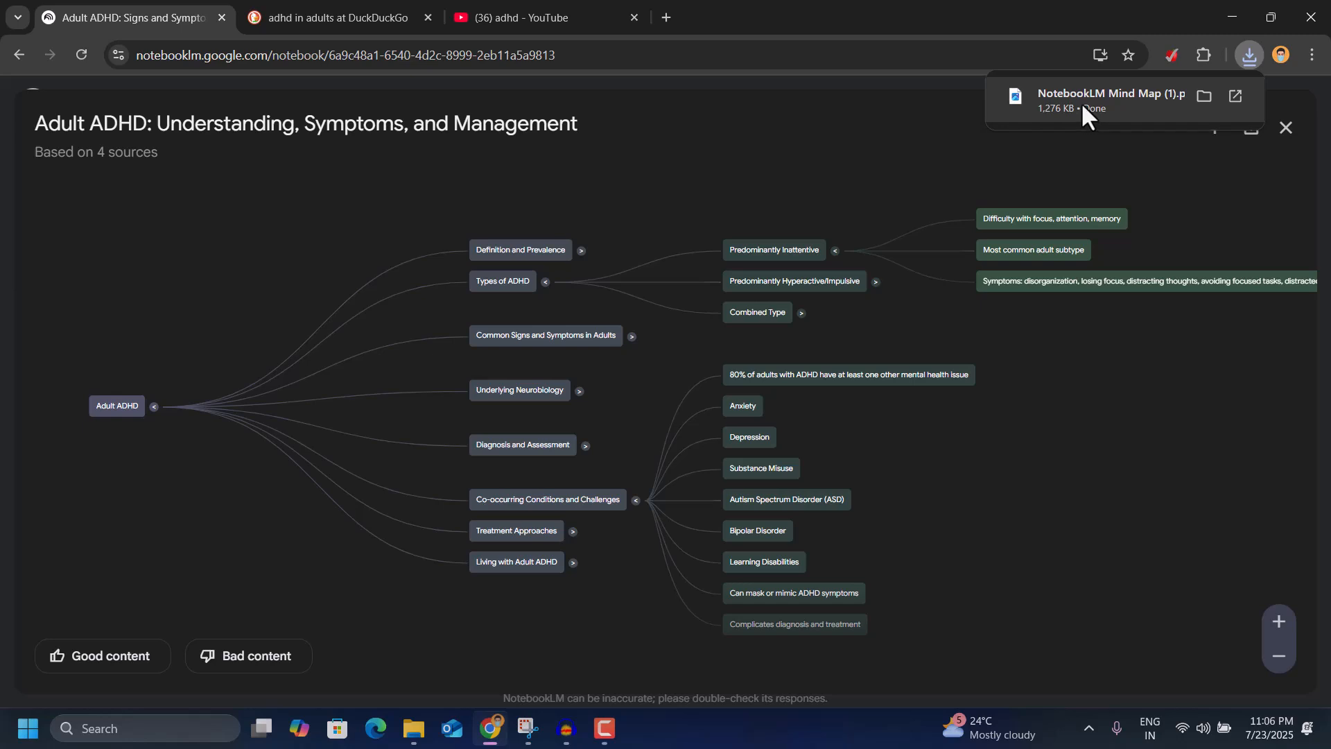
left_click(1080, 102)
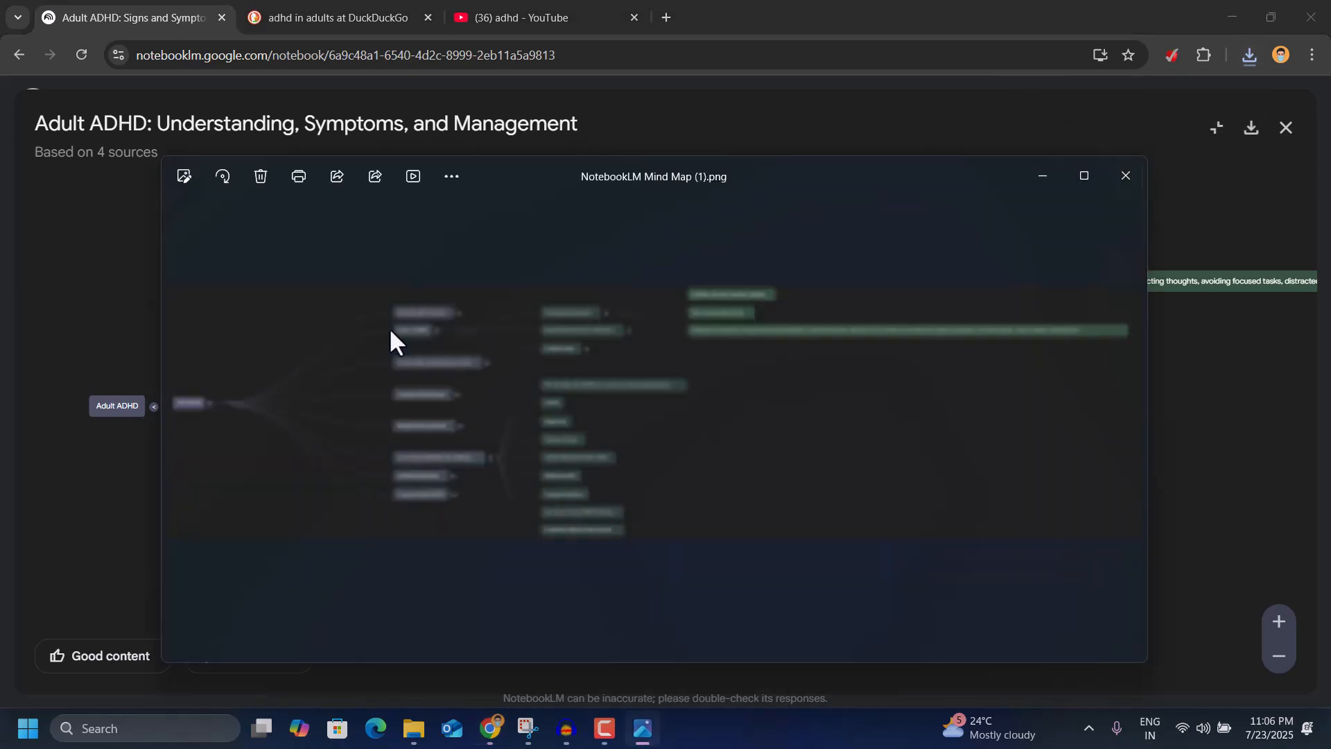
left_click(1083, 176)
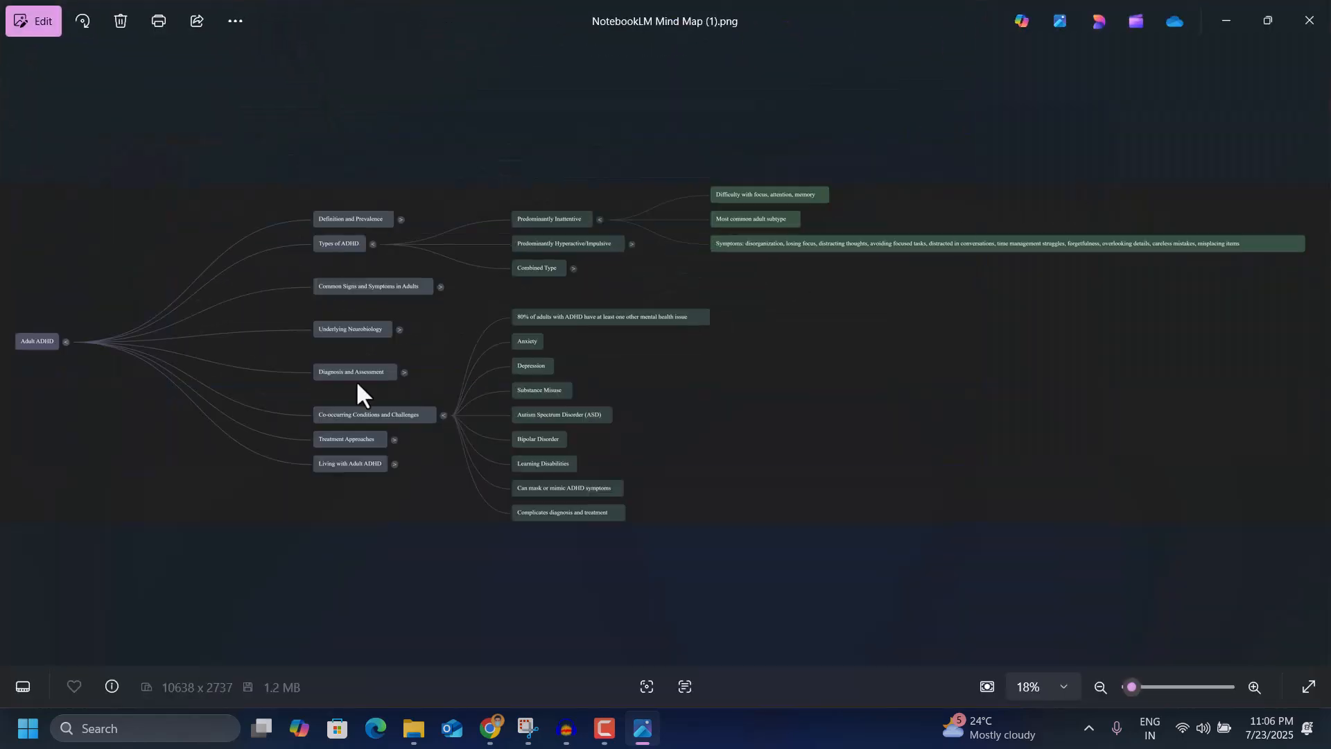
Examine the branches in the downloaded mind map image up close, and return to the notebook overview
scroll(739, 410, "up", 5)
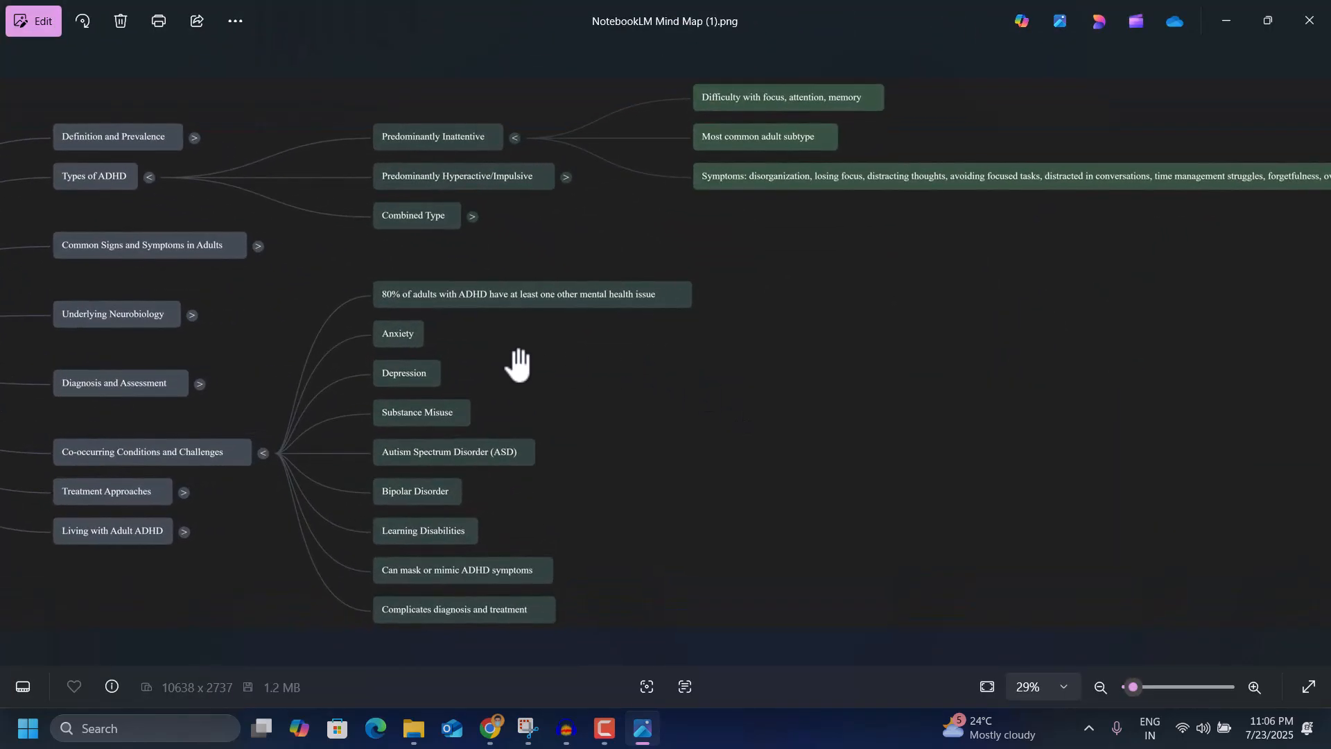
left_click_drag(477, 229, 869, 279)
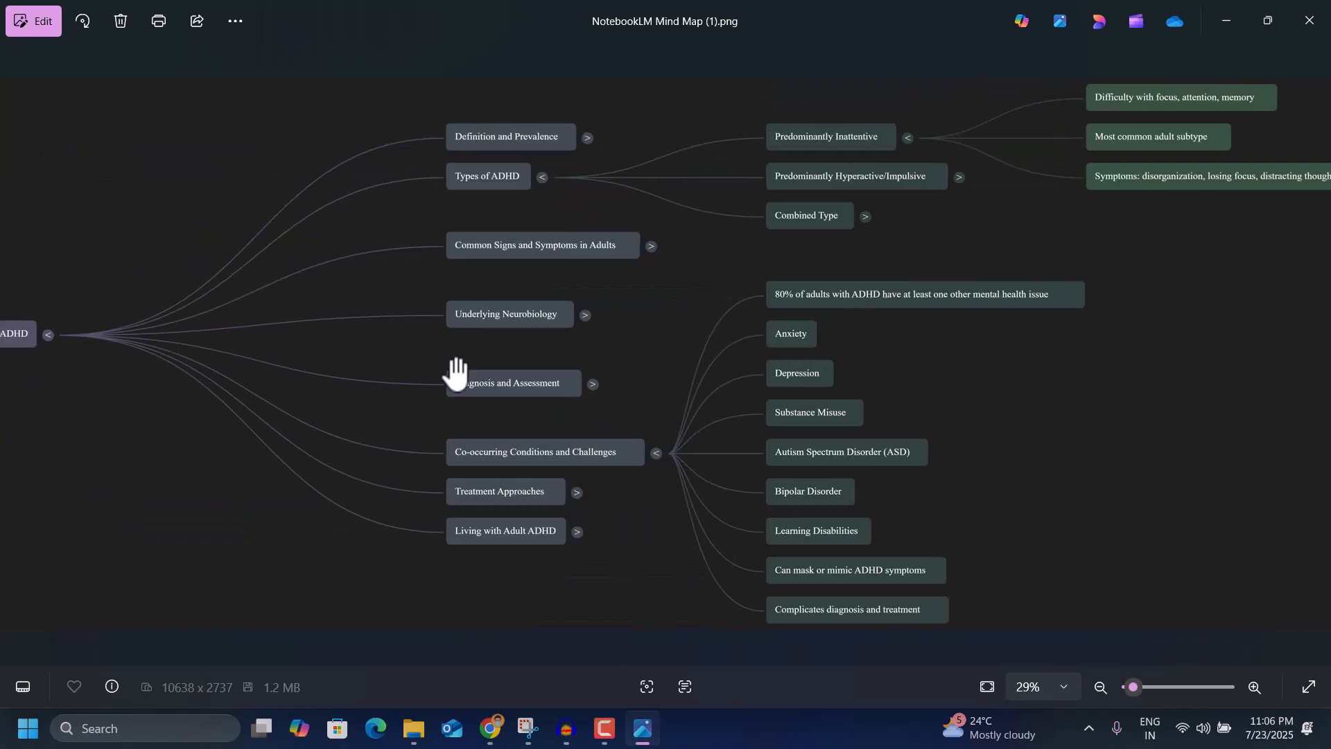
left_click_drag(368, 375, 461, 380)
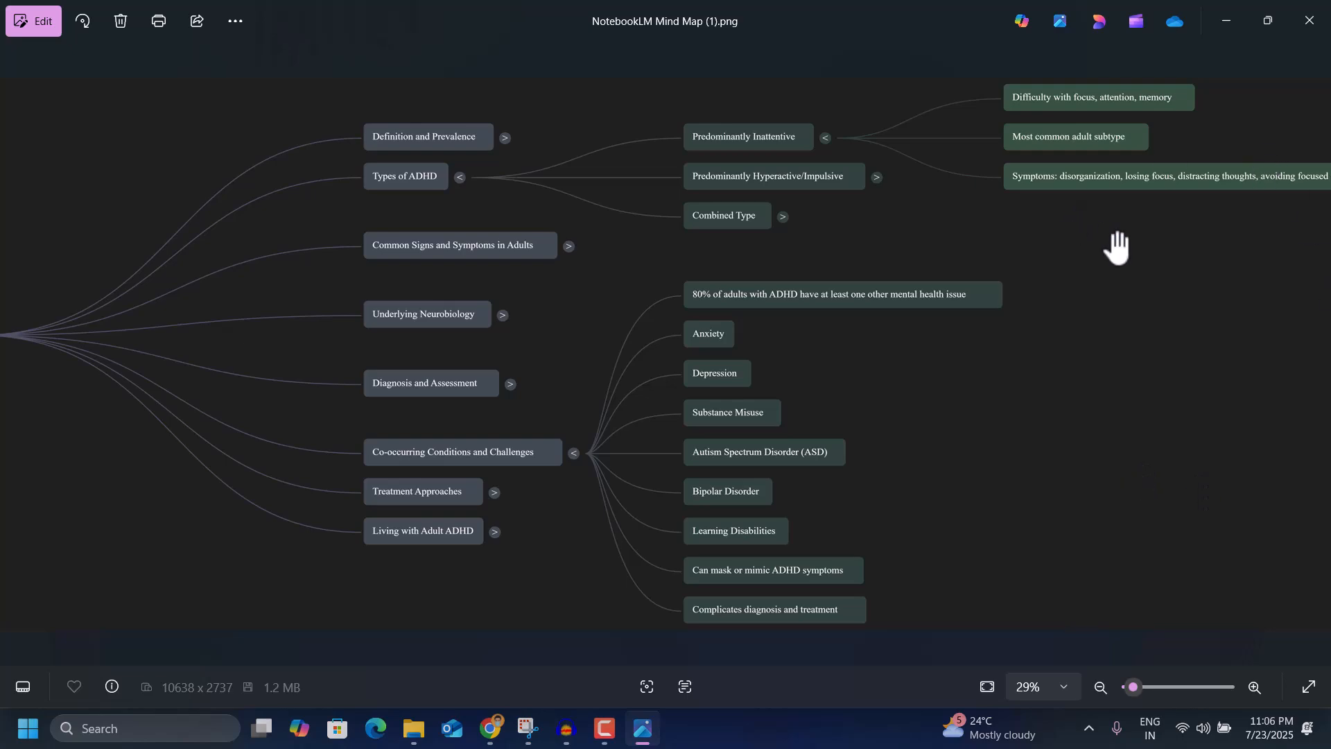
left_click(1309, 28)
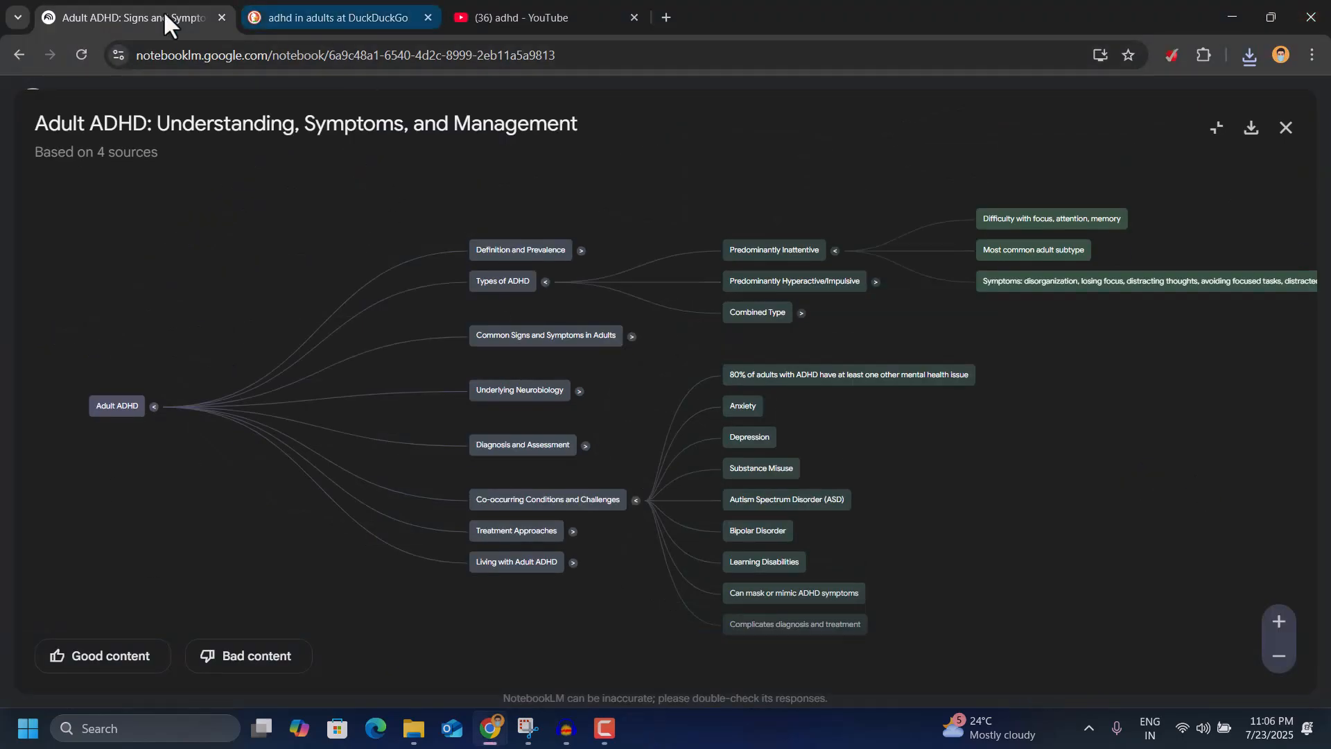
left_click(1285, 132)
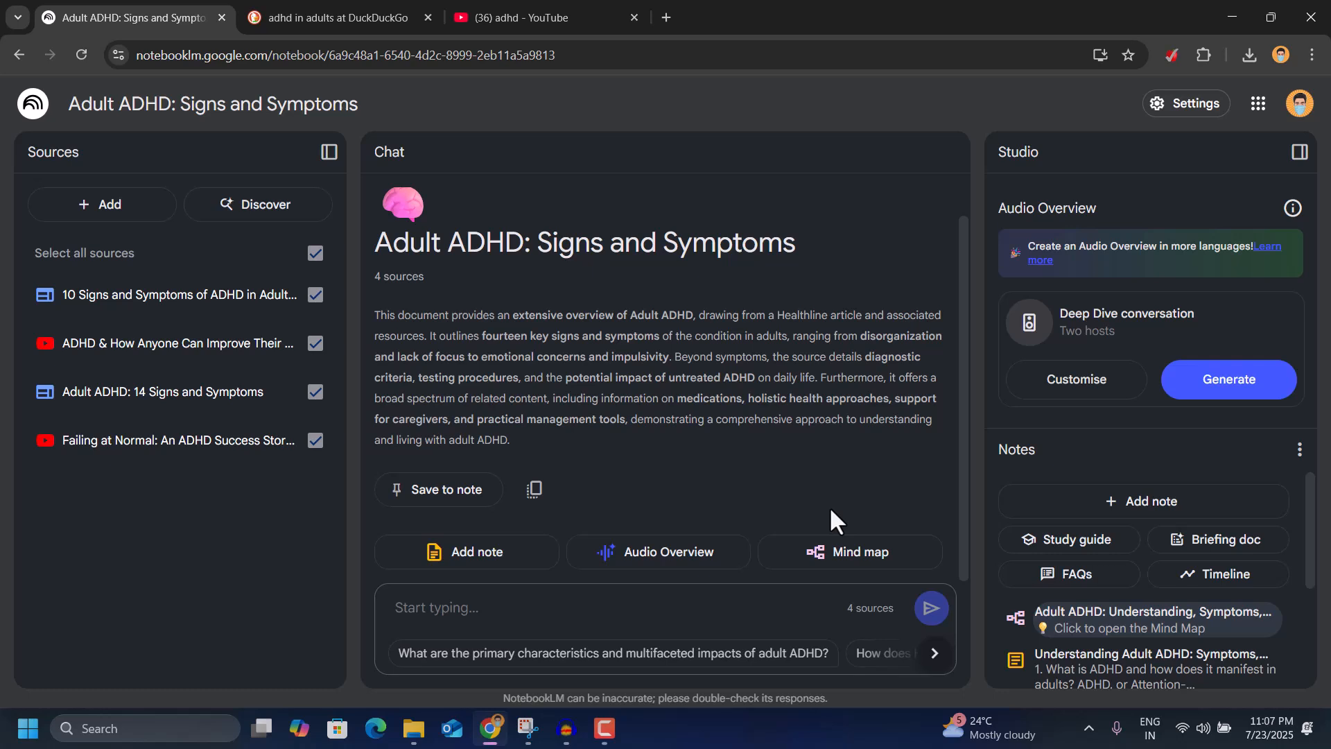
left_click(1082, 388)
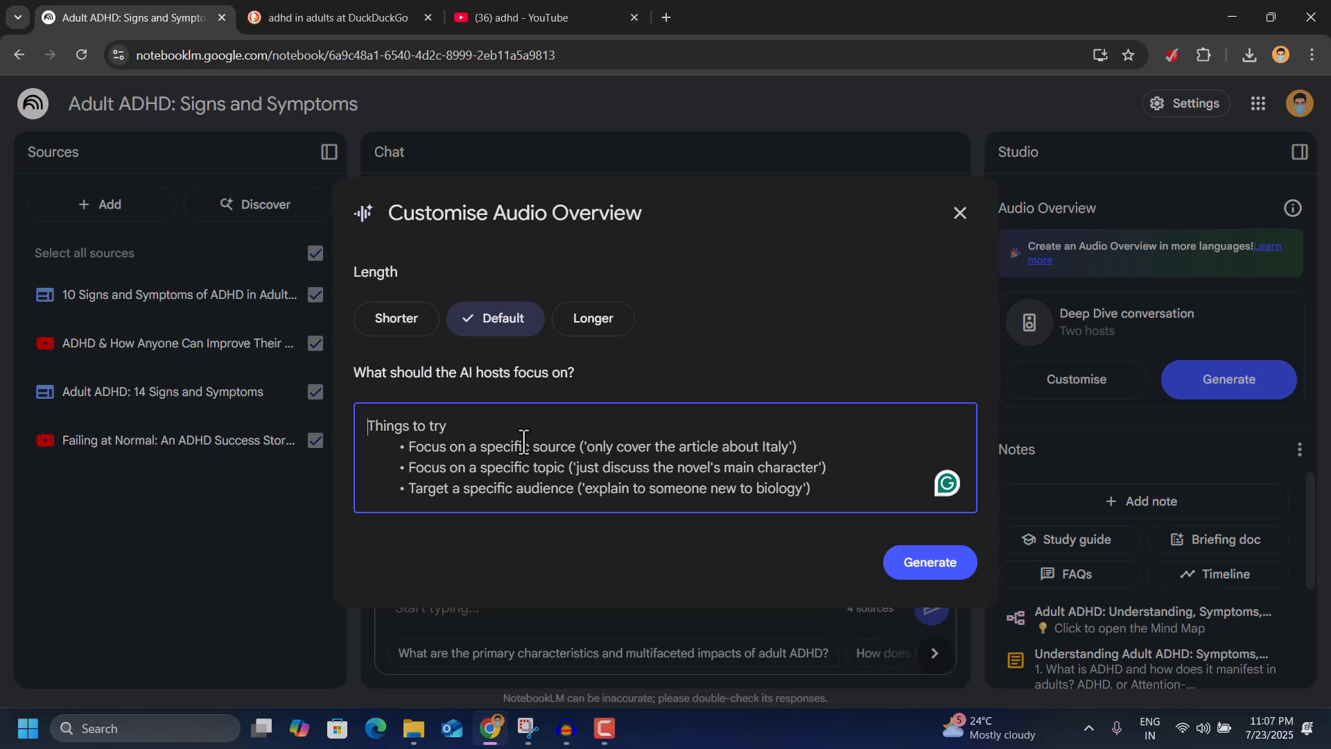
type("adhd ")
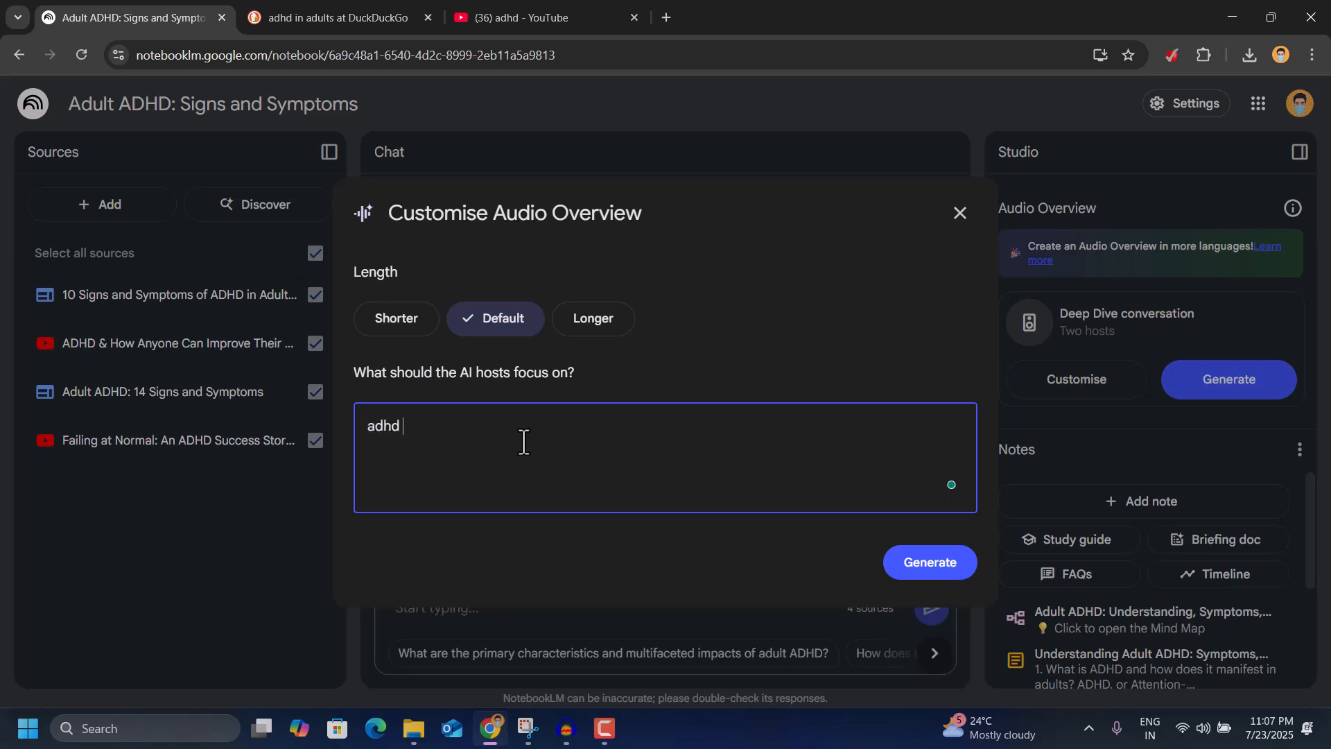
type("in adults but in workplace")
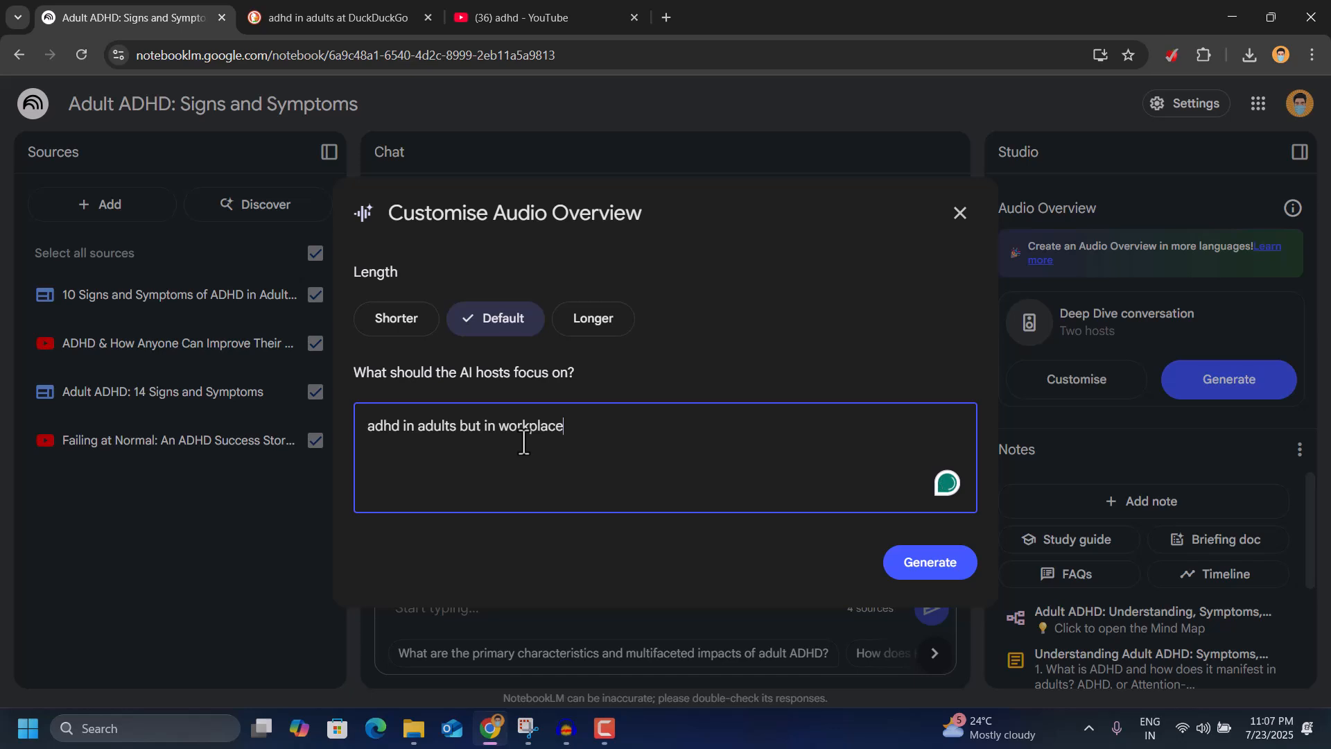
left_click(367, 435)
type("how")
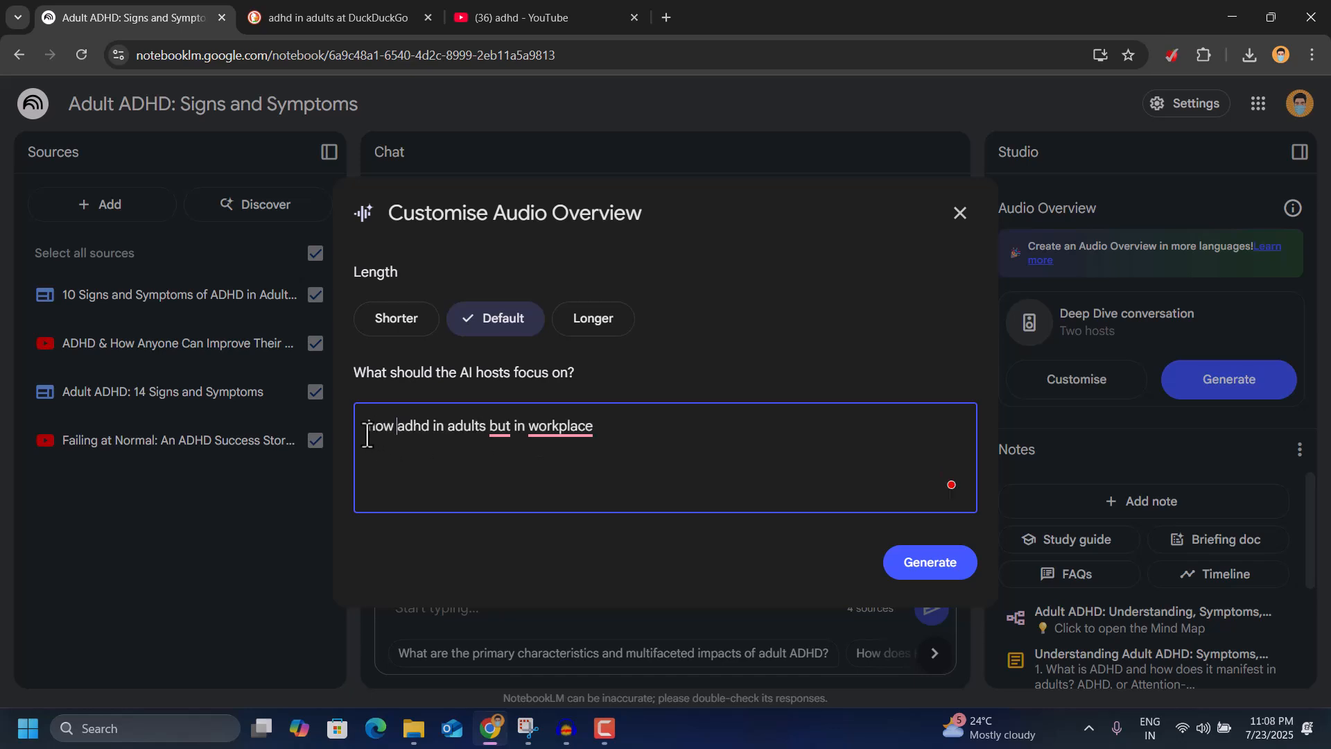
key("Right")
key("Right")
key("Right")
key("Right")
type("imp")
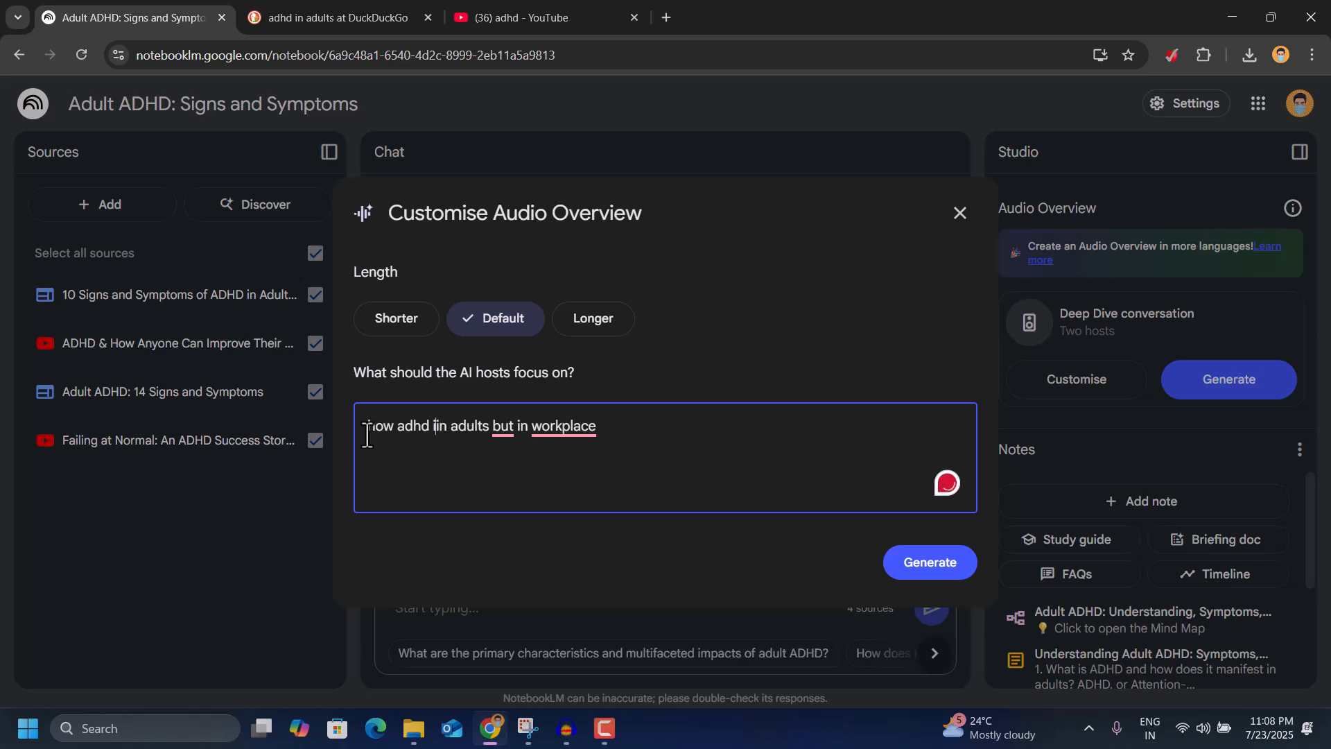
type("sct")
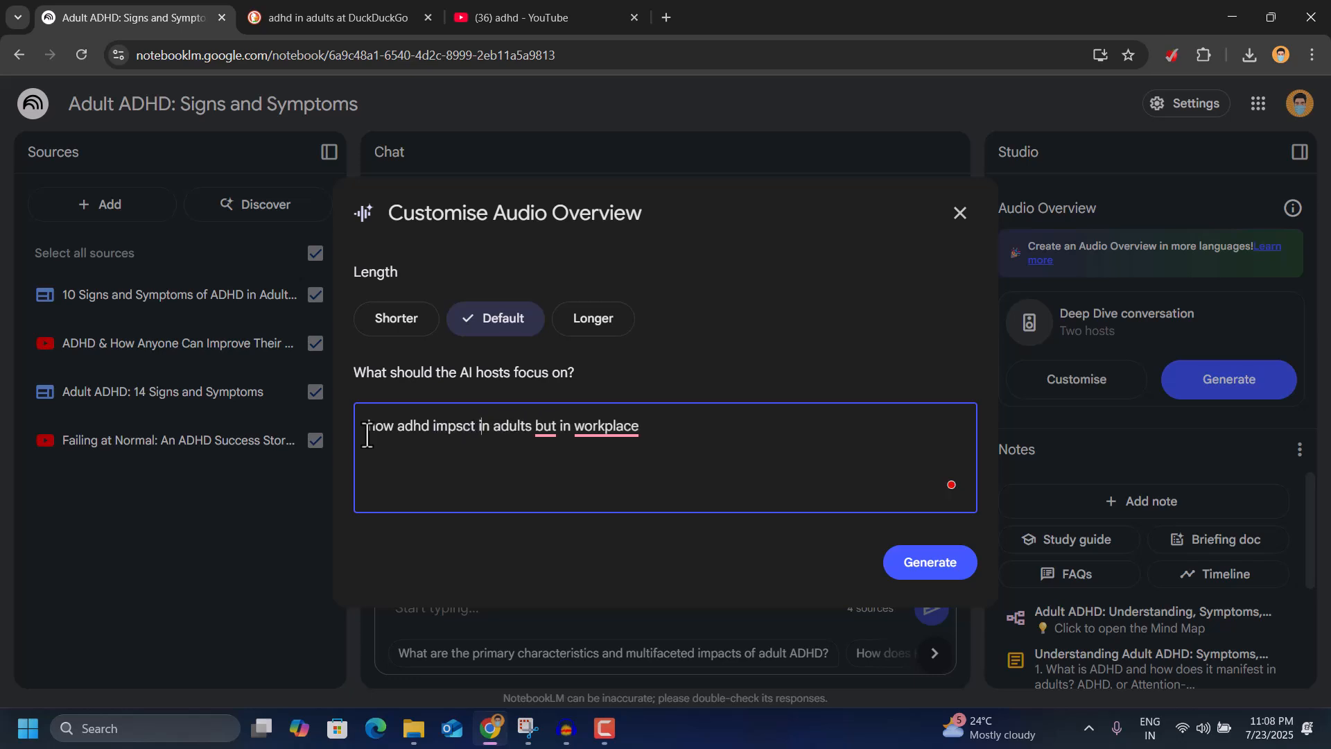
key("BackSpace")
key("BackSpace")
key("BackSpace")
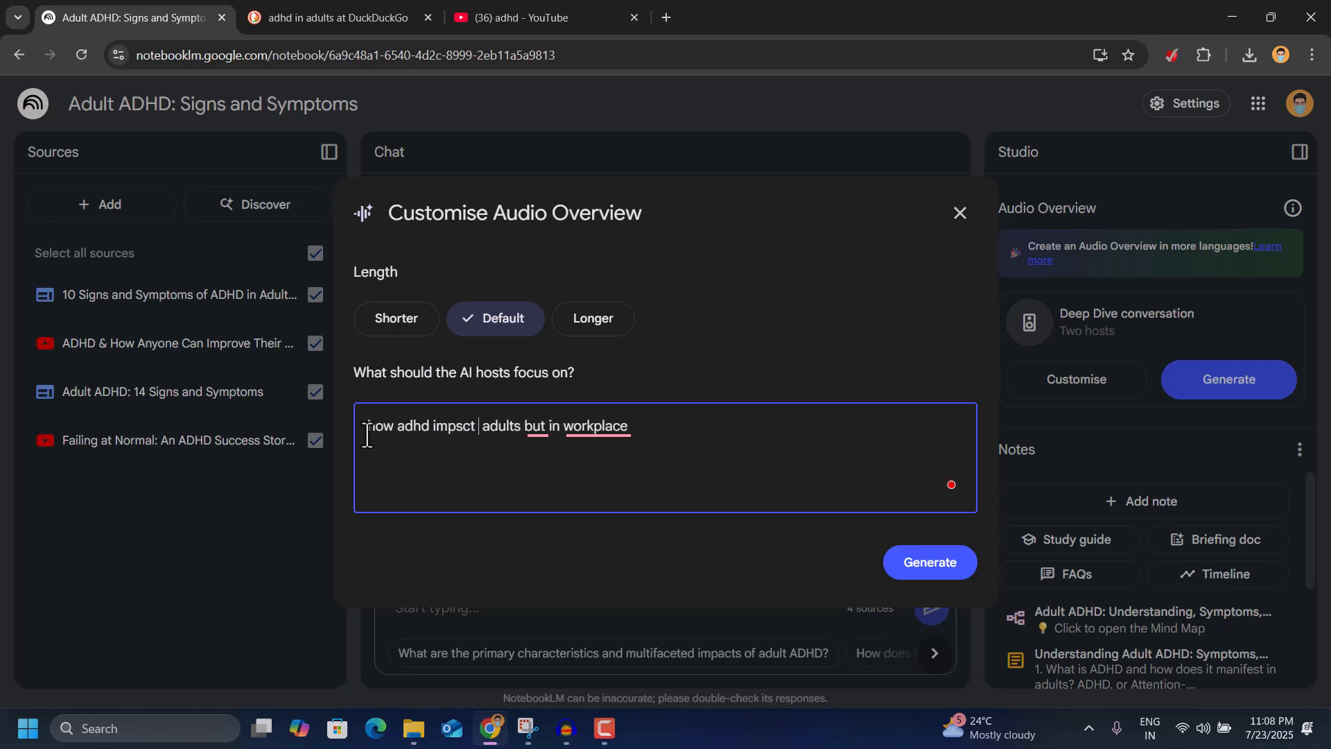
left_click(547, 433)
key("BackSpace")
key("BackSpace")
key("BackSpace")
key("BackSpace")
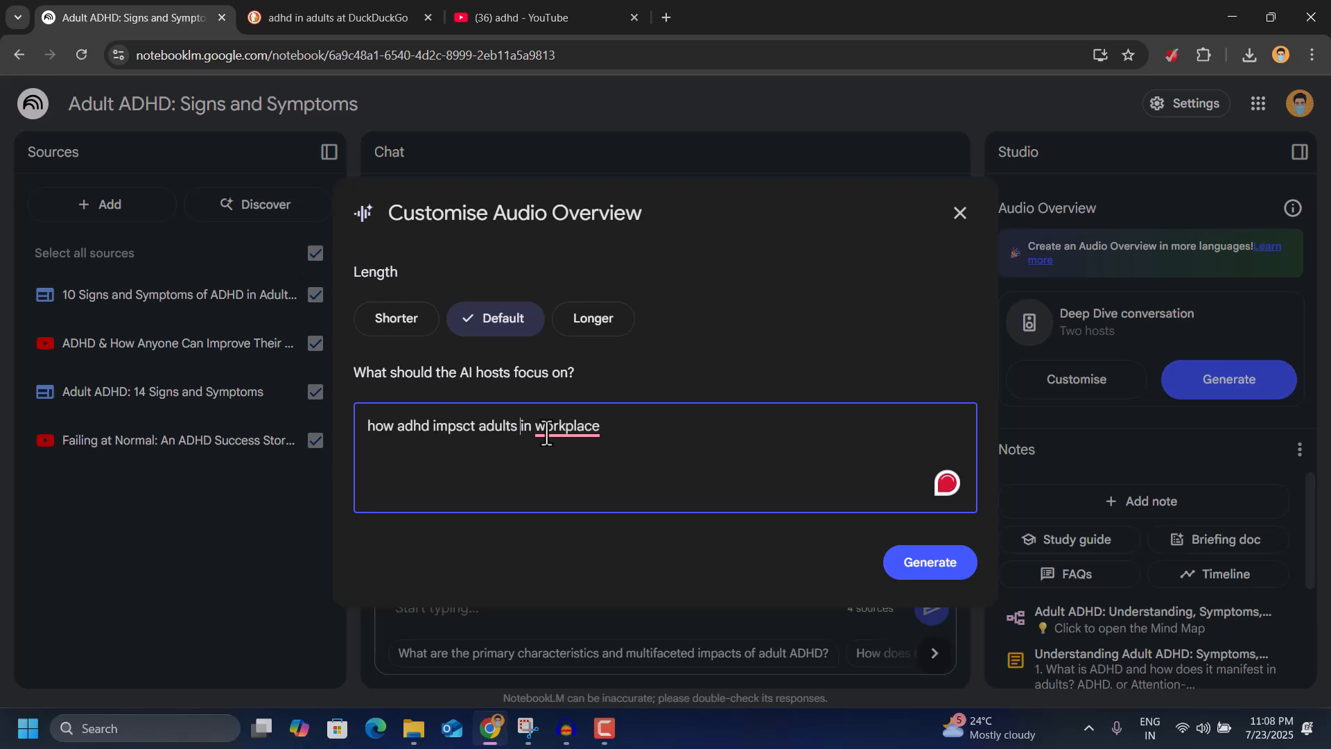
left_click(960, 213)
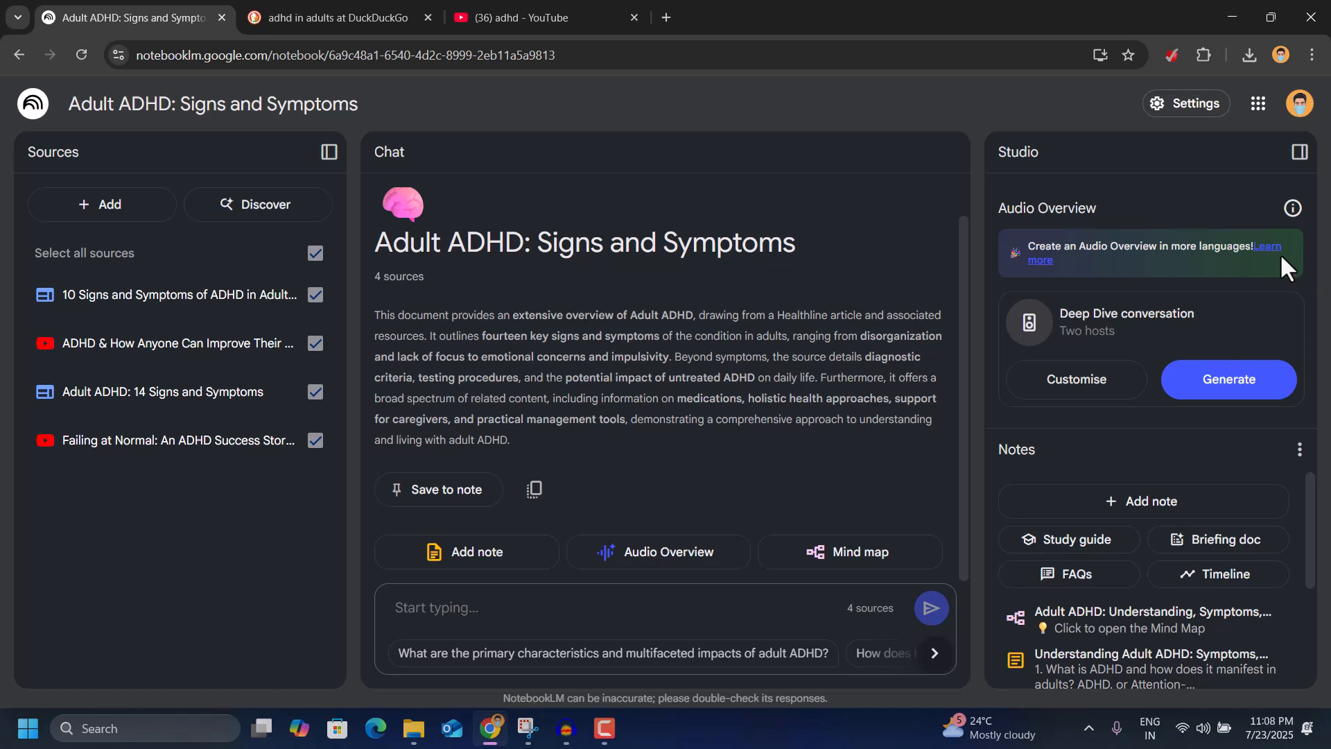
Browse the available output languages in the settings and keep English as the language override
left_click(1186, 122)
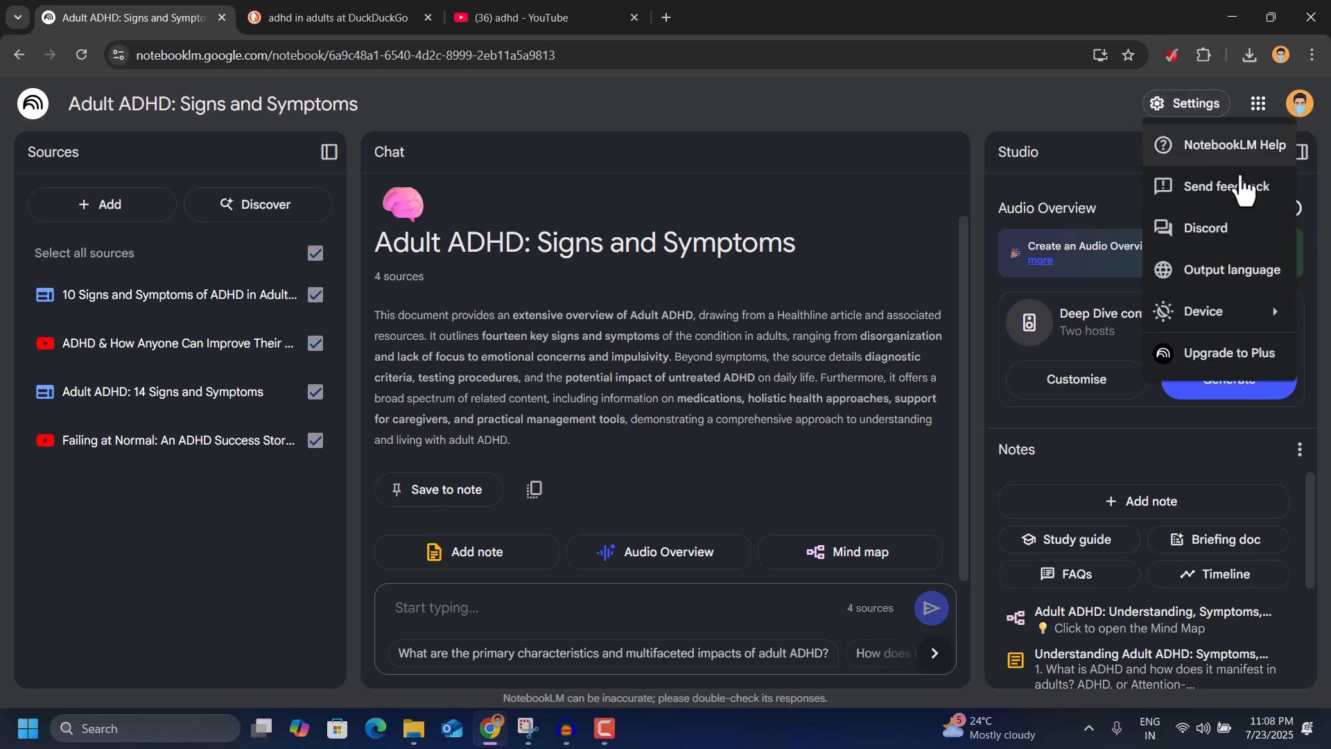
left_click(1210, 281)
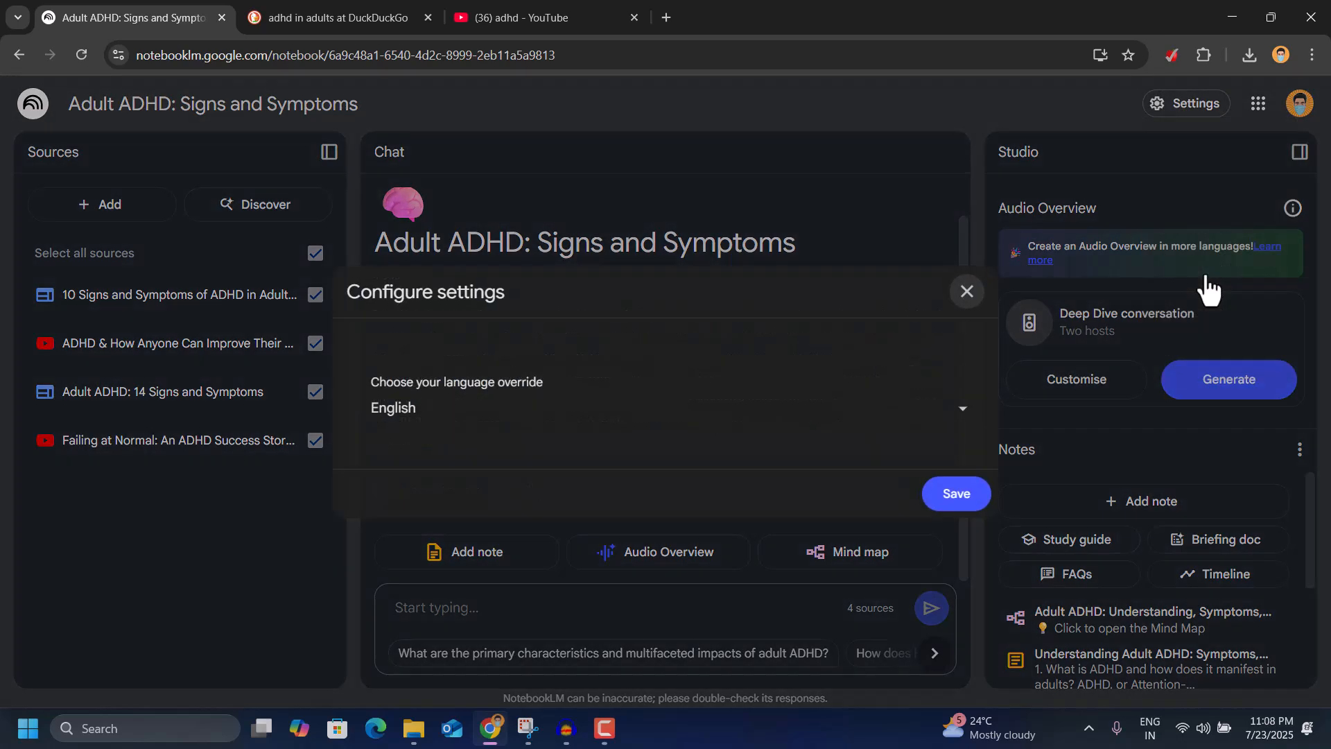
left_click(960, 413)
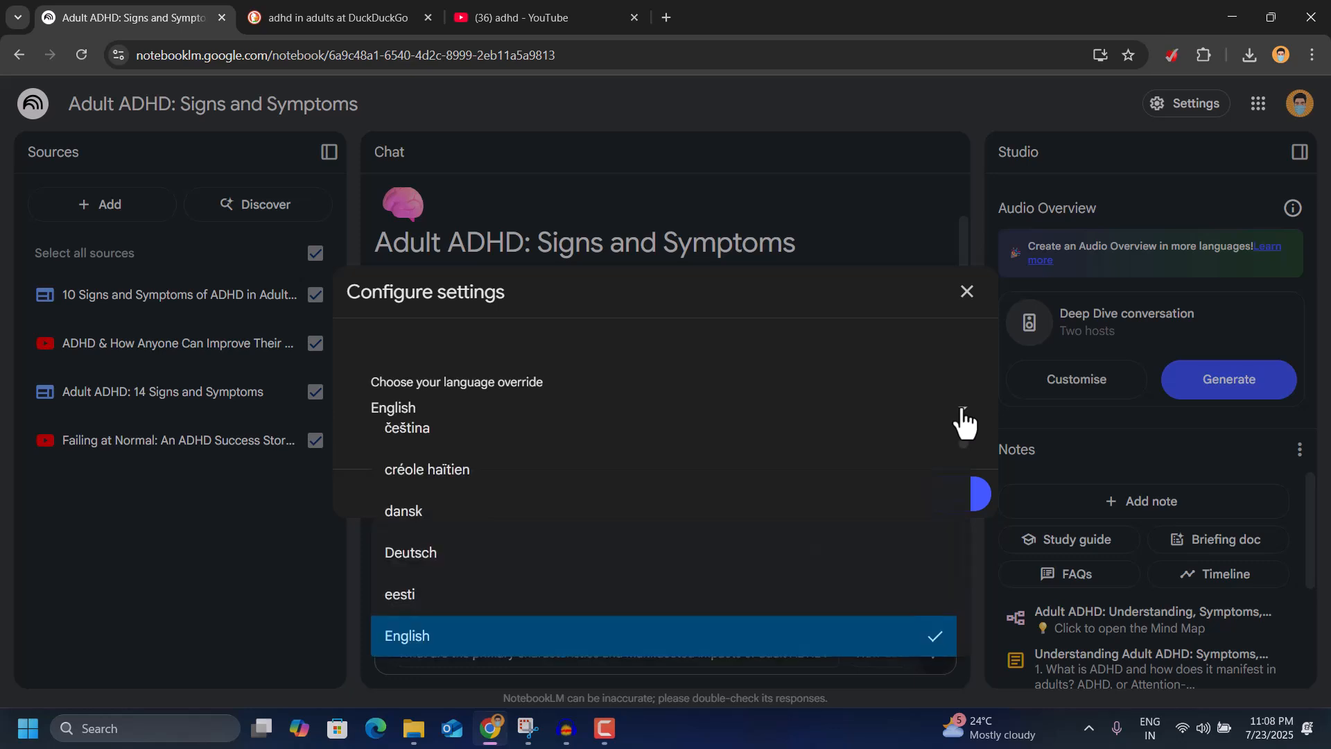
scroll(443, 534, "down", 9)
scroll(443, 539, "up", 9)
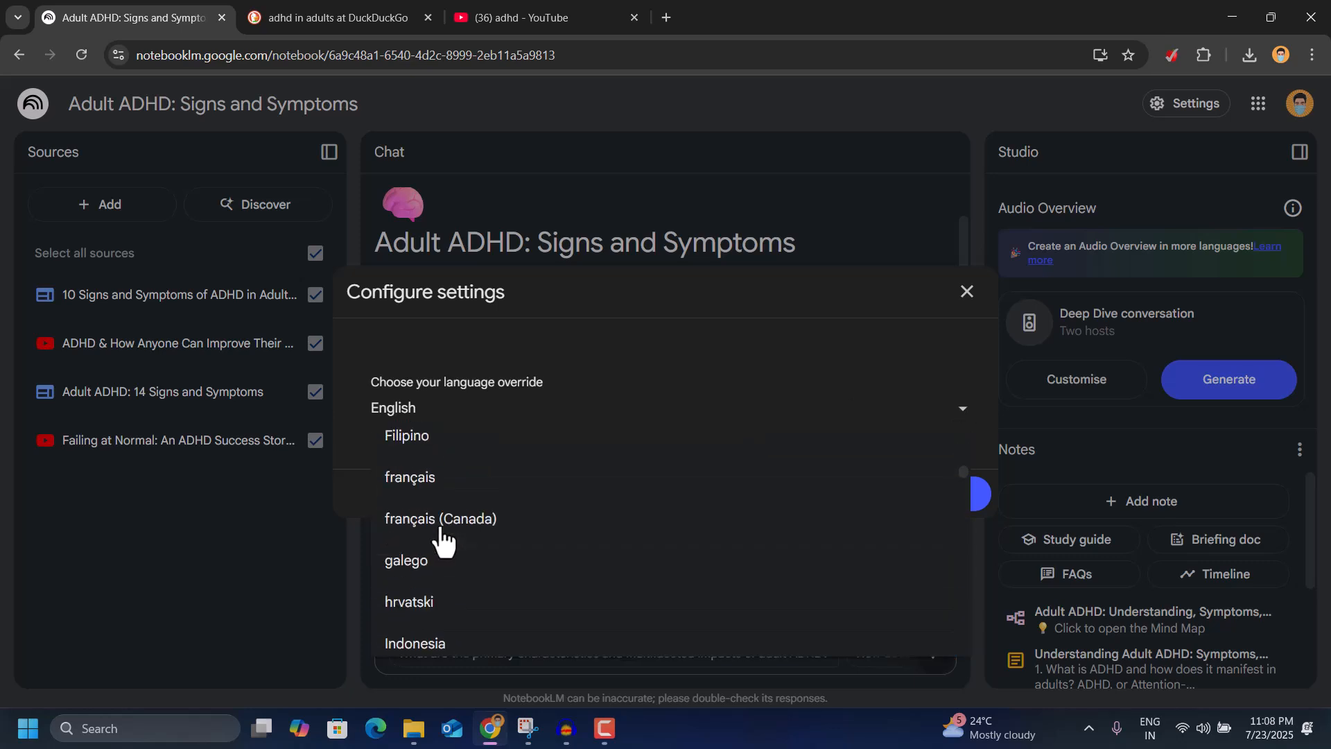
scroll(443, 541, "down", 2)
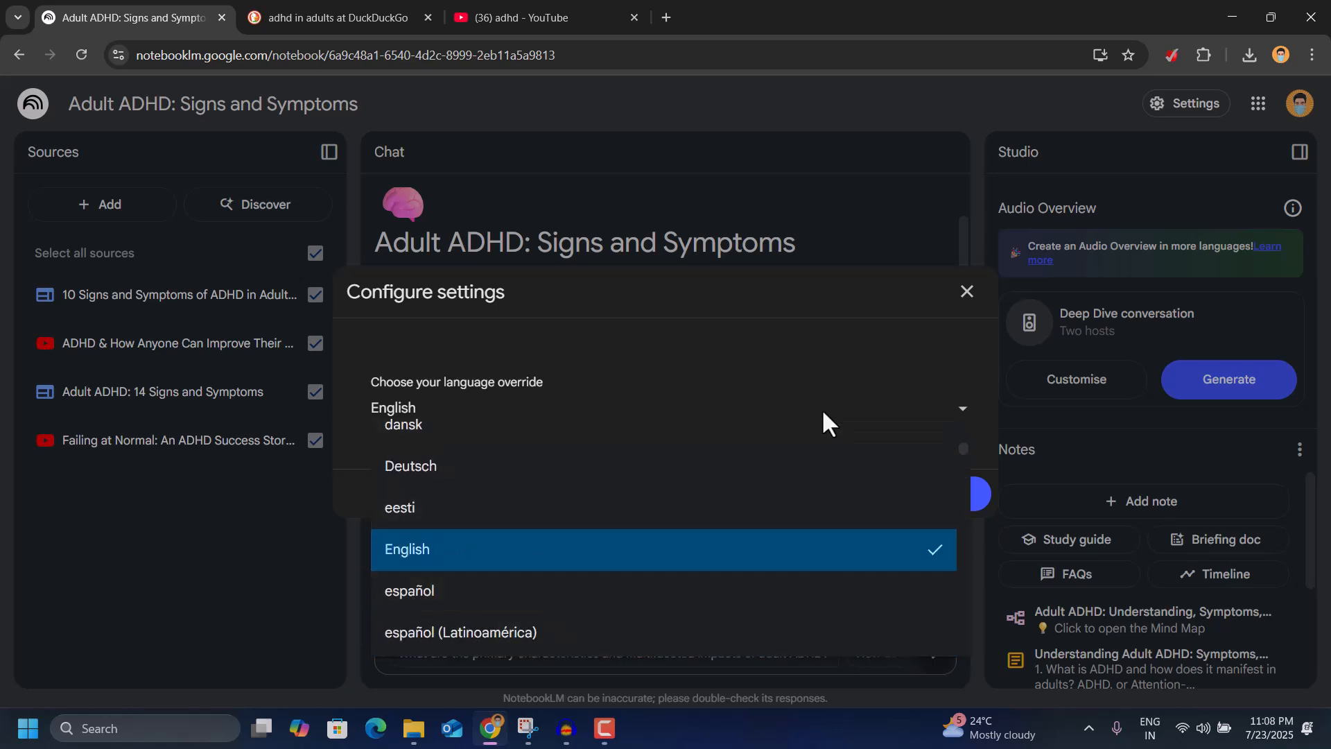
left_click(966, 289)
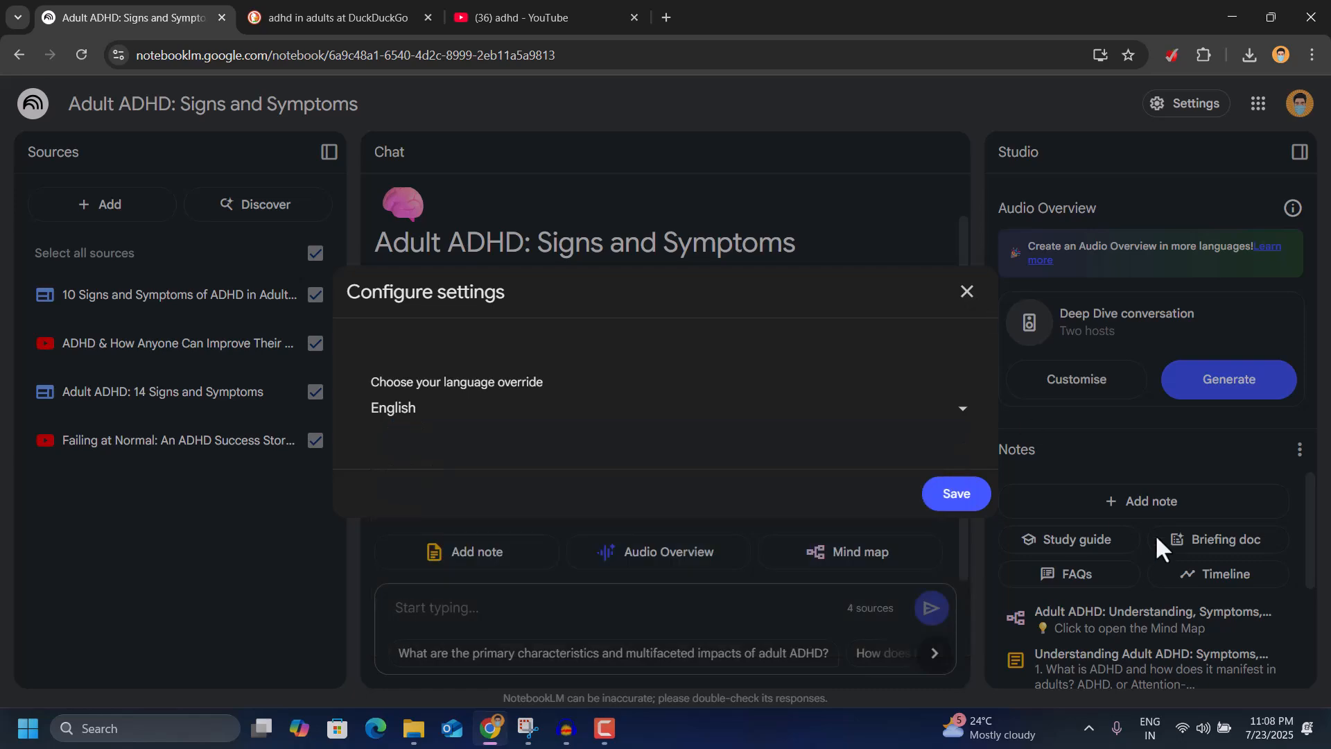
left_click(957, 495)
Generate a default-length audio overview customised with the prompt "focus on adhd in workplace"
left_click(1092, 383)
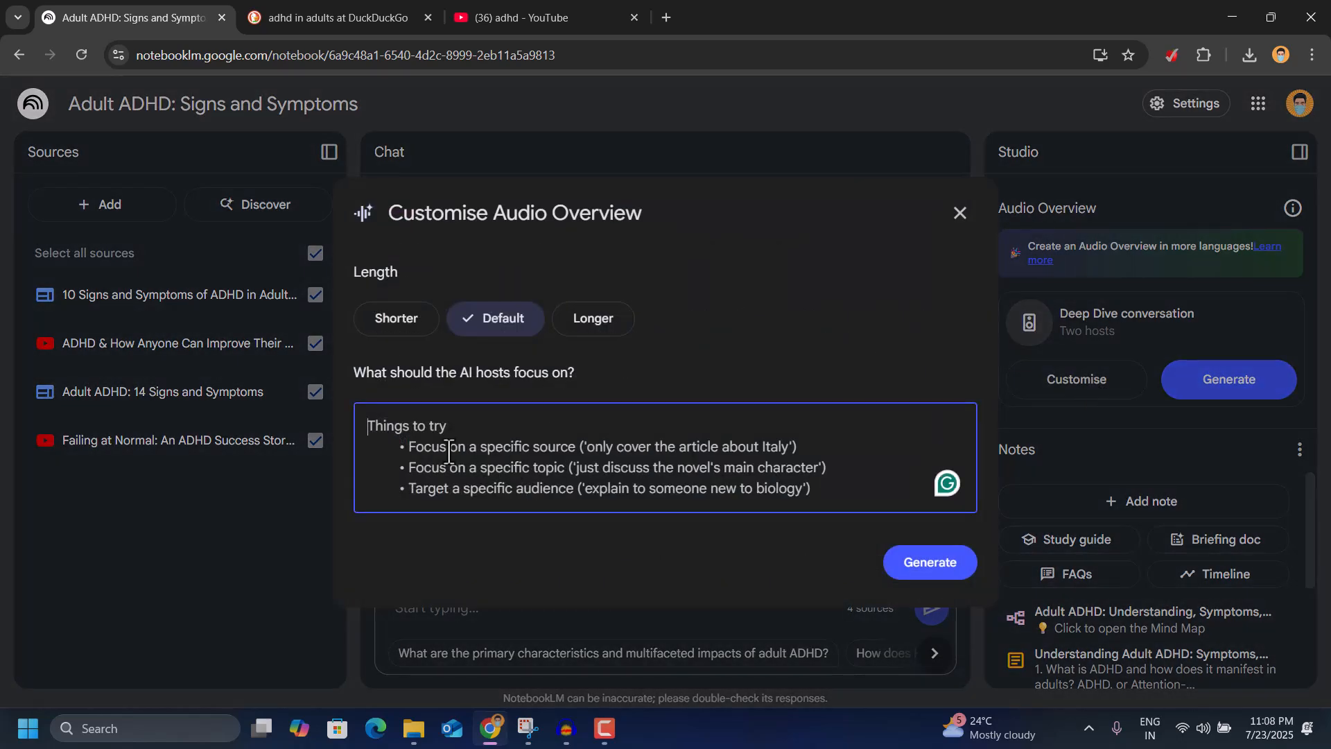
type("f")
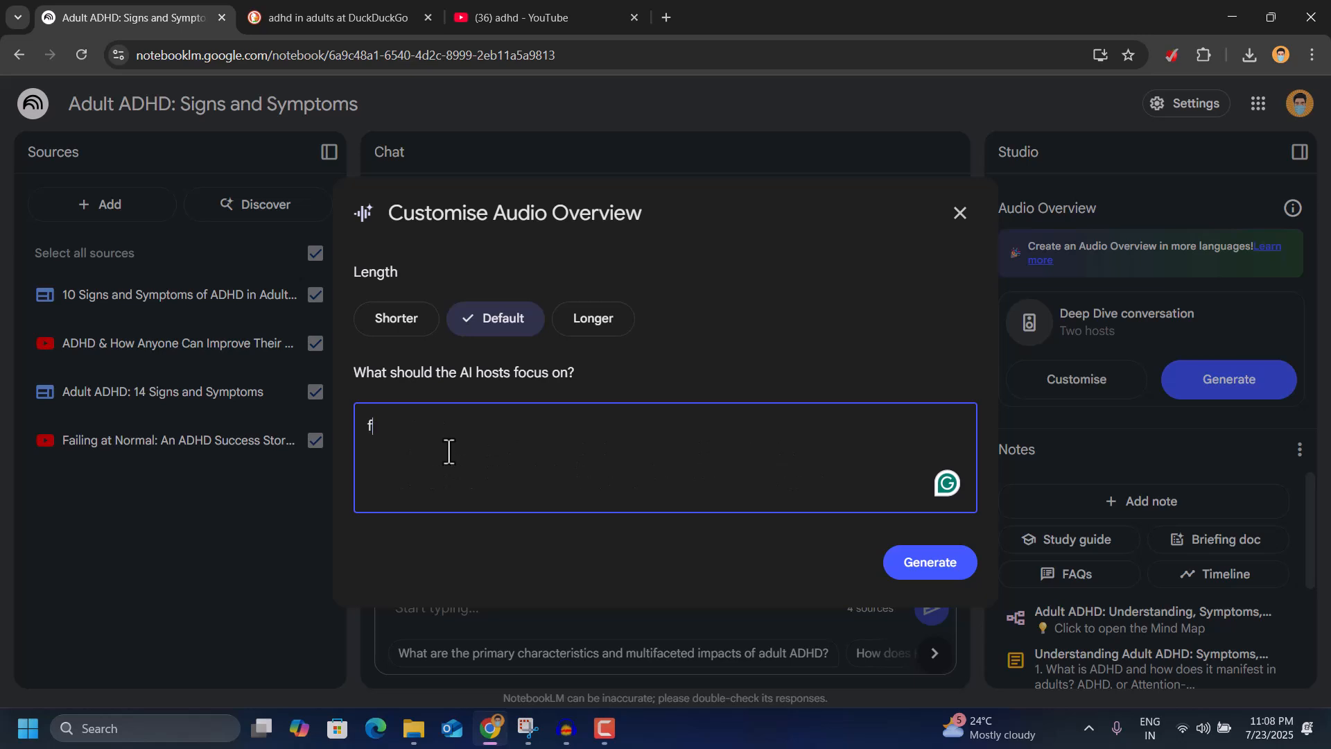
type("ocus on ")
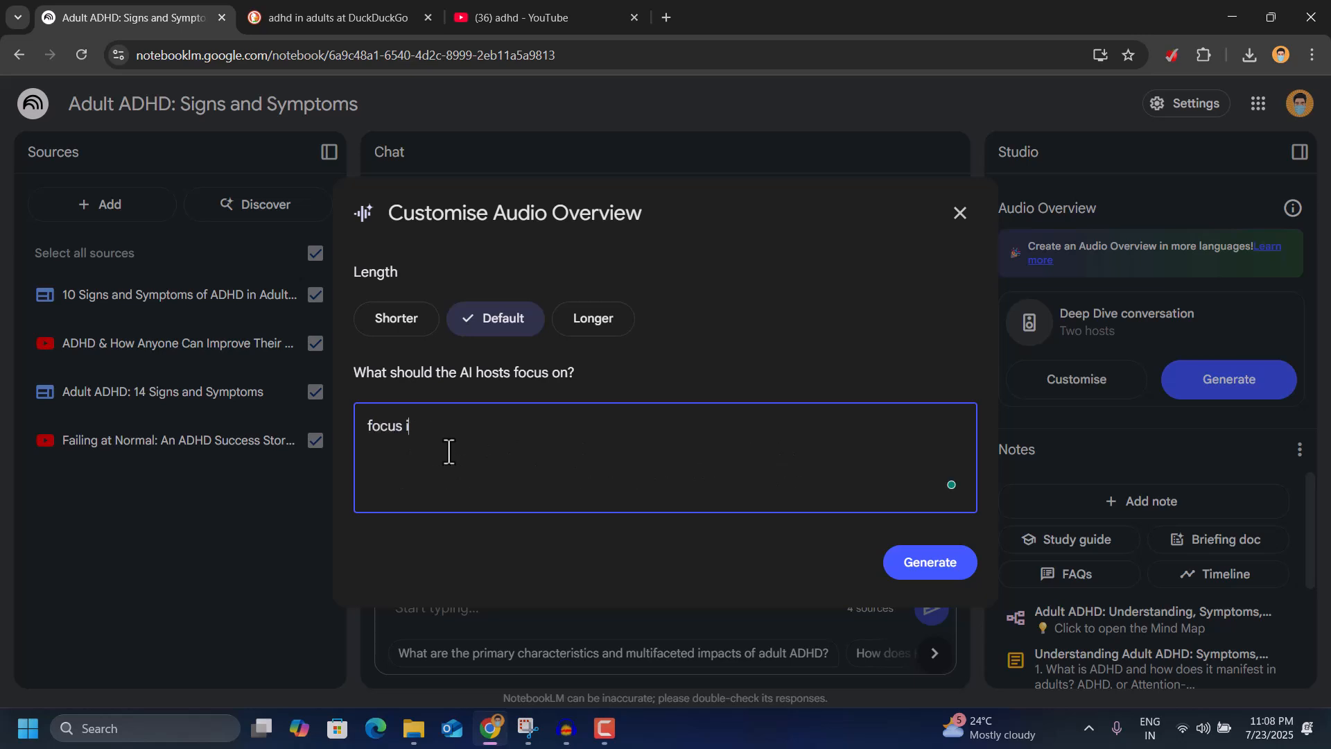
type("adhd in workplace")
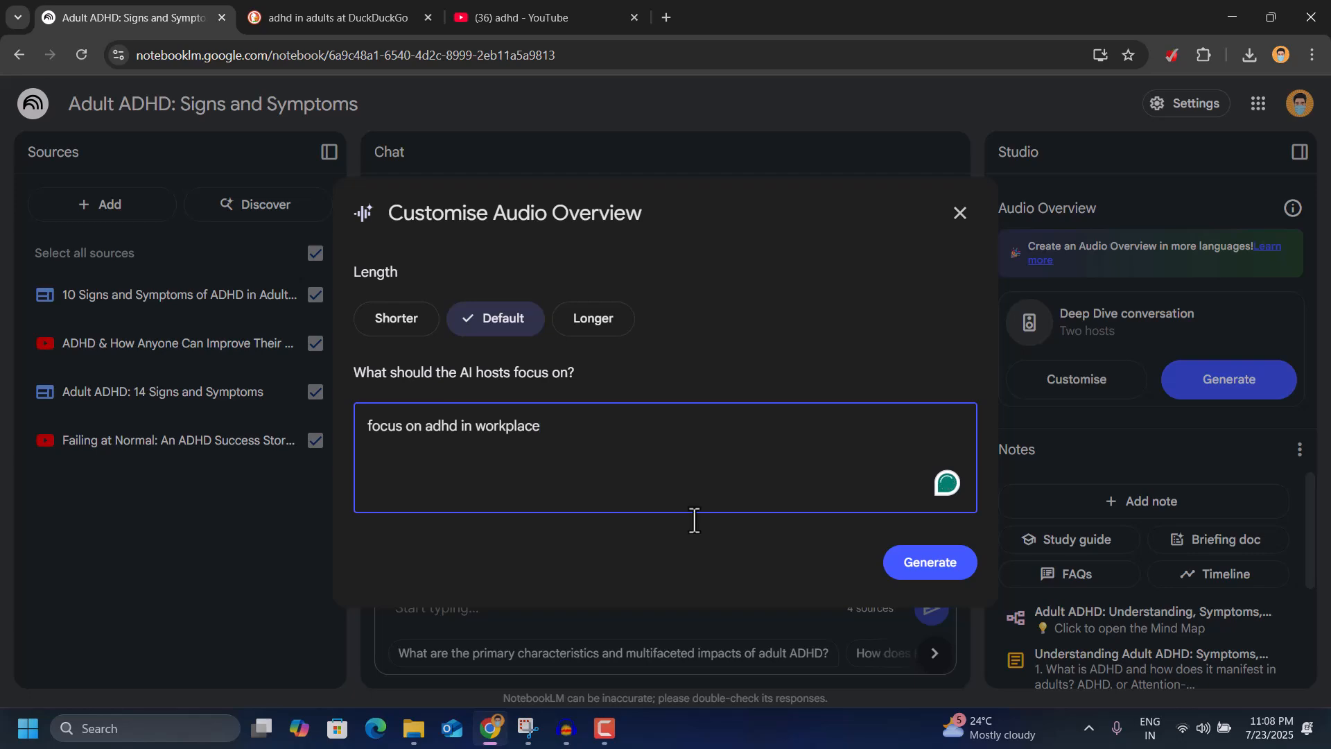
left_click(924, 570)
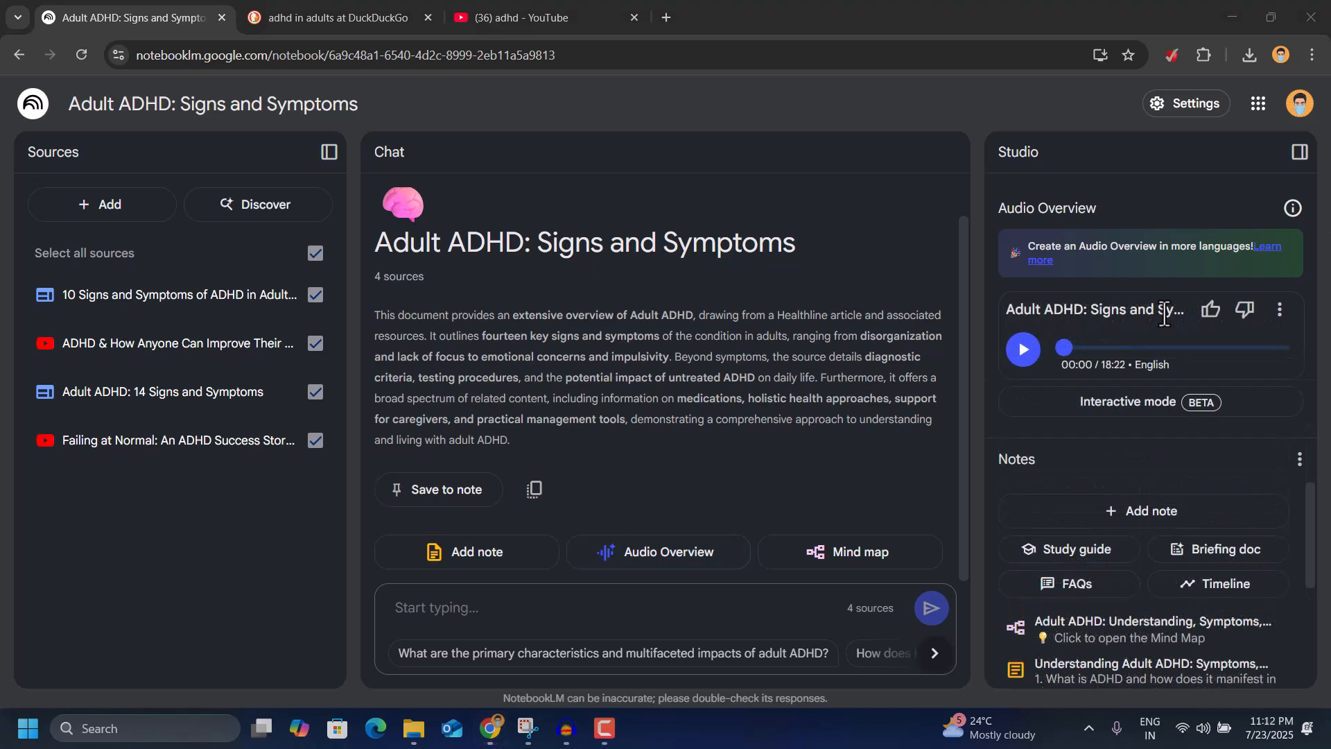
Listen to the beginning of the generated audio overview, pause it, and open its interactive mode
left_click(1021, 357)
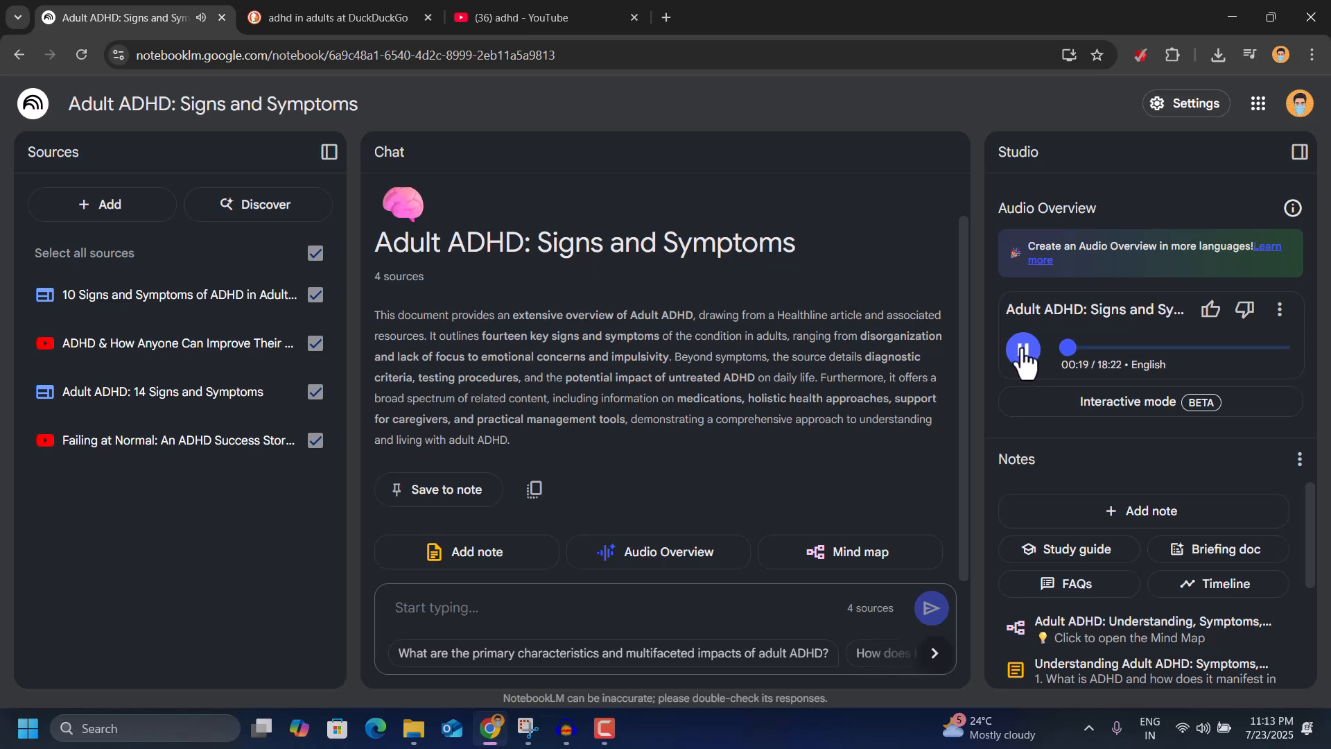
left_click(1024, 352)
left_click(1111, 411)
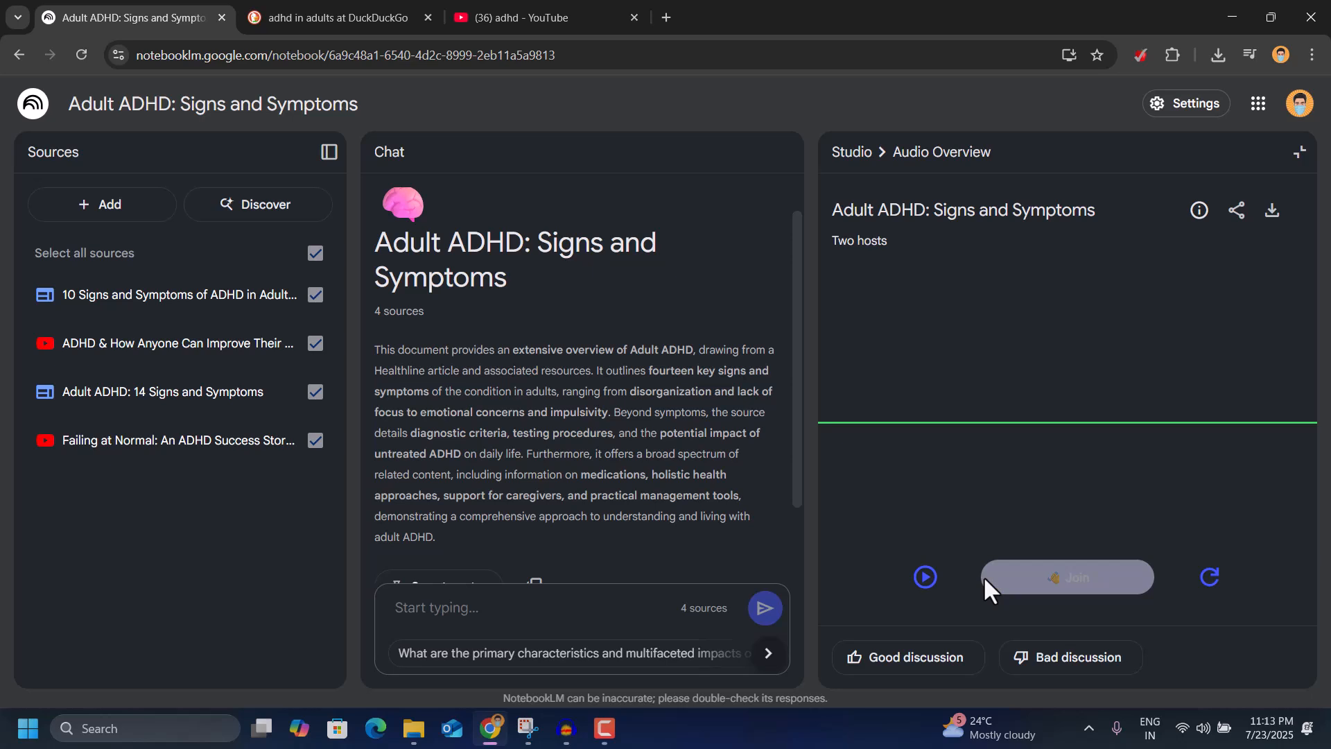
Play the audio overview in interactive mode, join the hosts' conversation, and pause playback
left_click(925, 579)
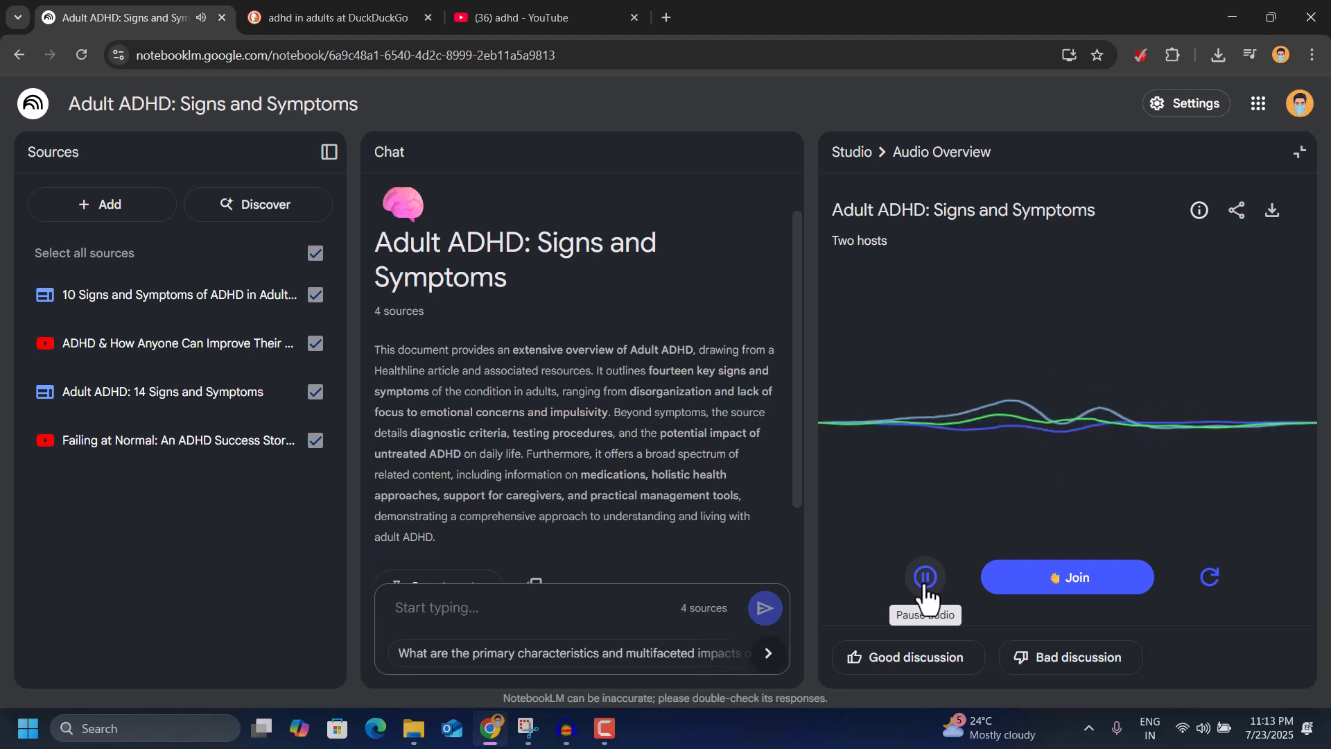
left_click(925, 581)
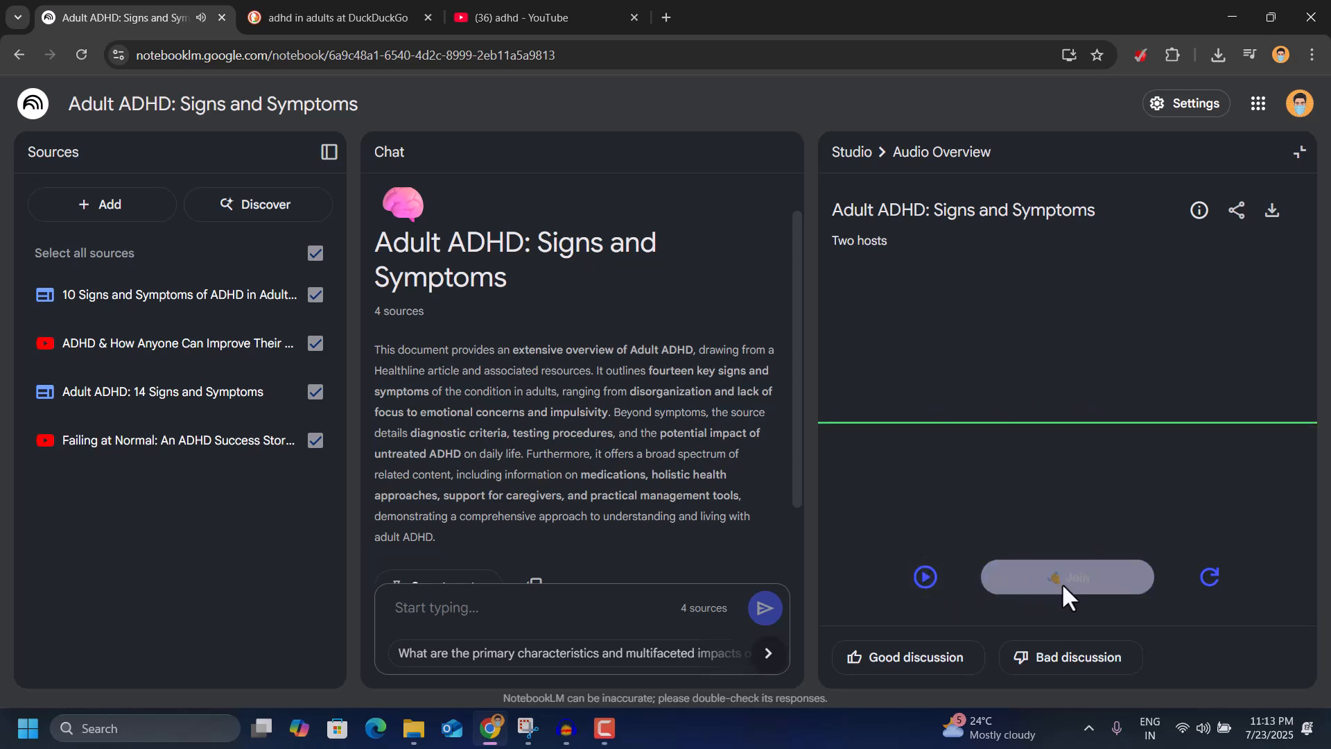
left_click(925, 576)
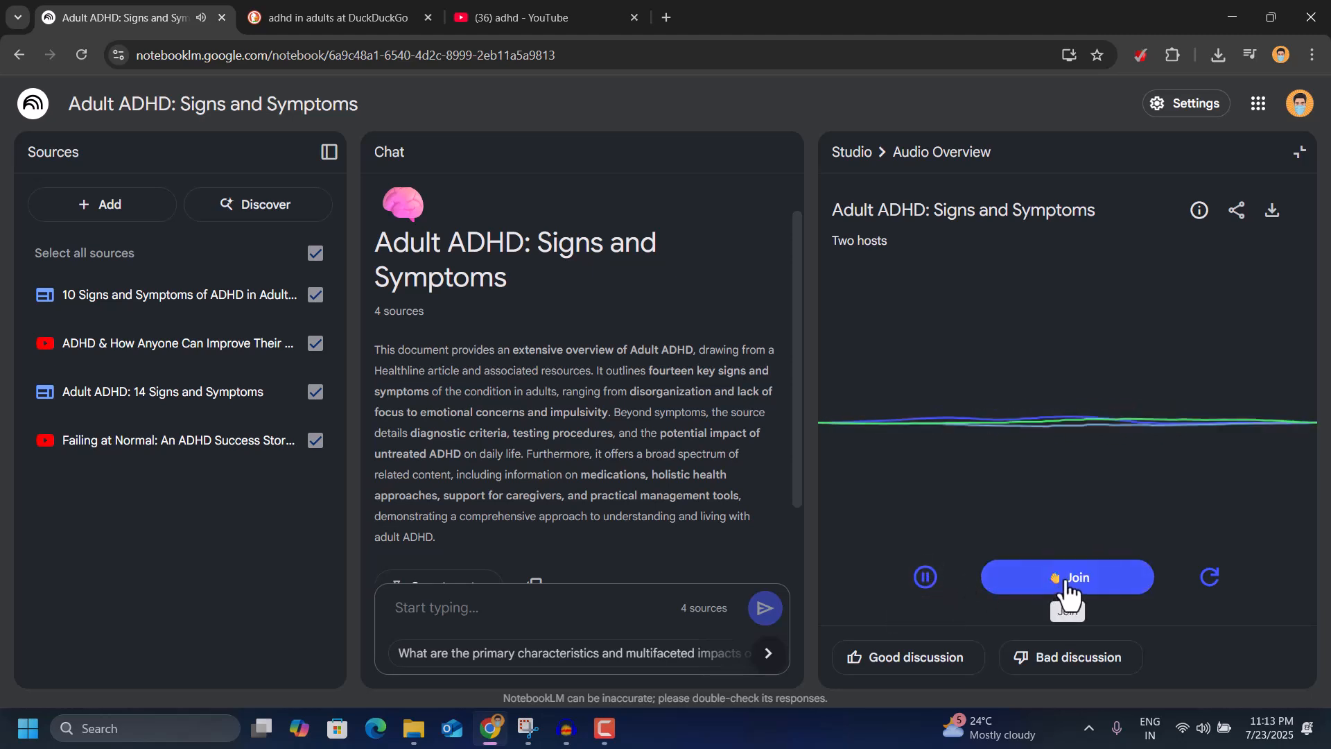
left_click(1066, 584)
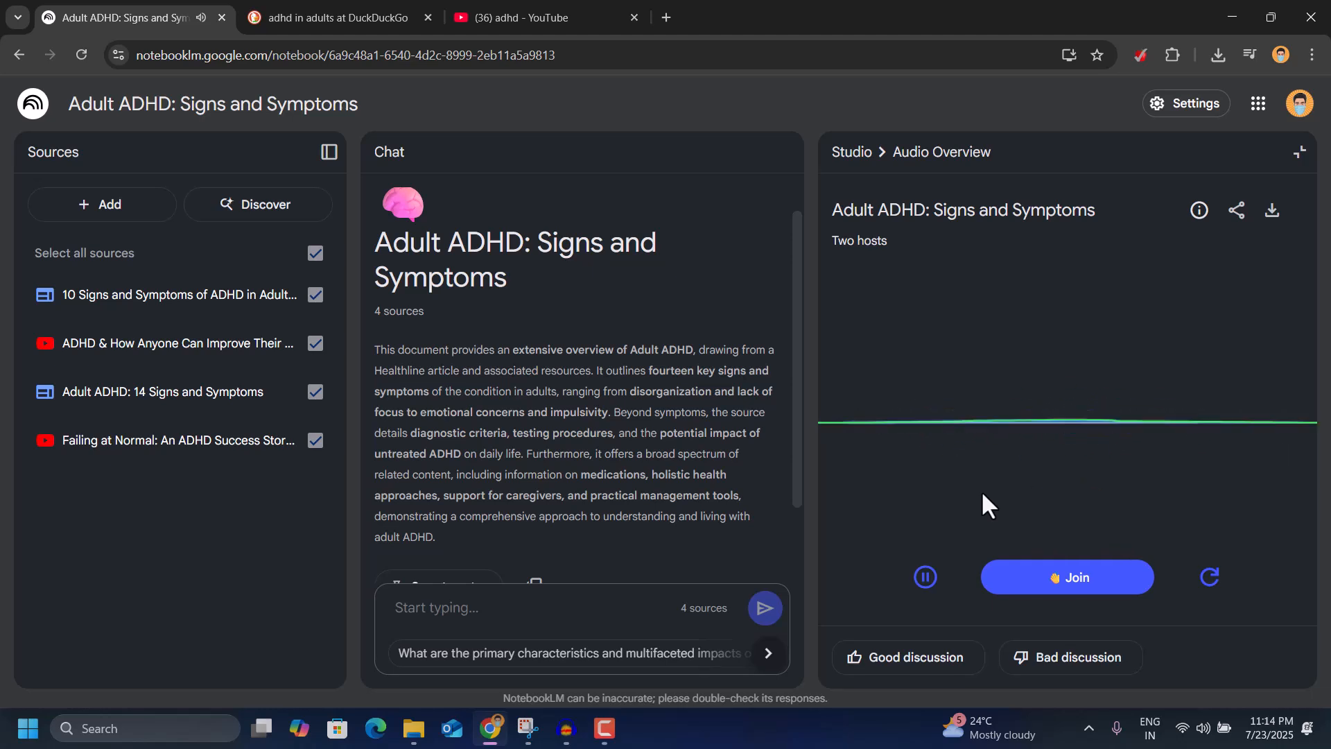
left_click(925, 576)
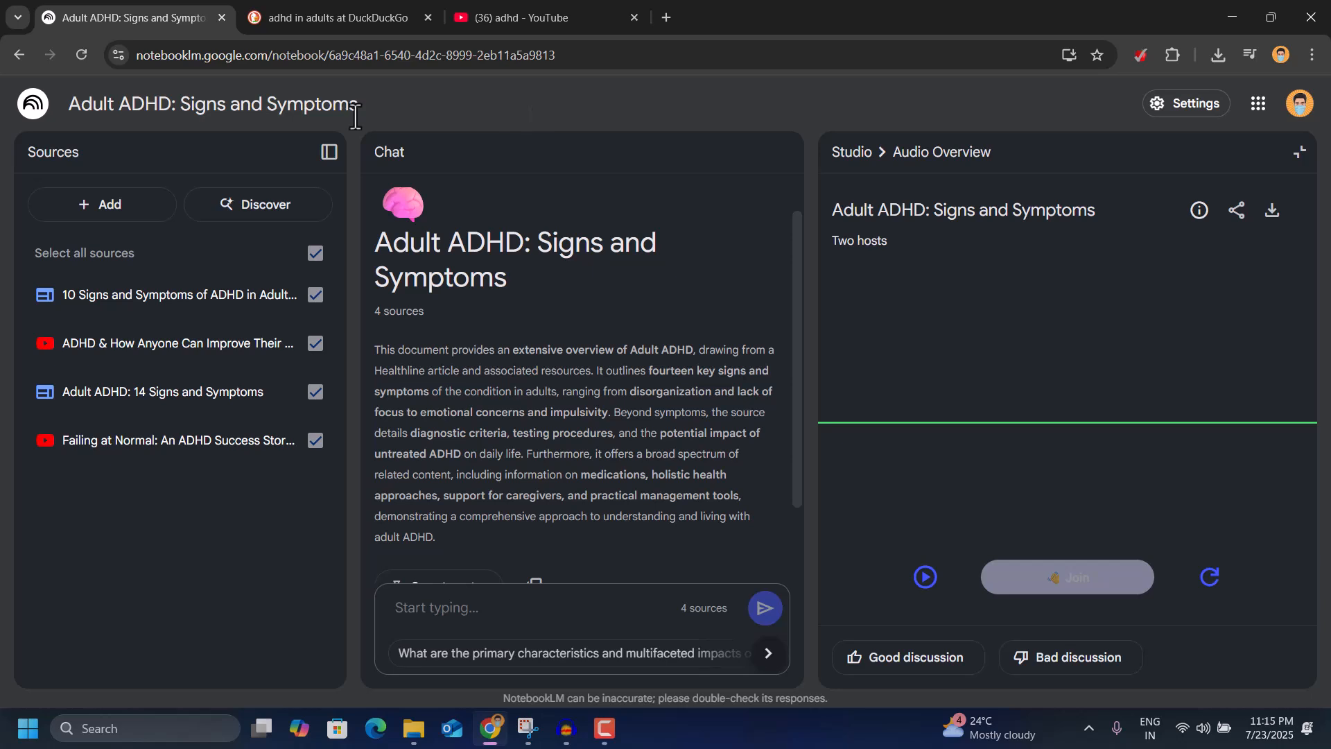
Return to the NotebookLM home page and look through the featured and recent notebooks
left_click(34, 105)
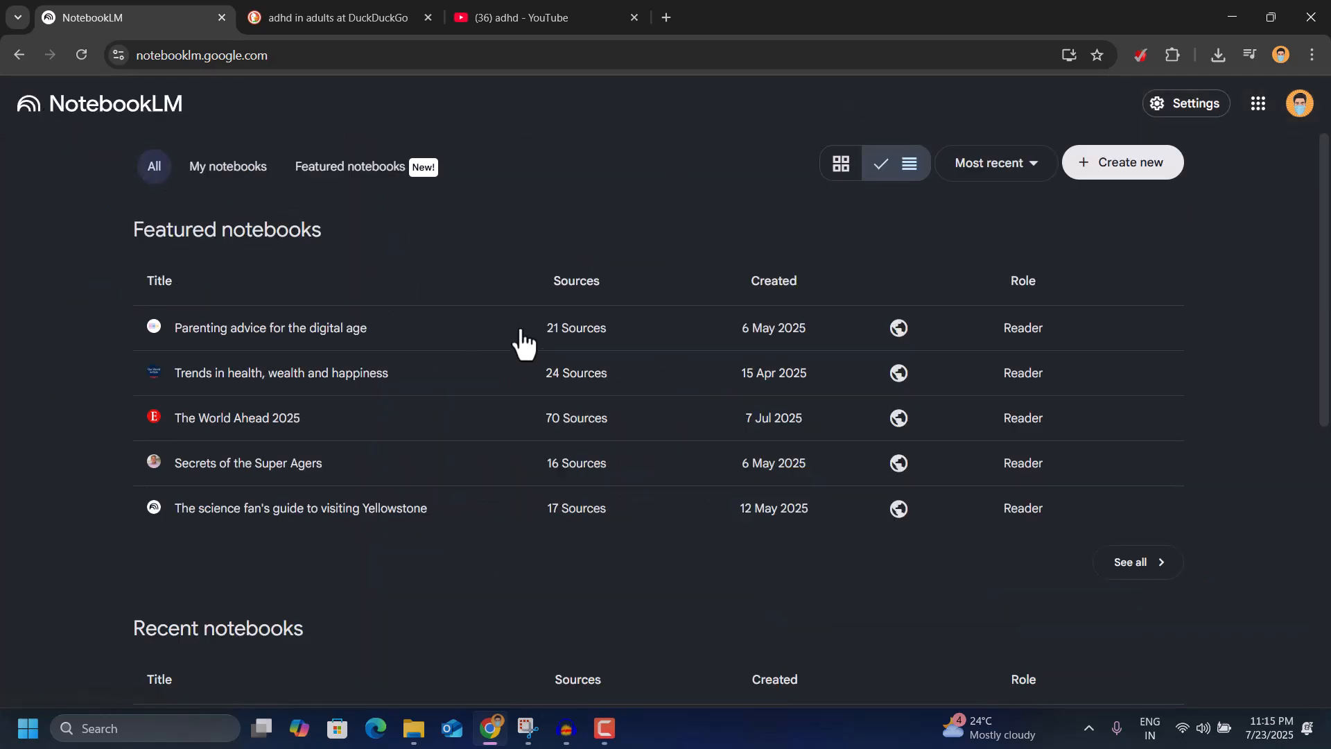
scroll(477, 533, "down", 3)
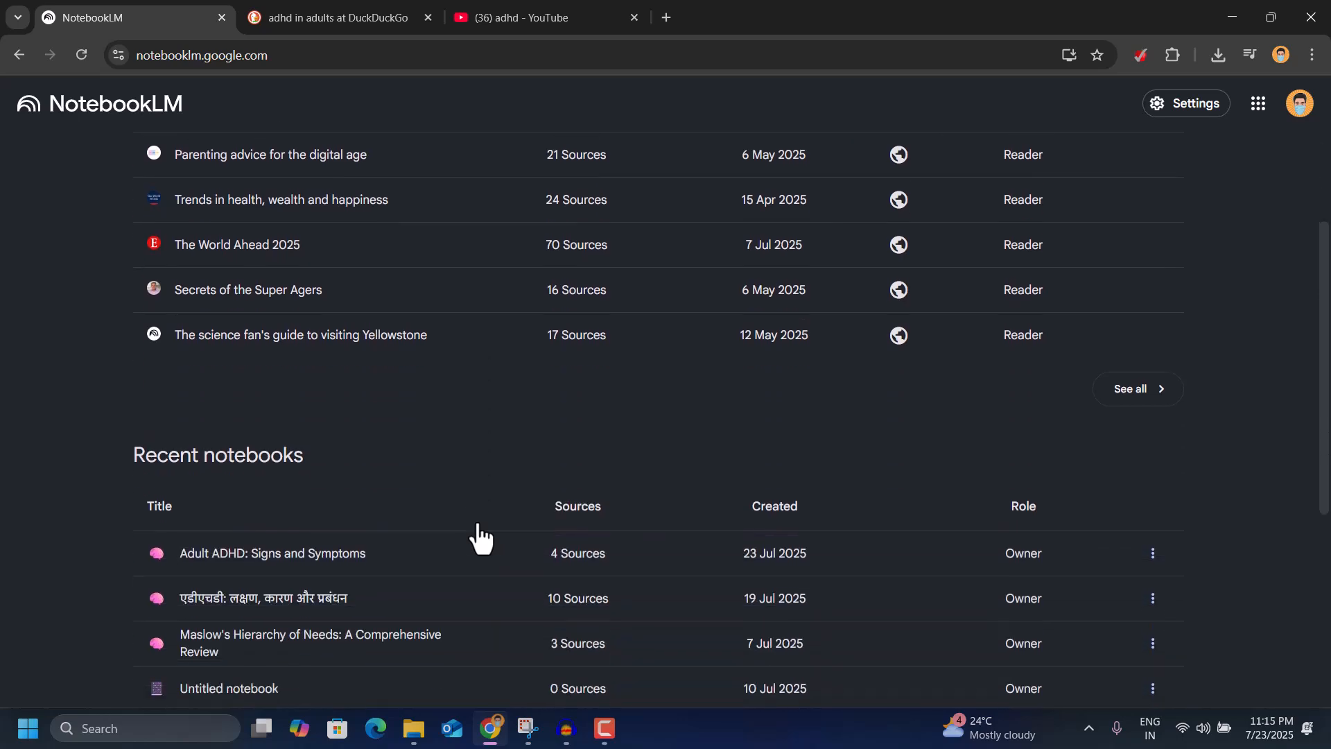
scroll(477, 534, "down", 2)
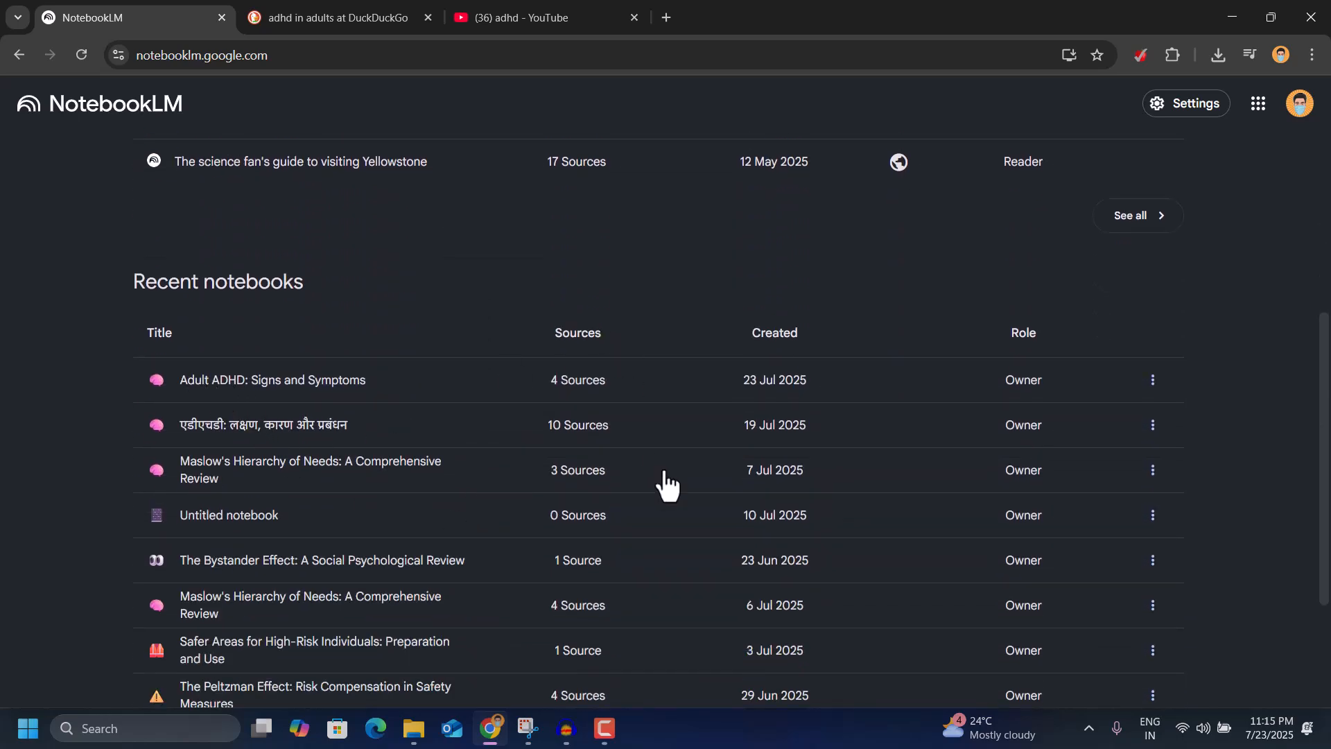
scroll(667, 483, "down", 3)
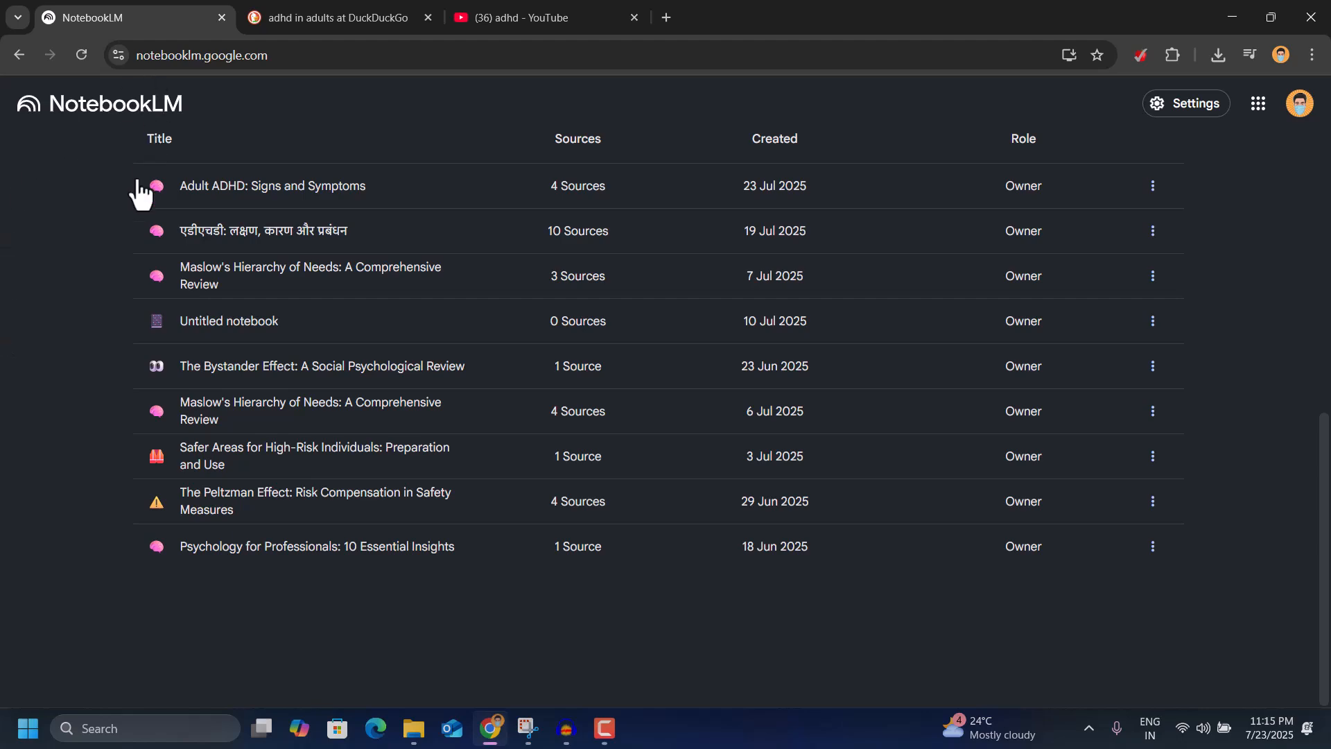
scroll(1278, 496, "up", 5)
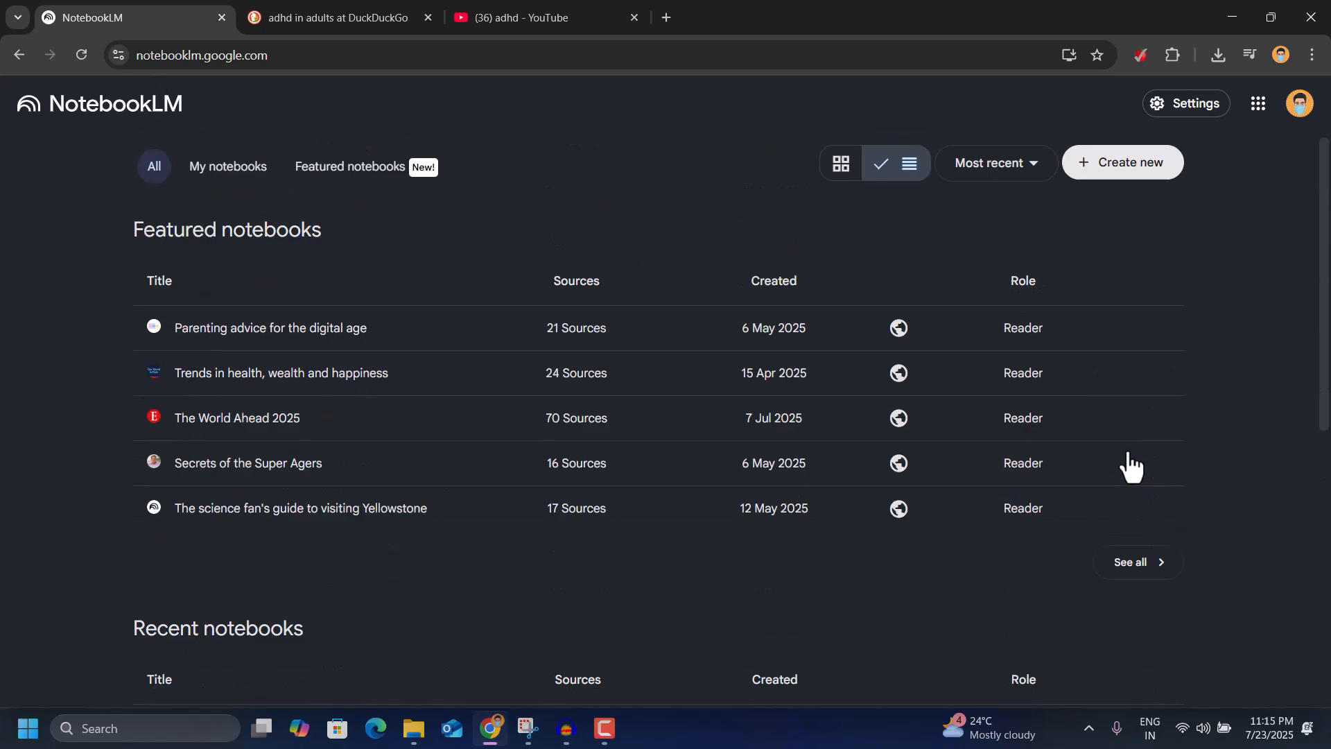
scroll(1172, 601, "down", 3)
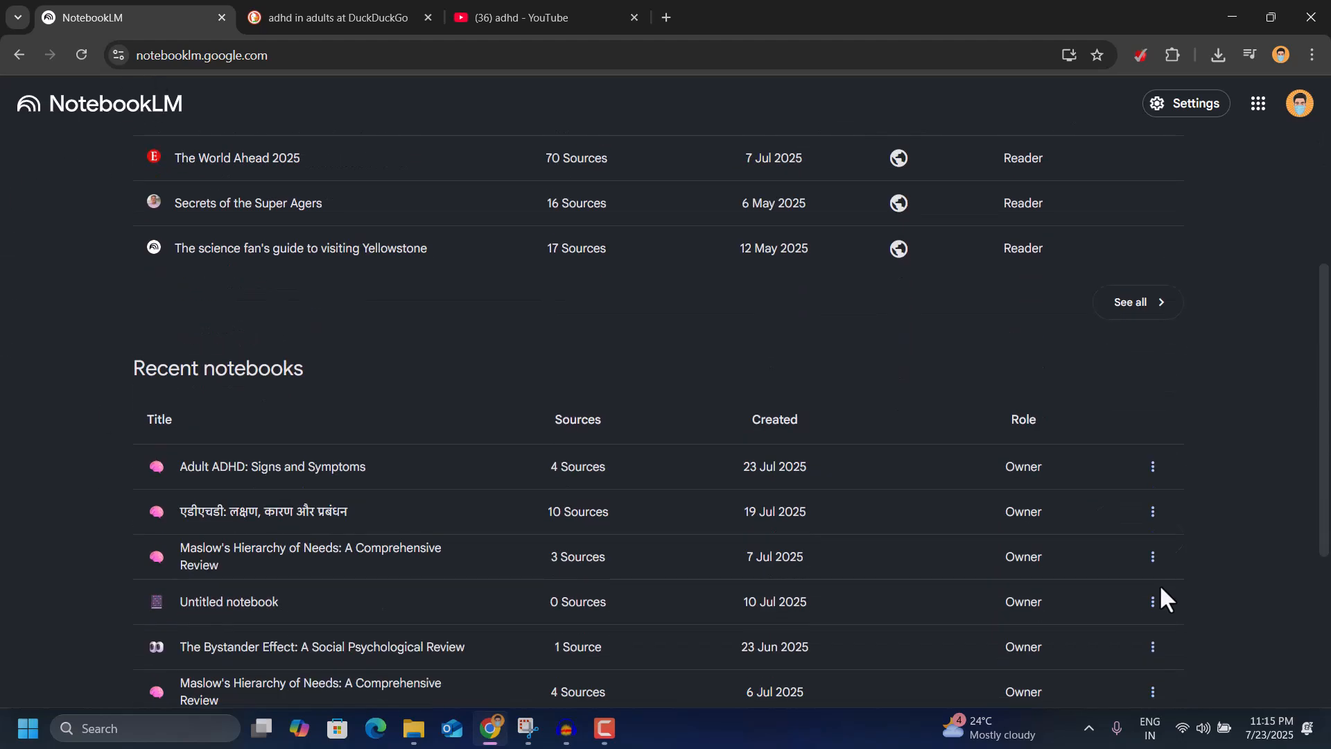
scroll(701, 419, "up", 2)
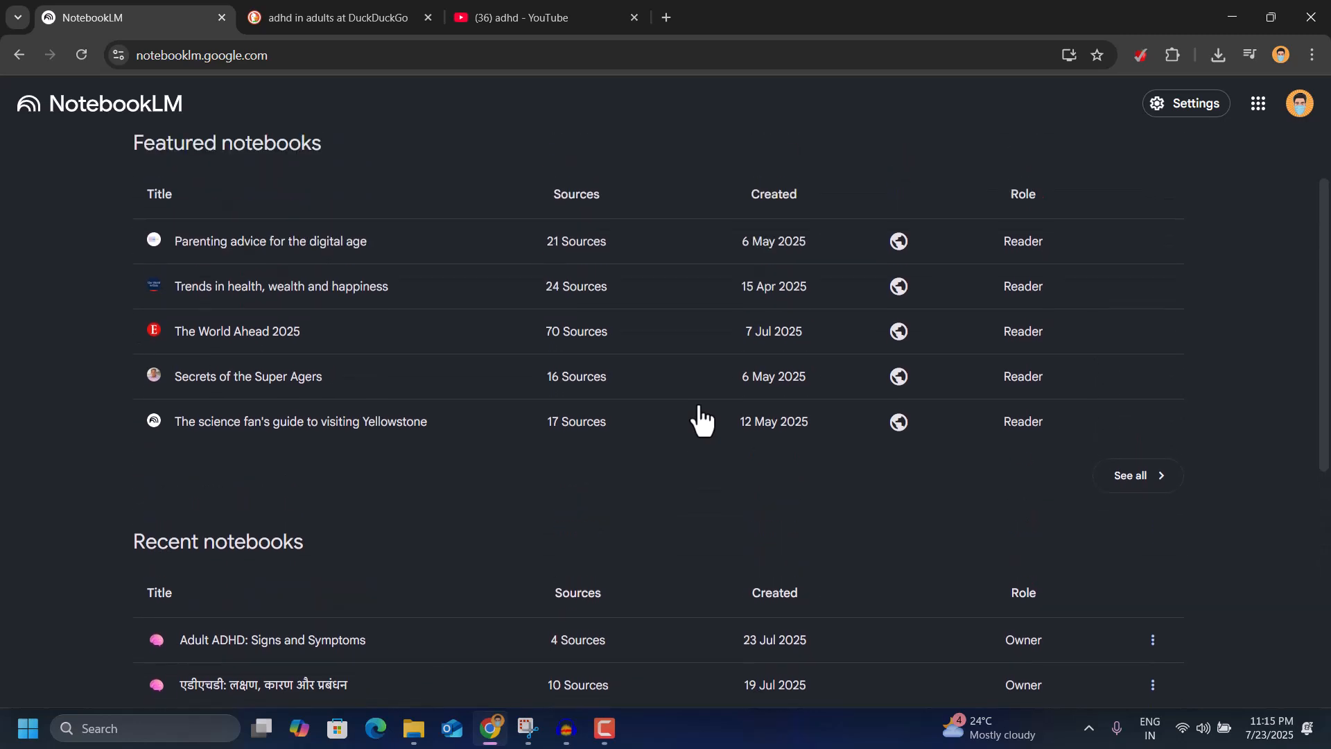